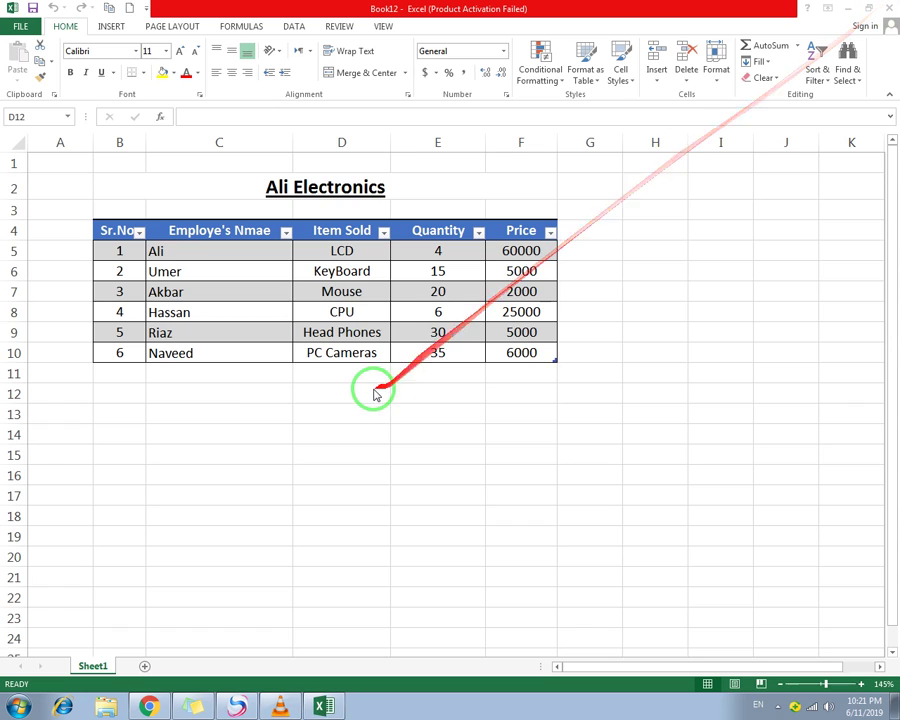
Select cell C12 below the sales table and open the Insert Picture dialog for pictures stored on the computer
left_click(116, 30)
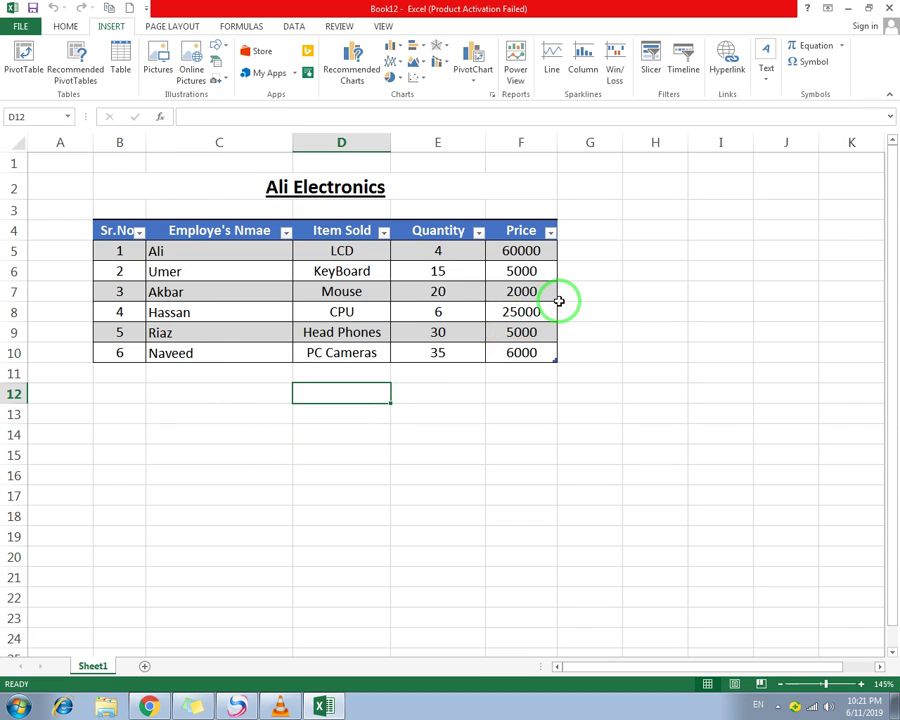
left_click(187, 395)
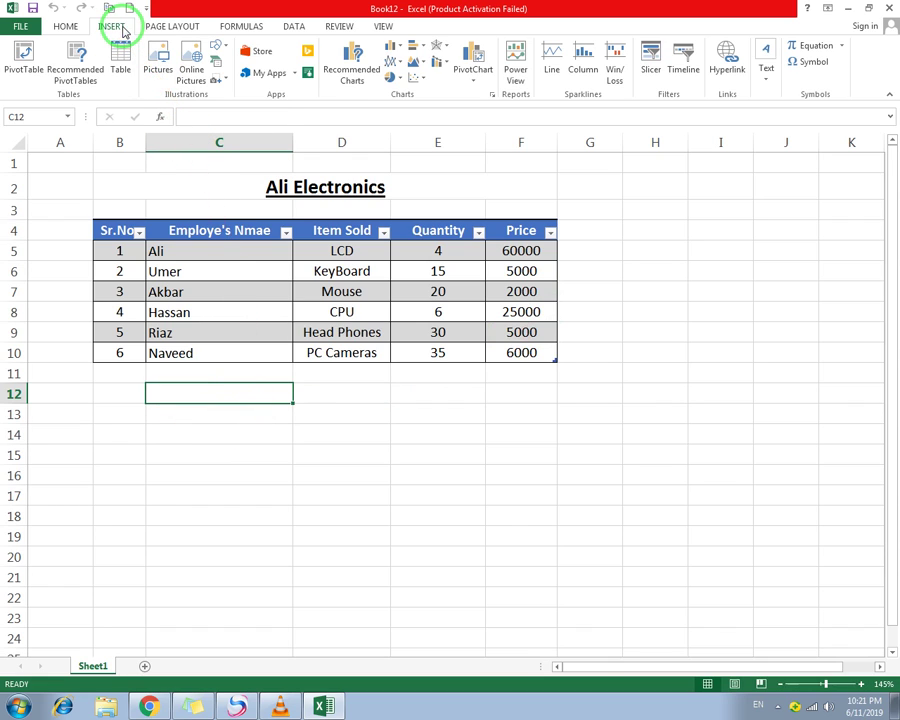
left_click(168, 85)
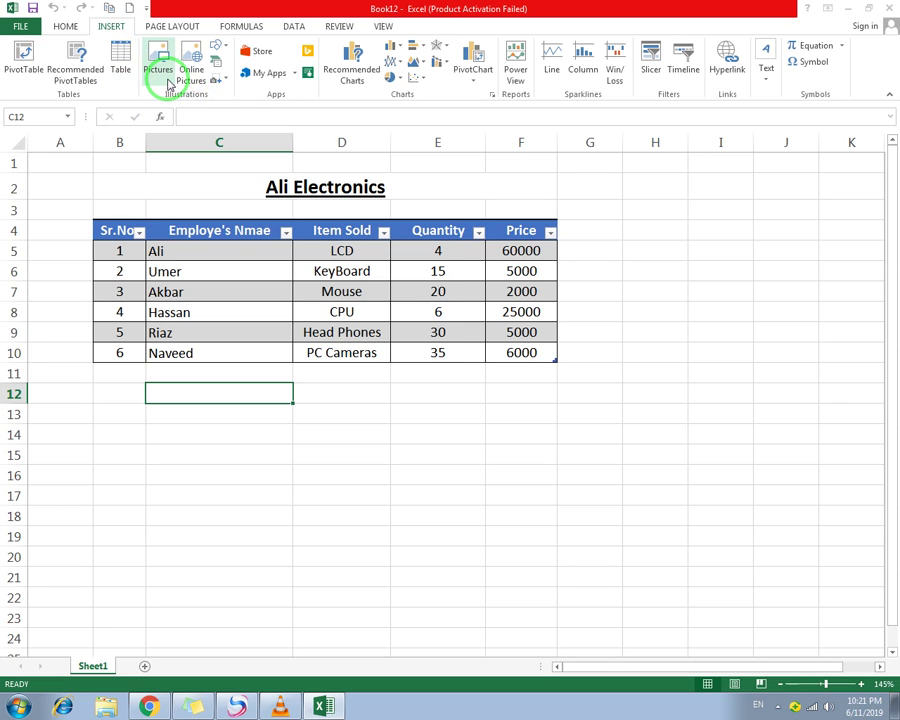
left_click_drag(143, 22, 380, 182)
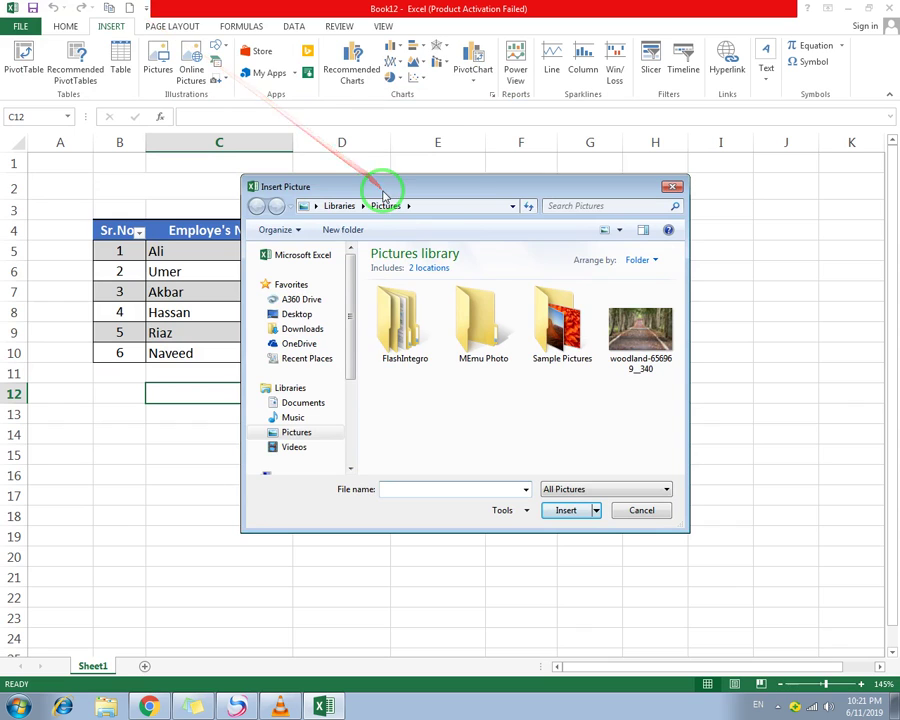
left_click_drag(437, 193, 341, 146)
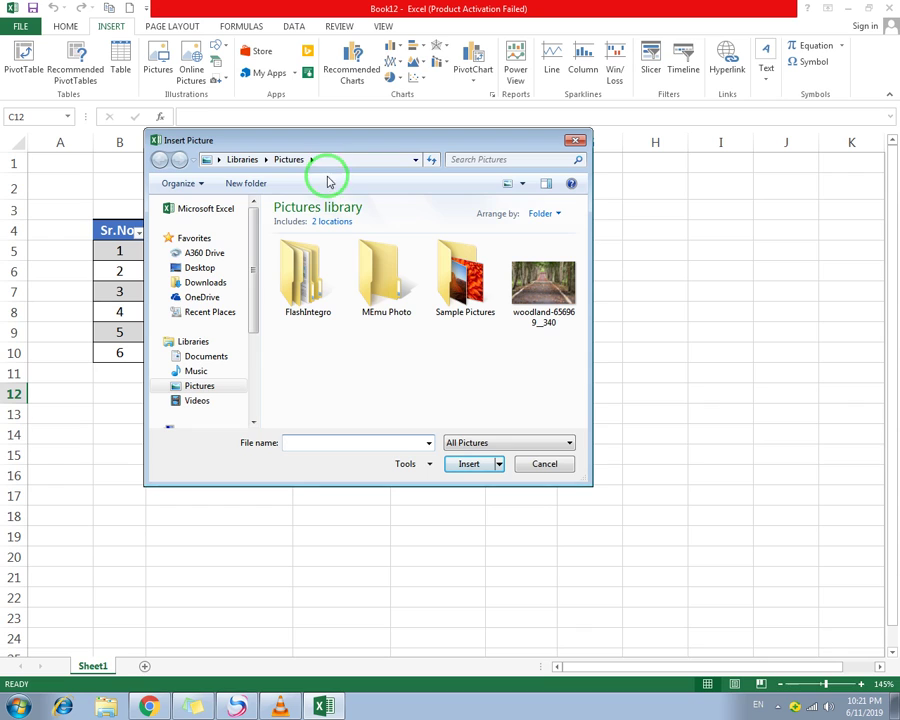
Insert the Penguins picture from the Sample Pictures folder of the Pictures library
left_click_drag(250, 246, 249, 213)
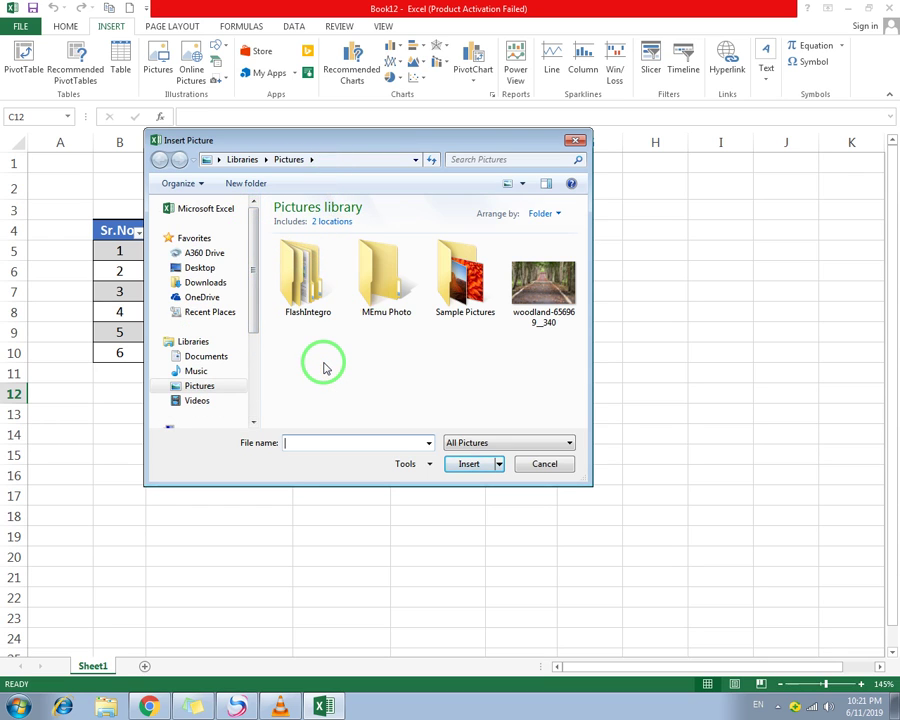
mouse_move(256, 278)
left_mouse_down()
mouse_move(251, 270)
mouse_move(201, 344)
mouse_move(266, 280)
mouse_move(259, 272)
left_mouse_up()
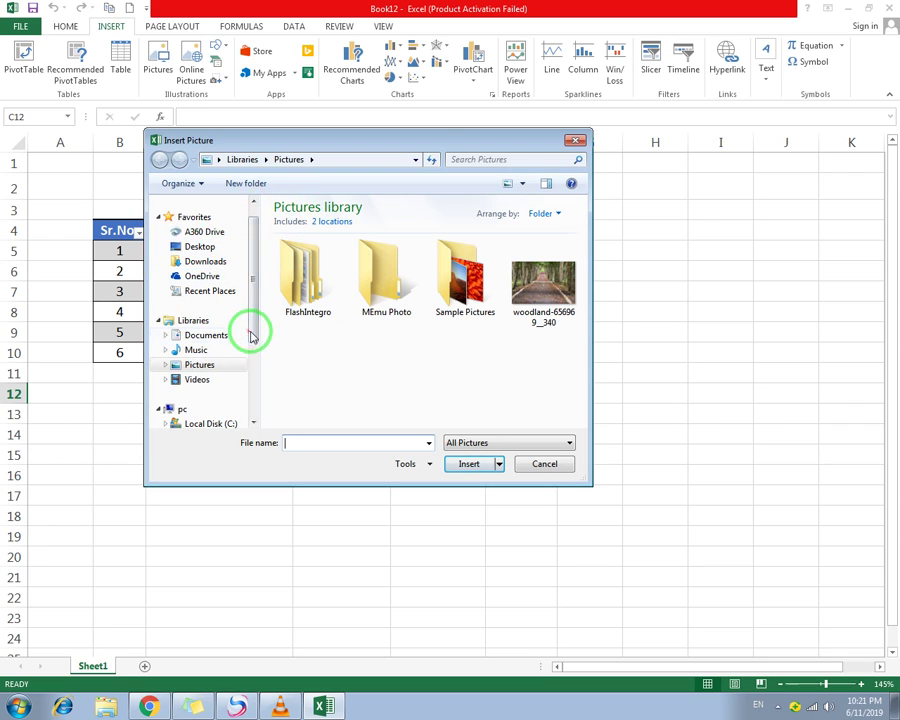
scroll(252, 338, "down", 1)
left_click(201, 325)
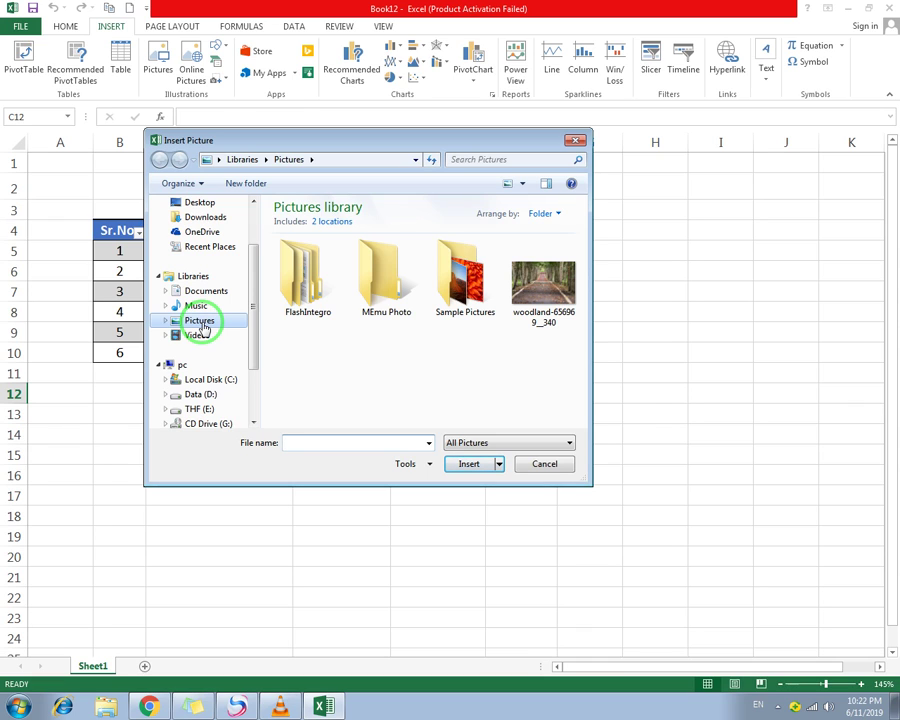
double_click(446, 280)
left_click(448, 356)
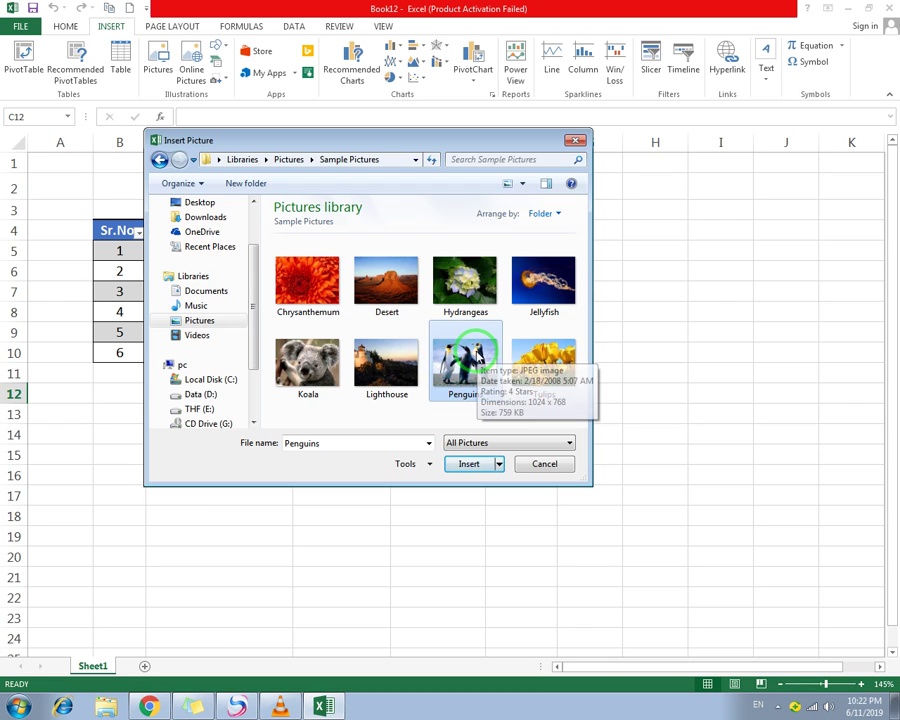
left_click(469, 466)
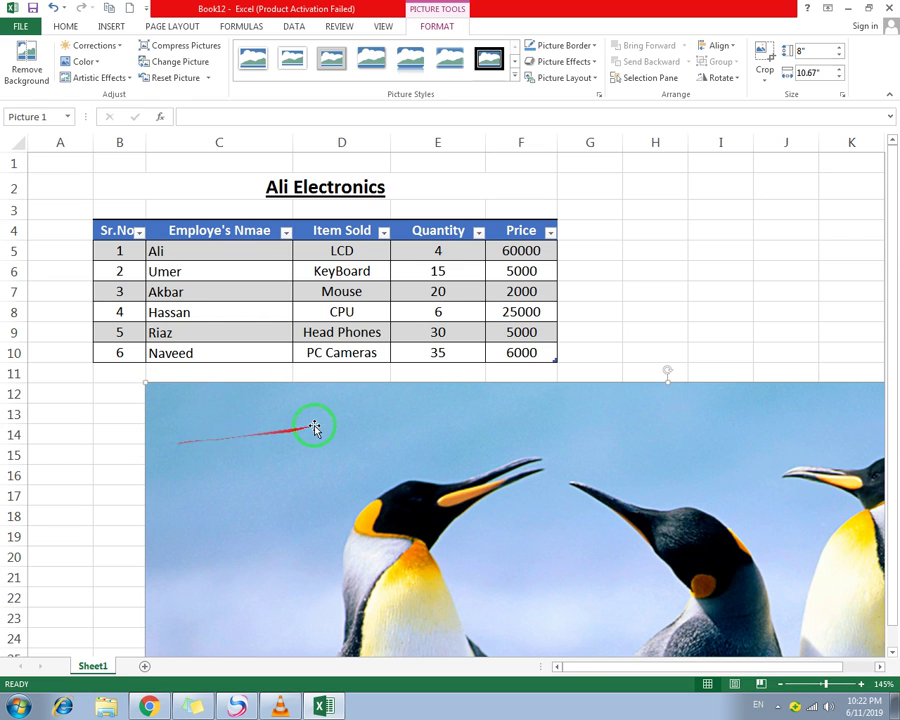
Shrink the penguin picture to about 2.53" high by 3.37" wide and place it directly below the table
scroll(324, 424, "down", 9)
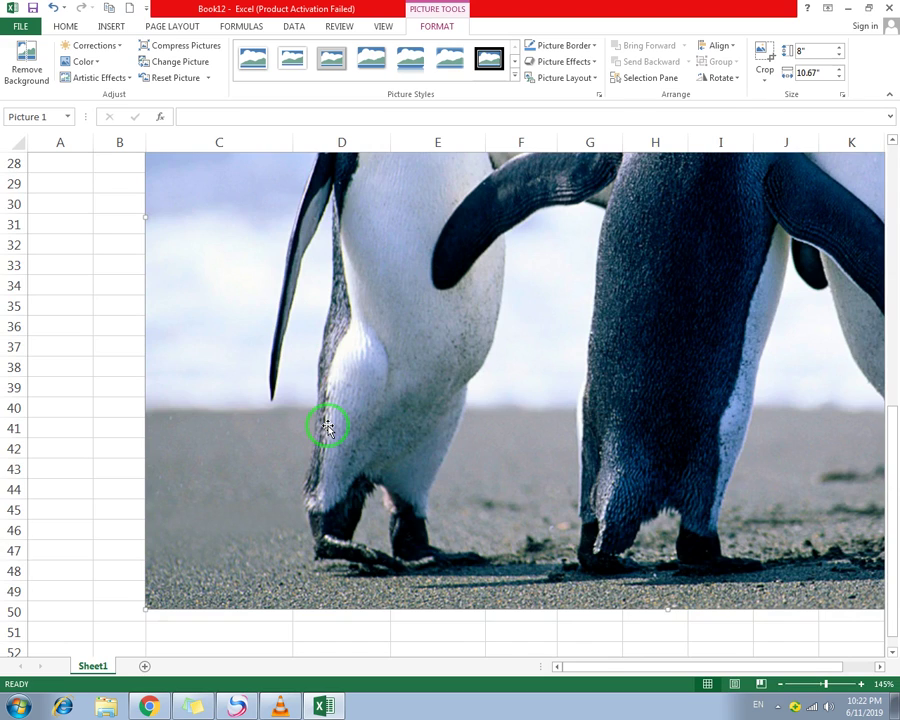
scroll(326, 424, "up", 7)
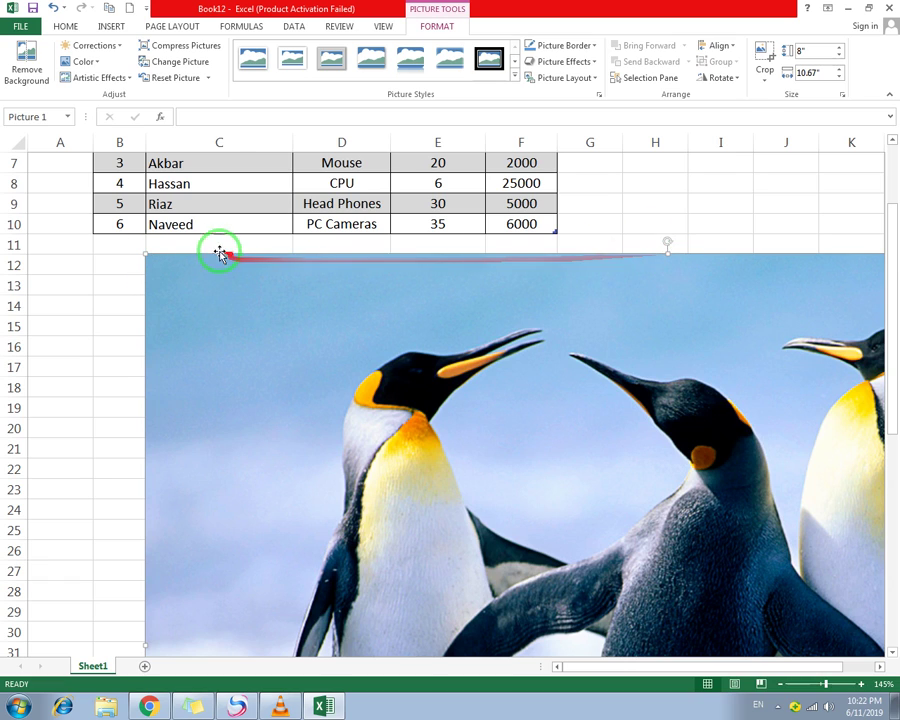
left_click_drag(143, 252, 538, 506)
left_click_drag(180, 262, 150, 222)
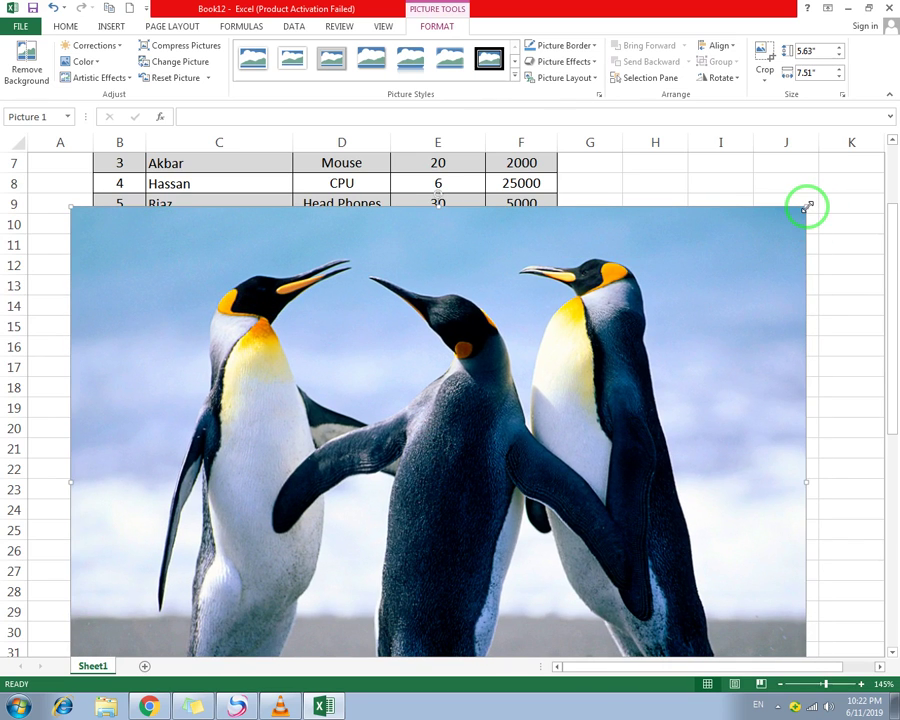
left_click_drag(807, 206, 400, 508)
left_click_drag(336, 553, 469, 249)
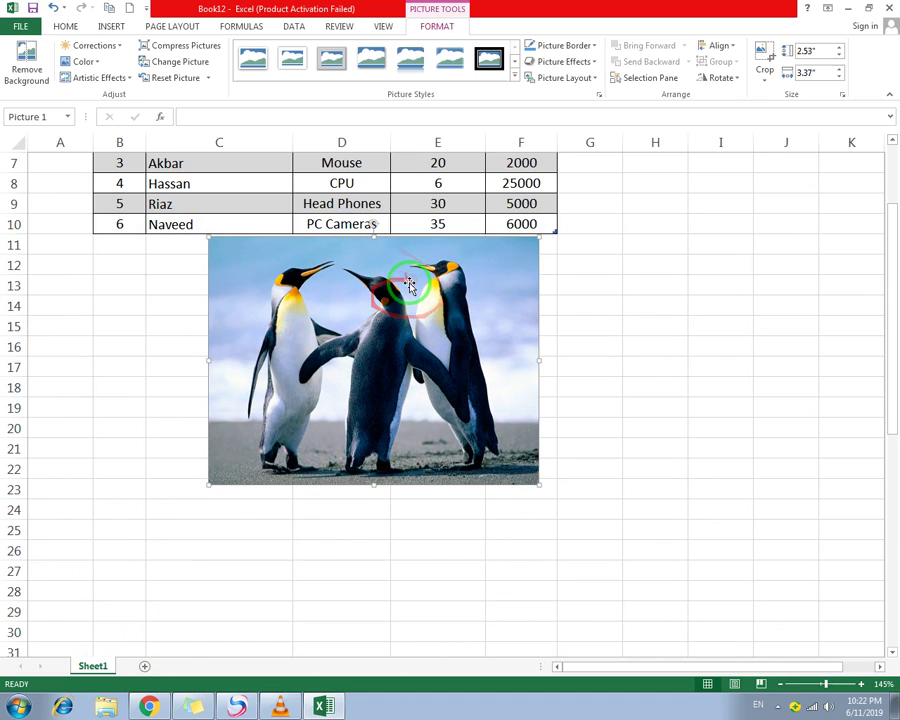
Try narrowing the picture and undo it, then resize it to about 3.01" by 3.25" and place it below the table
left_click_drag(538, 362, 335, 357)
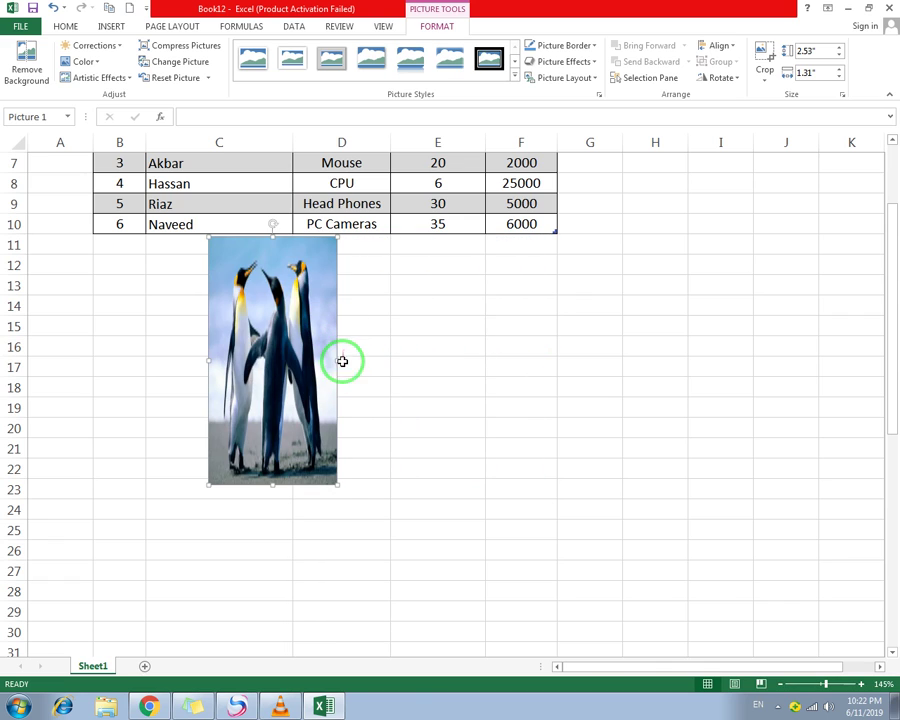
key("ctrl+z")
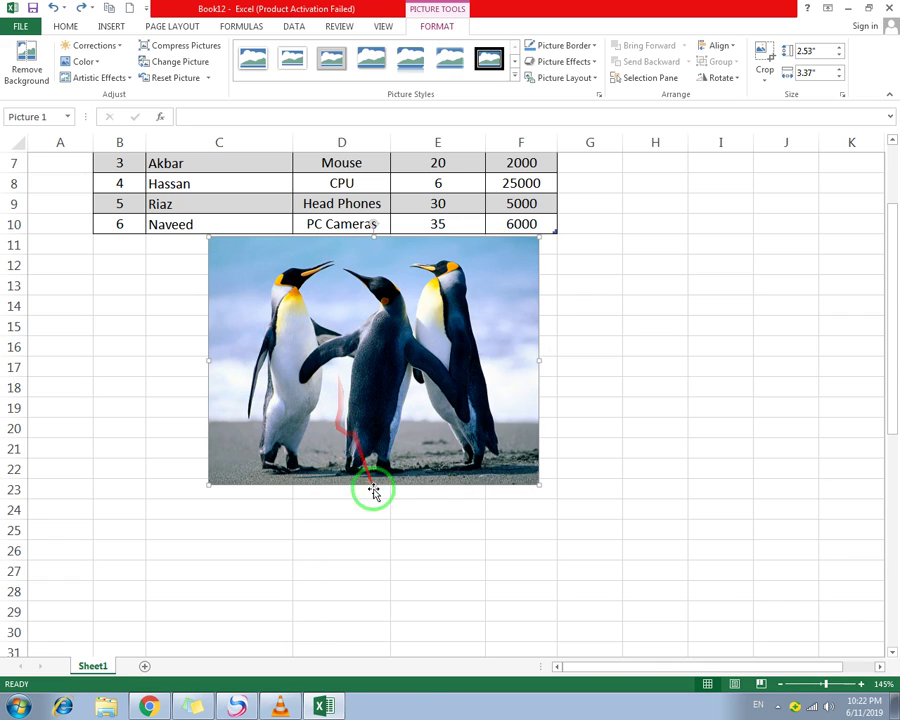
mouse_move(372, 486)
left_mouse_down()
mouse_move(370, 412)
mouse_move(384, 581)
mouse_move(369, 433)
mouse_move(370, 461)
left_mouse_up()
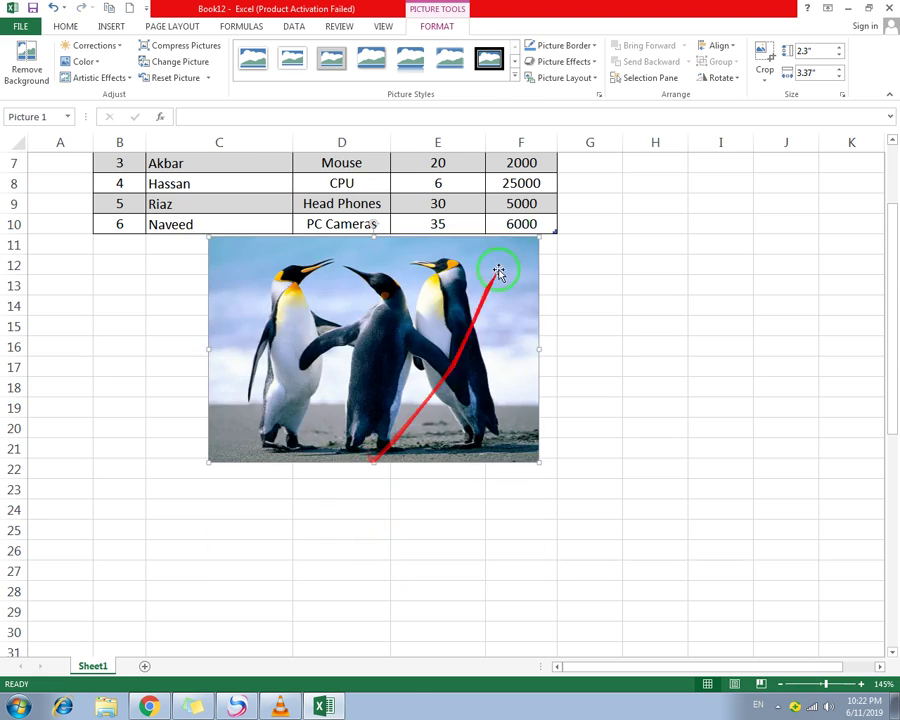
left_click_drag(538, 350, 452, 350)
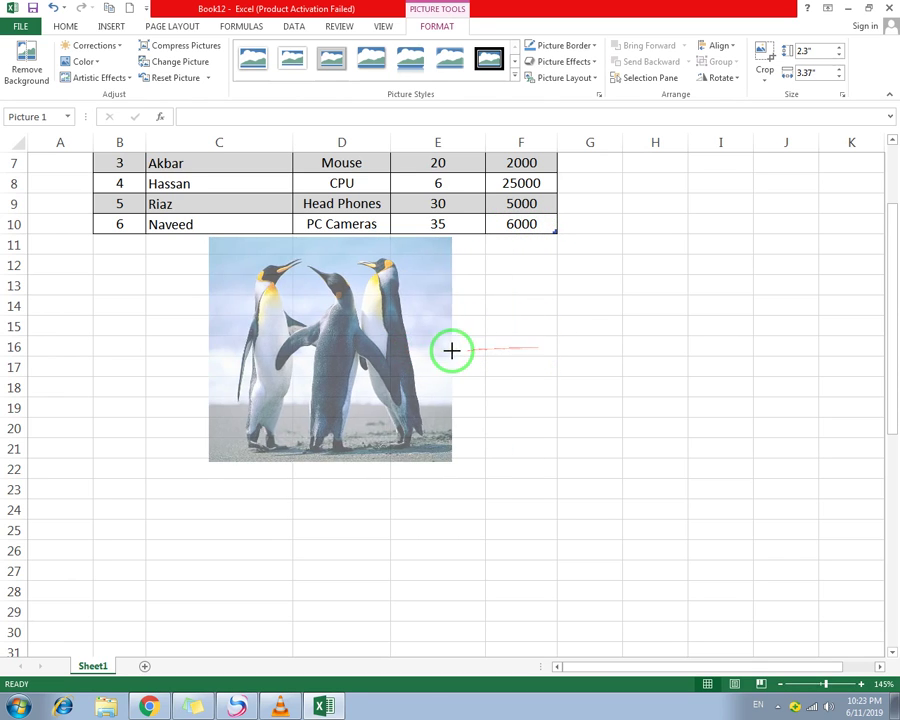
left_click_drag(453, 236, 526, 322)
left_click_drag(413, 312, 344, 410)
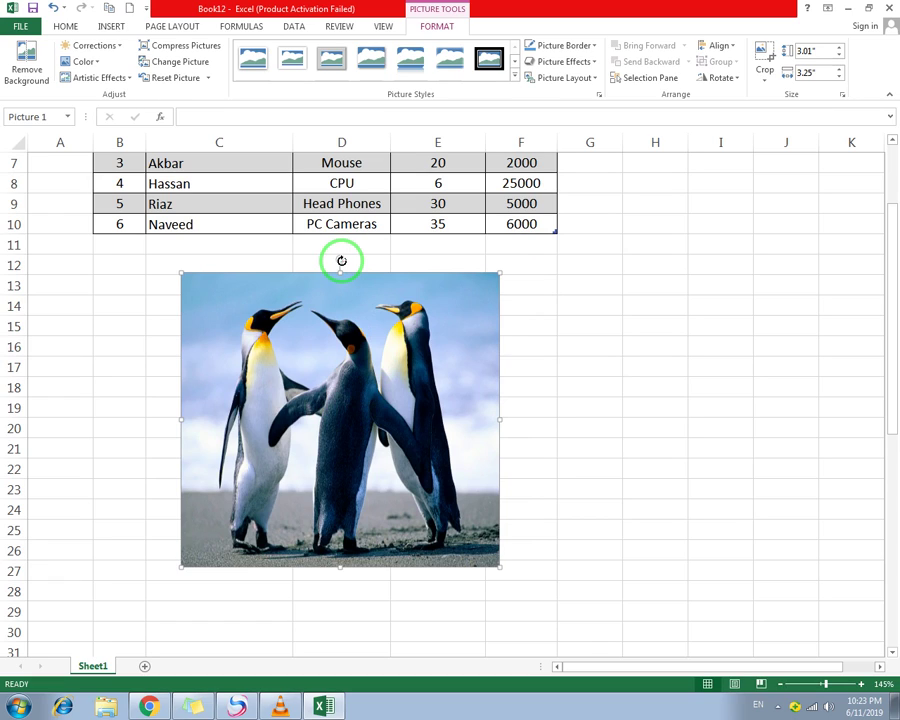
Try rotating the penguin picture freehand to a bit past a quarter turn clockwise, and undo the rotation
left_click_drag(342, 261, 415, 441)
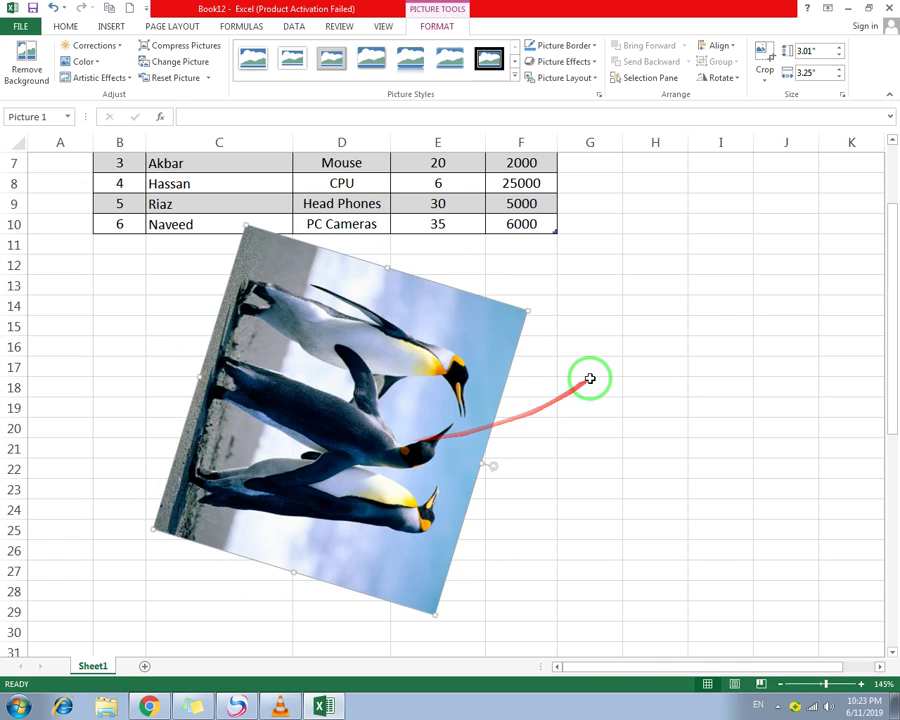
key("ctrl+z")
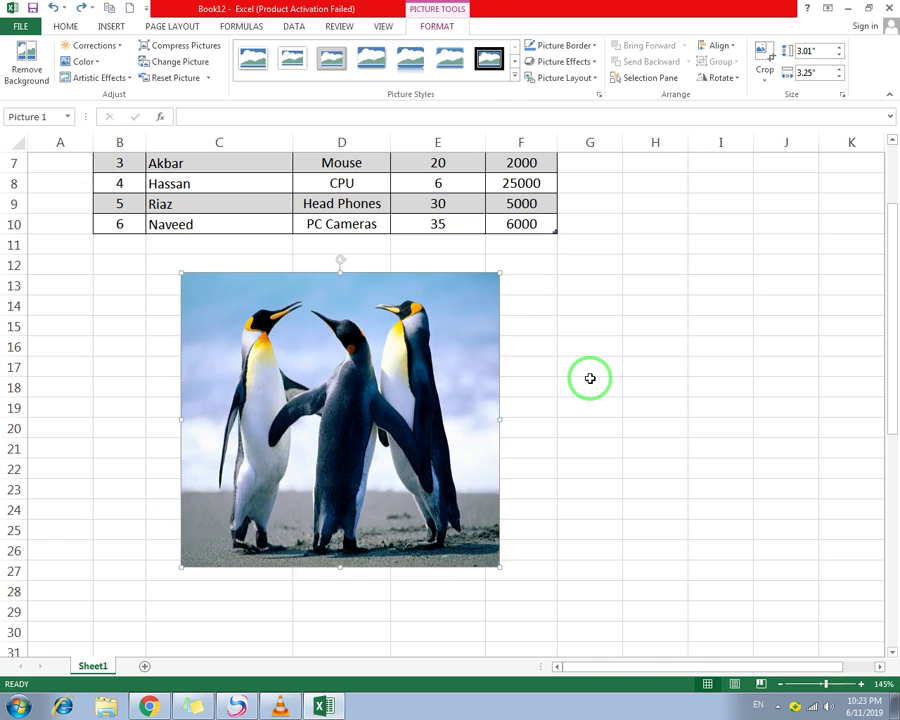
Move the picture slightly so its upper edge meets row 12, deselect it and select it again
left_click_drag(351, 388, 366, 370)
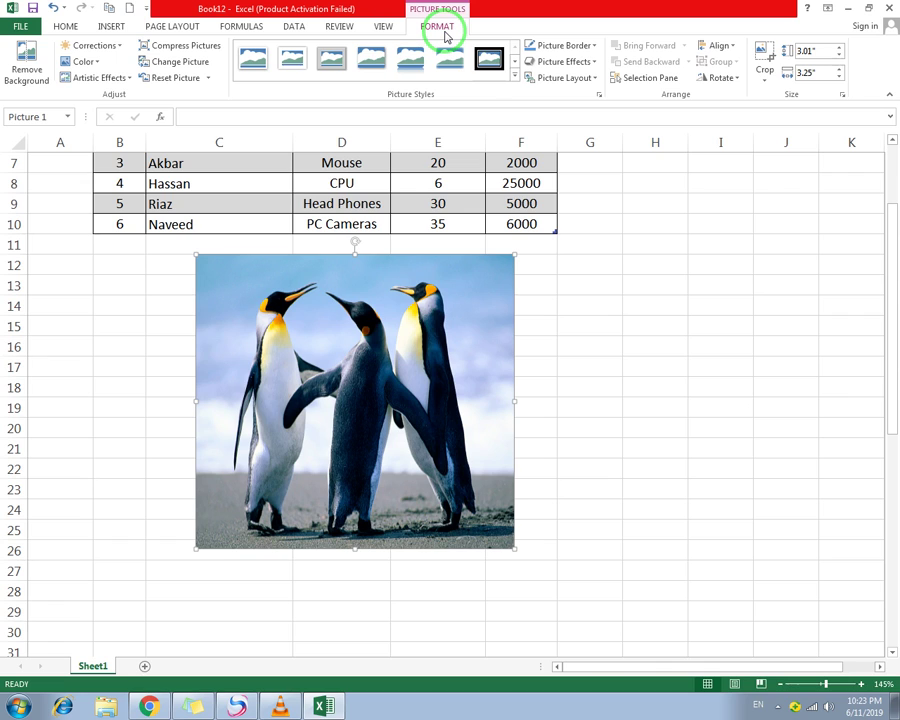
left_click(455, 376)
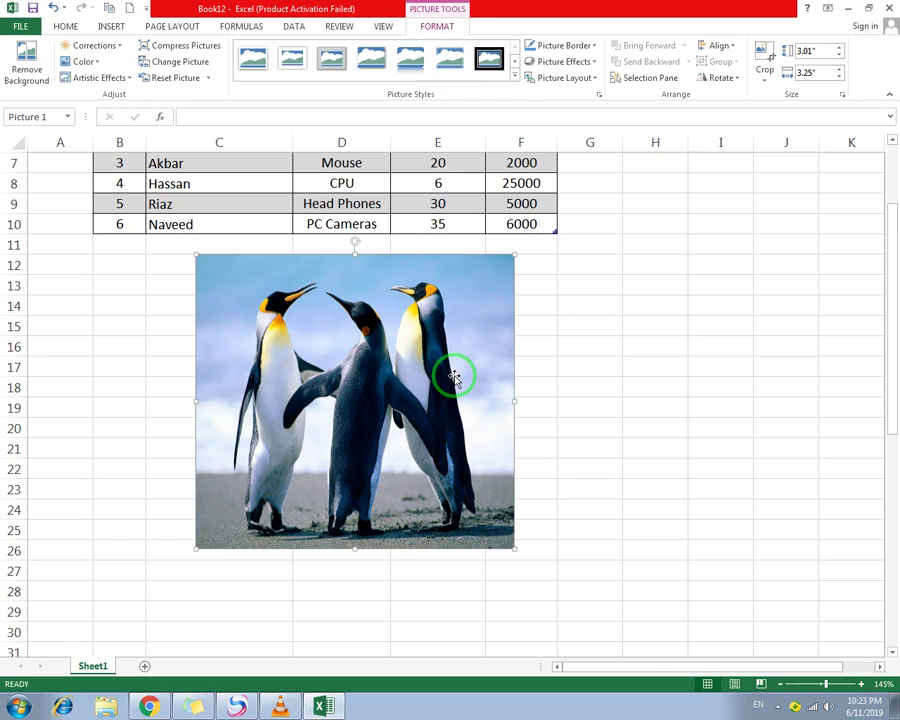
left_click(582, 271)
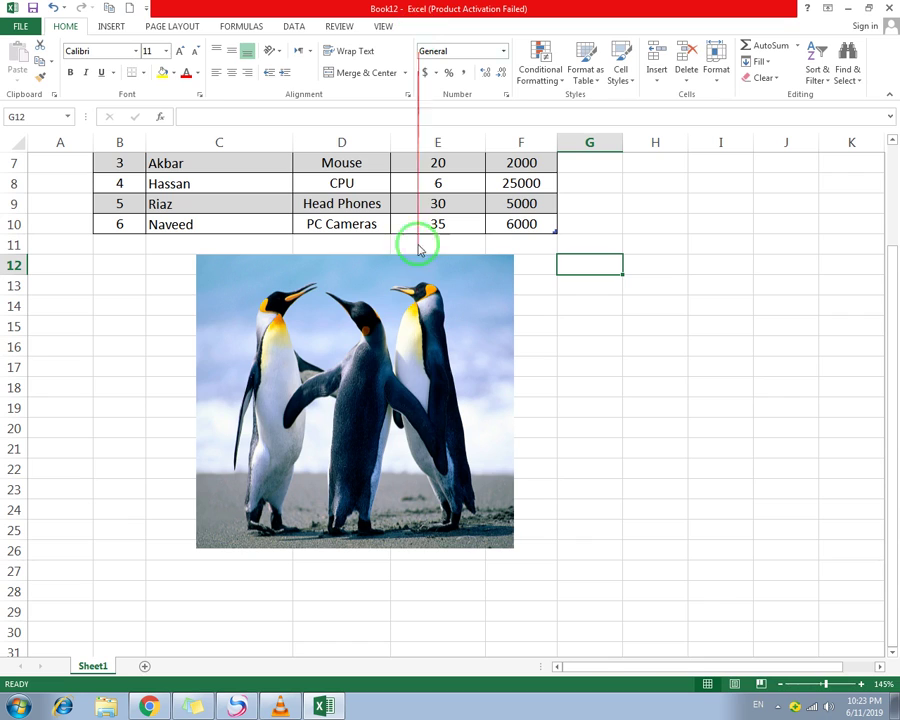
left_click(323, 351)
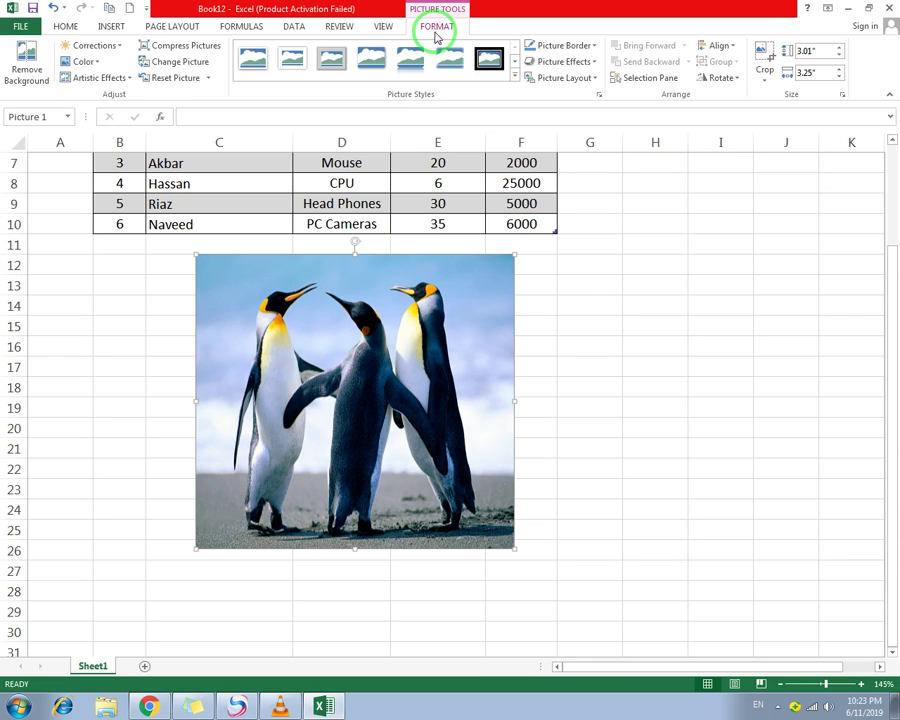
Reposition the picture below the table and resize it to about 3.13" high by 3.38" wide
left_click_drag(357, 281, 301, 235)
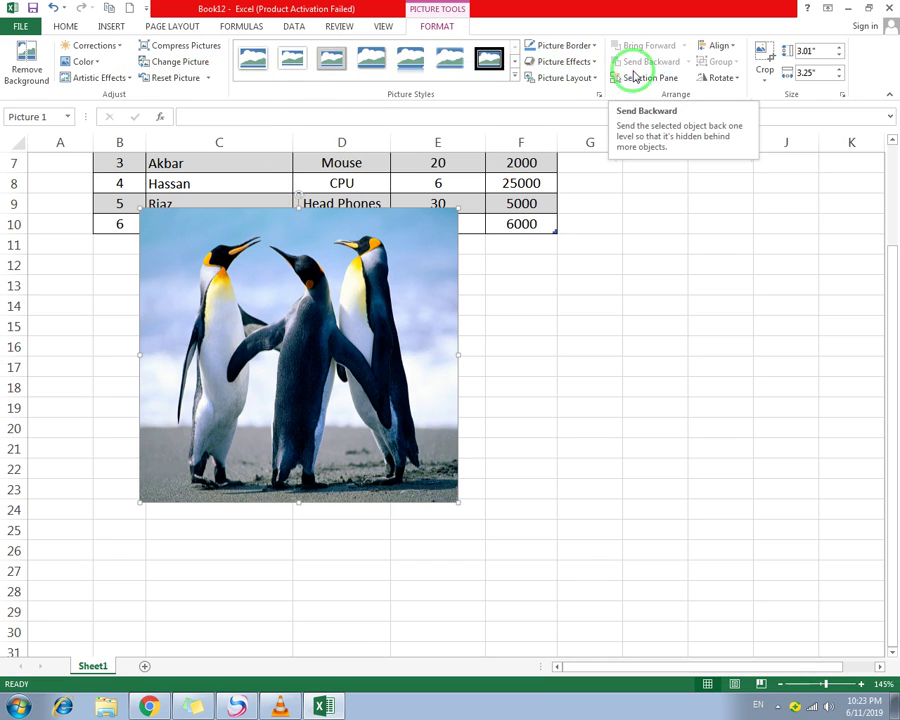
left_click_drag(329, 296, 313, 367)
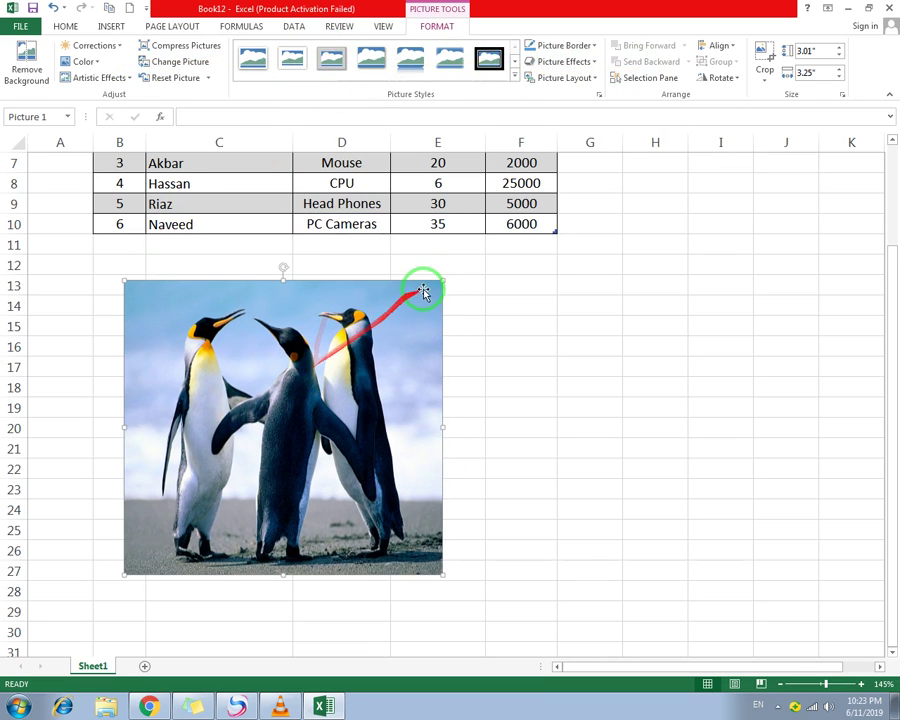
left_click_drag(443, 287, 326, 384)
left_click_drag(247, 437, 308, 339)
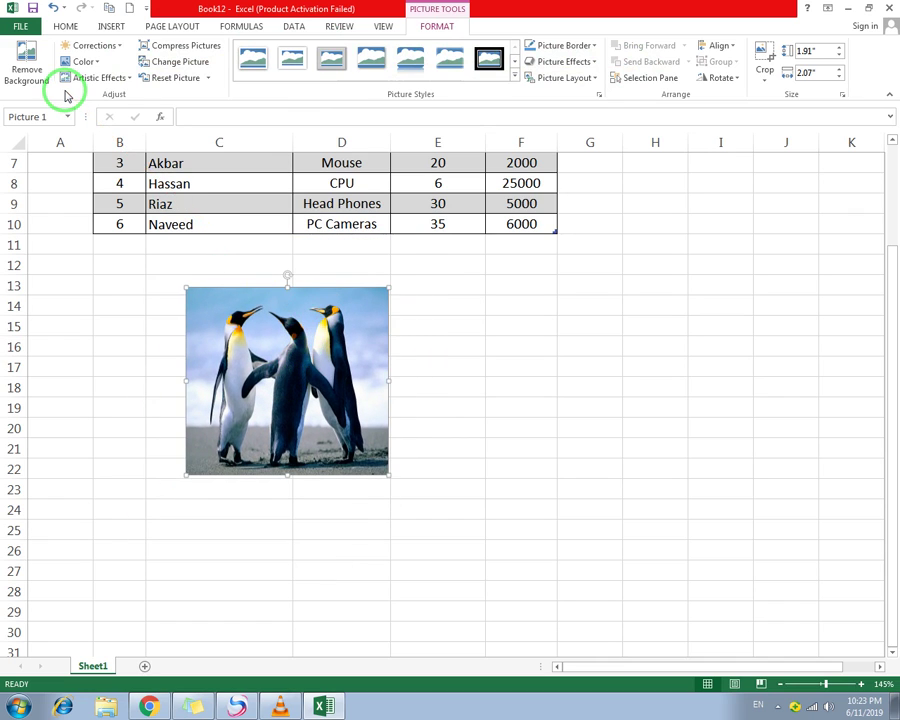
left_click_drag(388, 474, 361, 440)
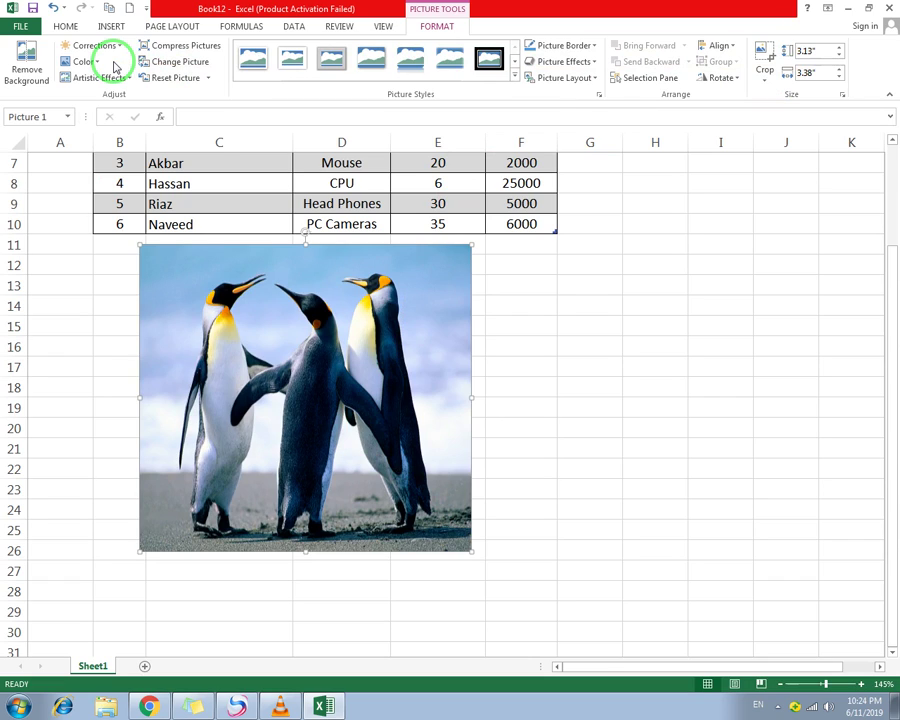
Remove the background of the penguin picture, keeping the automatically detected penguins
left_click(28, 68)
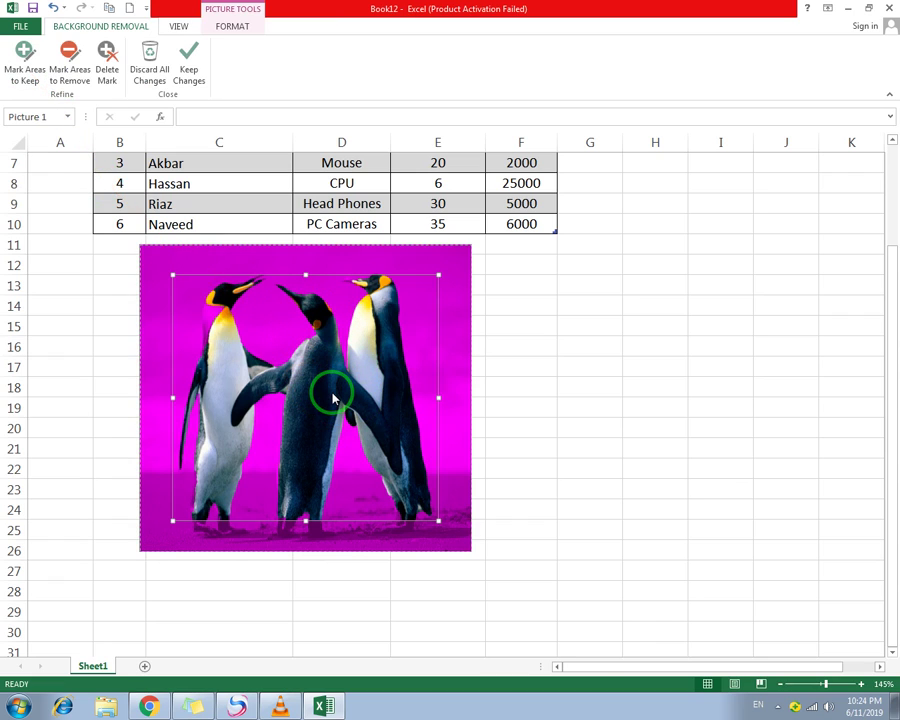
left_click(539, 343)
Try moving the cut-out penguins to different positions below the table
left_click_drag(366, 376, 343, 402)
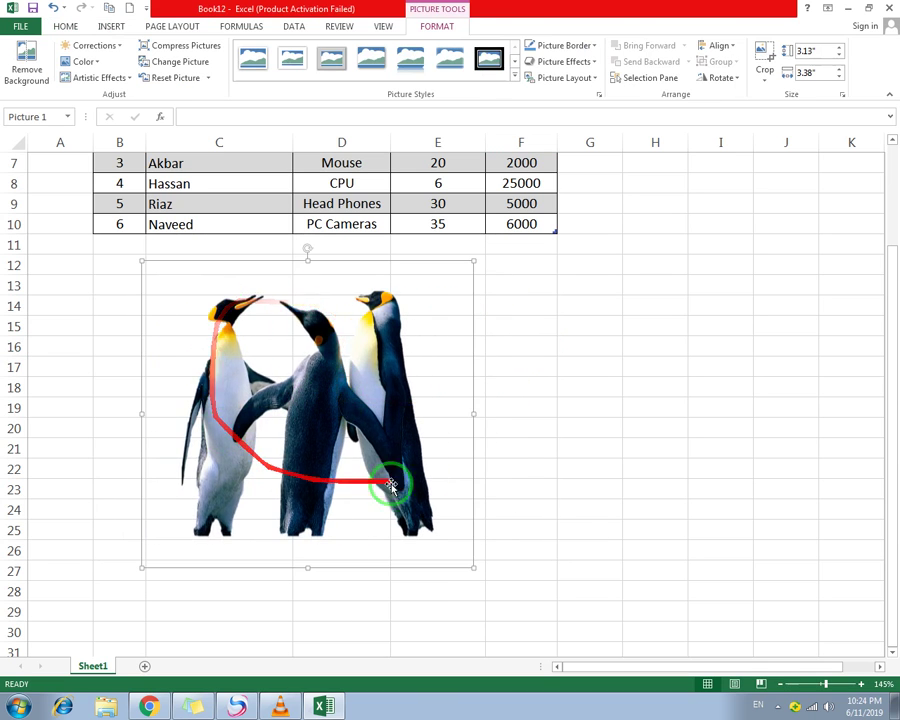
left_click_drag(410, 426, 351, 412)
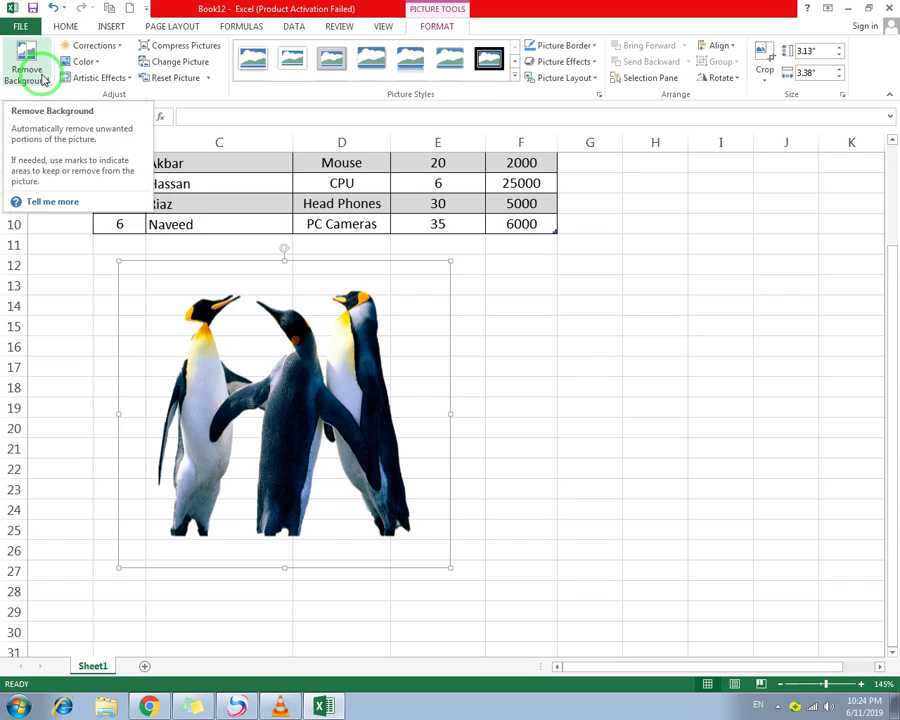
mouse_move(272, 371)
left_mouse_down()
mouse_move(368, 378)
mouse_move(279, 371)
left_mouse_up()
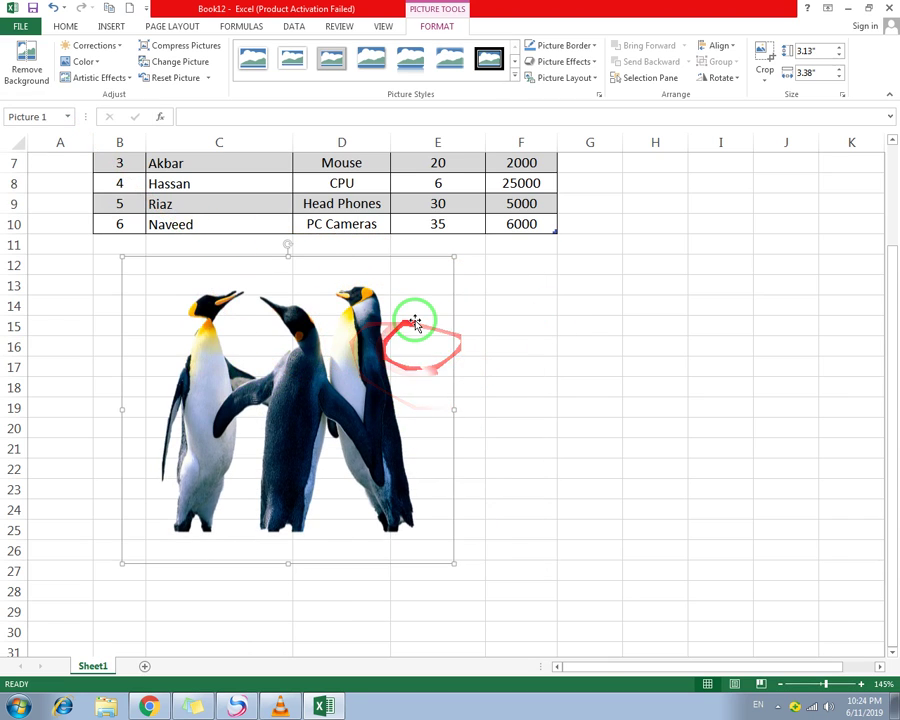
Undo the moves of the picture and the background removal
key("ctrl+z")
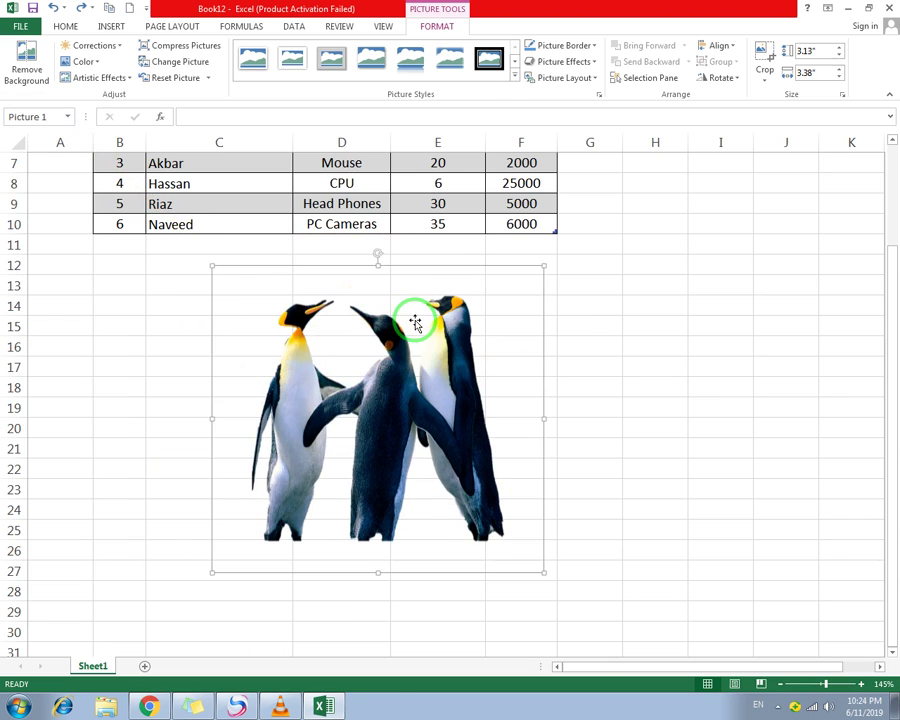
key("ctrl+z")
key("ctrl+z")
key("ctrl+z")
key("ctrl+z")
key("ctrl+z")
key("ctrl+z")
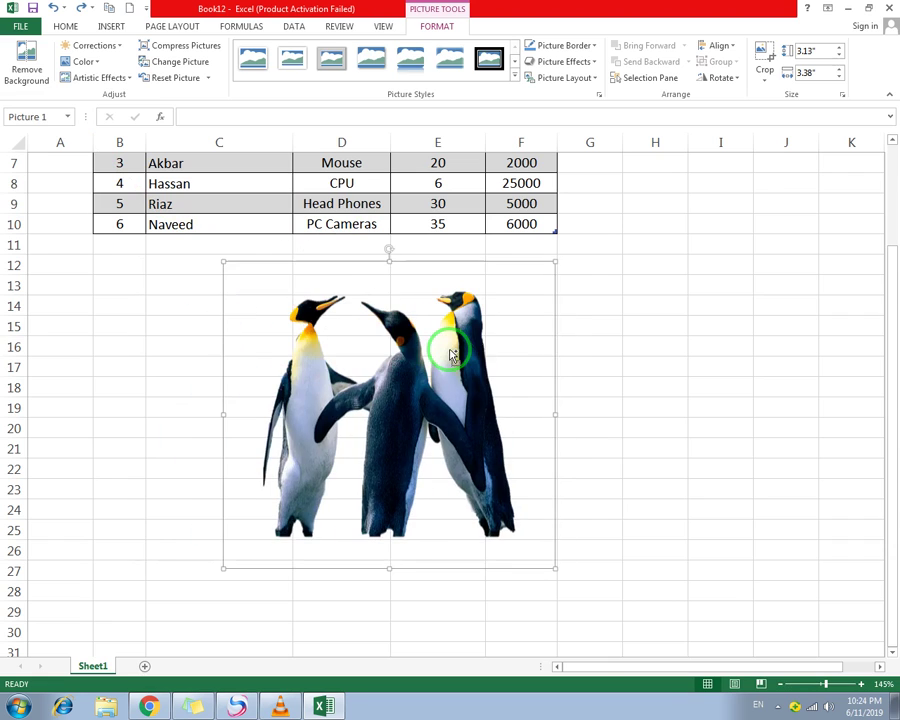
key("ctrl+z")
key("ctrl+z")
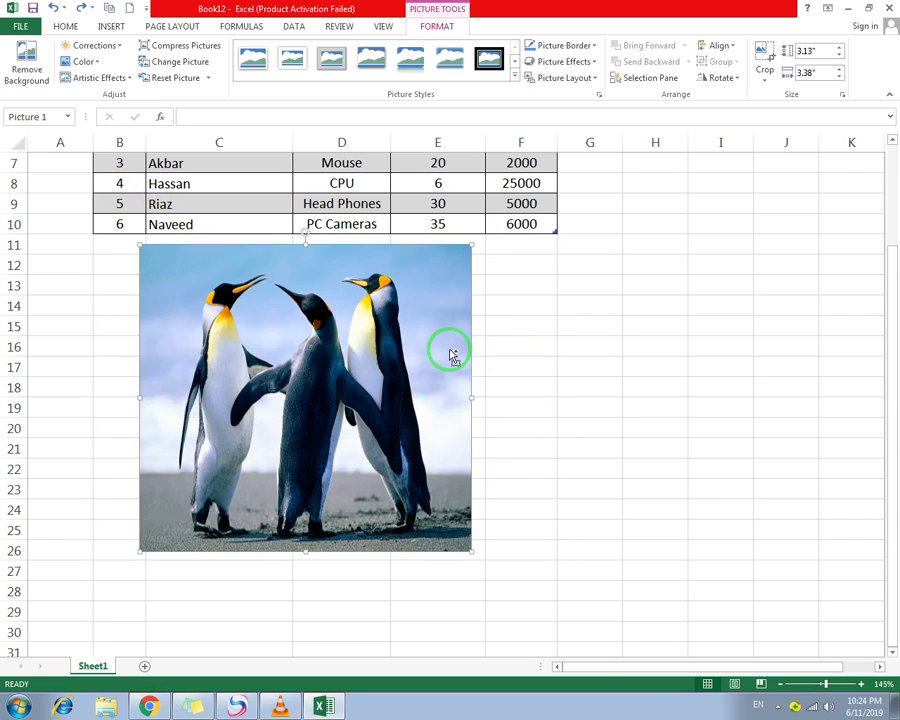
Reselect the penguin picture and move it slightly down and to the right so its upper edge lies in row 12
left_click(560, 264)
left_click(310, 322)
left_click(520, 346)
left_click(362, 372)
left_click_drag(362, 317, 400, 342)
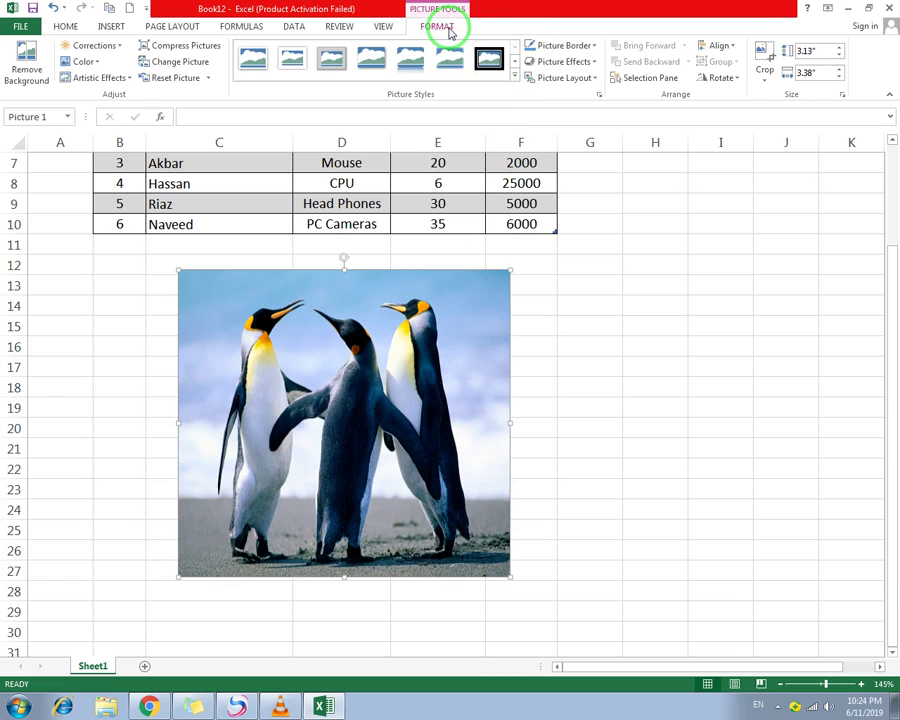
Try removing the picture's background again, leave the removal by selecting cell A14, and undo it
left_click(30, 60)
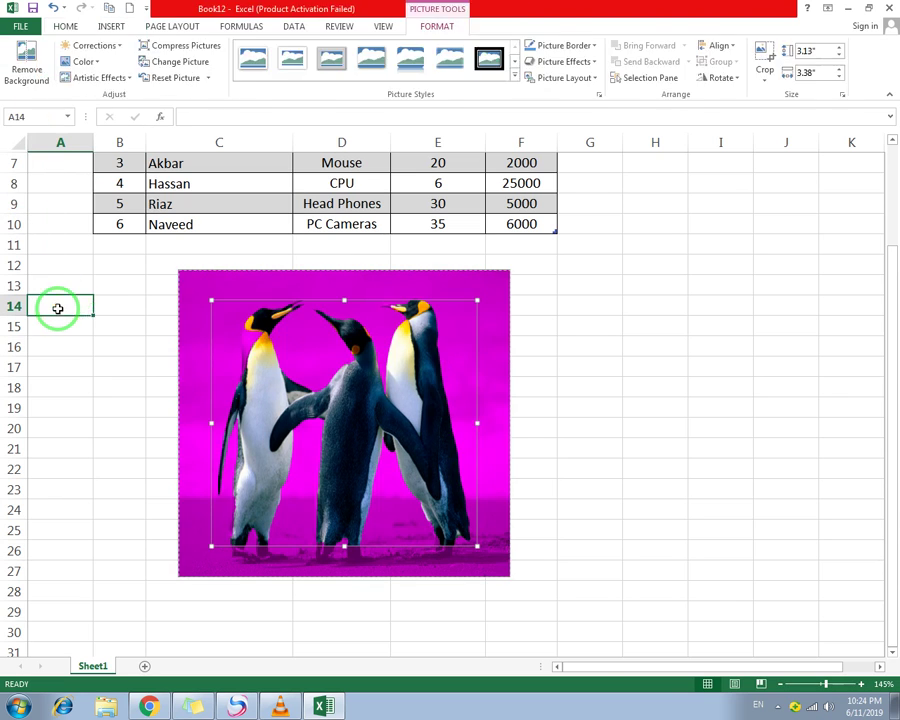
left_click(58, 308)
key("ctrl+z")
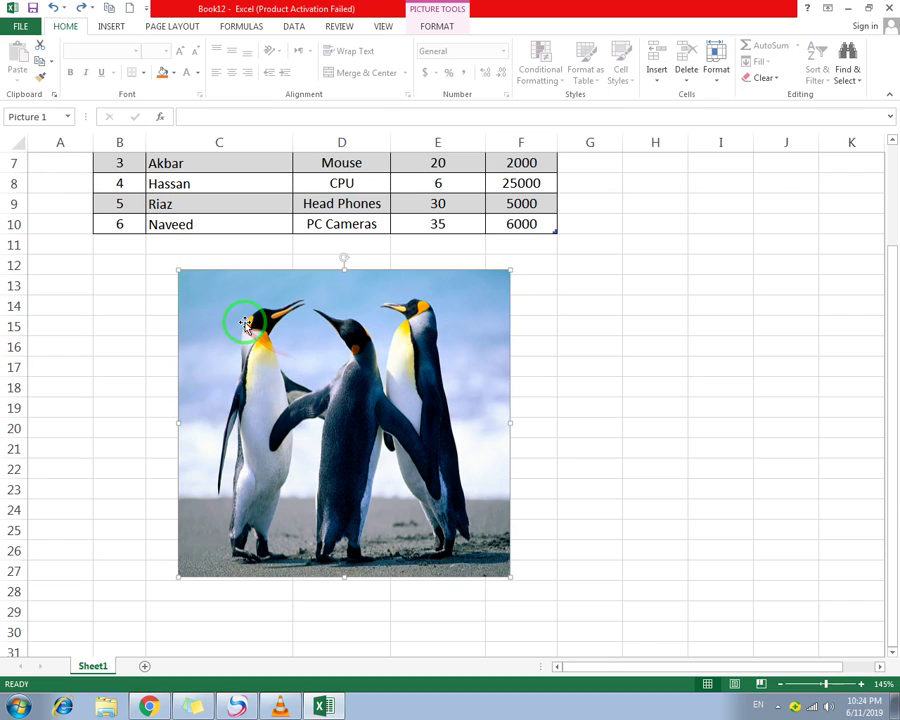
Try a brighter, high-contrast correction preset on the picture, and settle on brightness +40% with contrast 0%
left_click(439, 29)
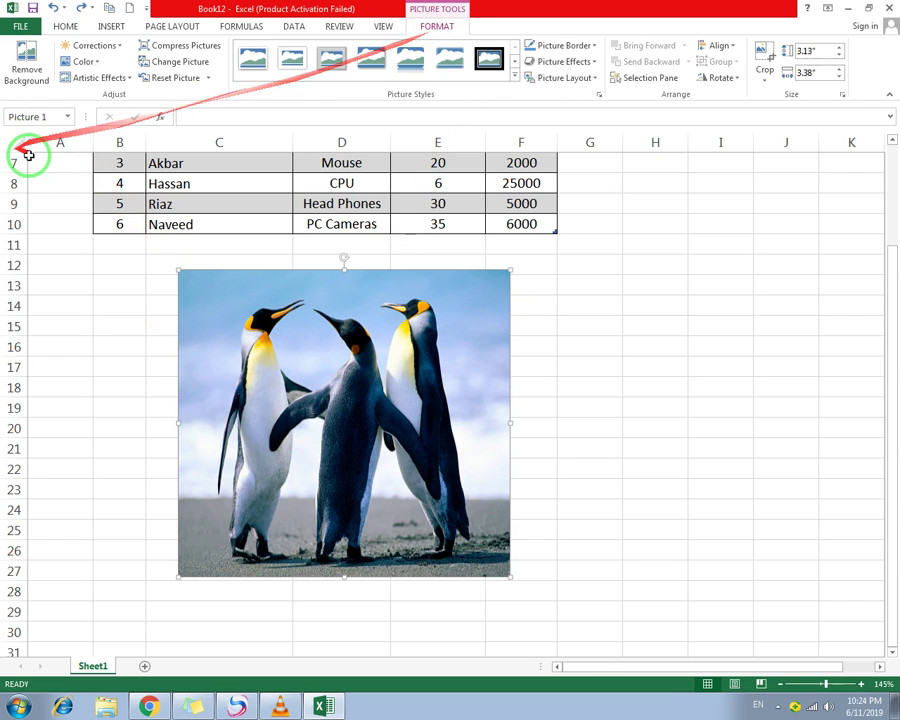
left_click(123, 46)
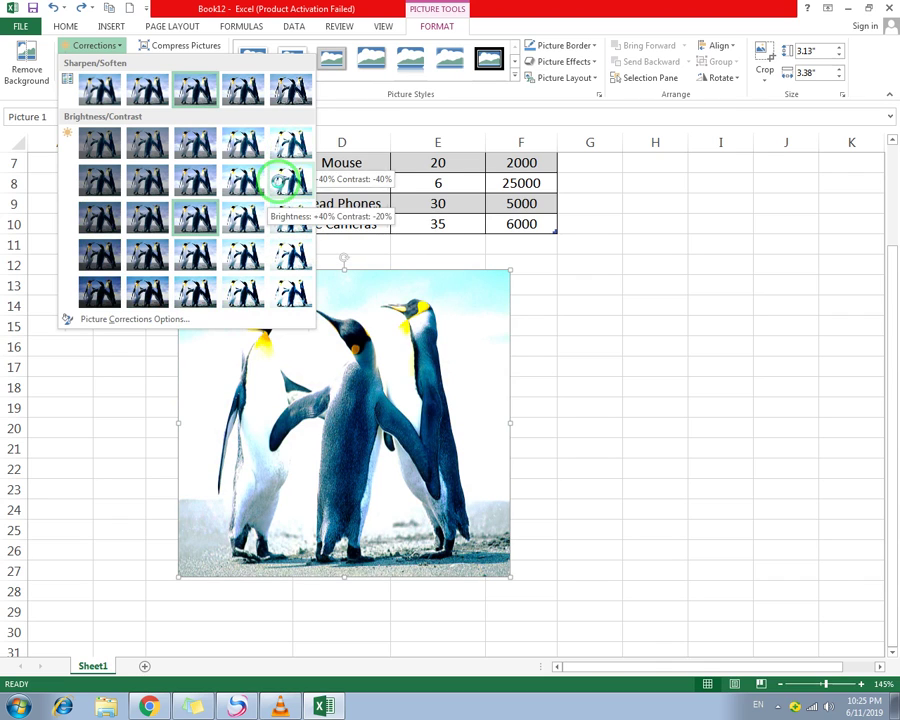
left_click(243, 292)
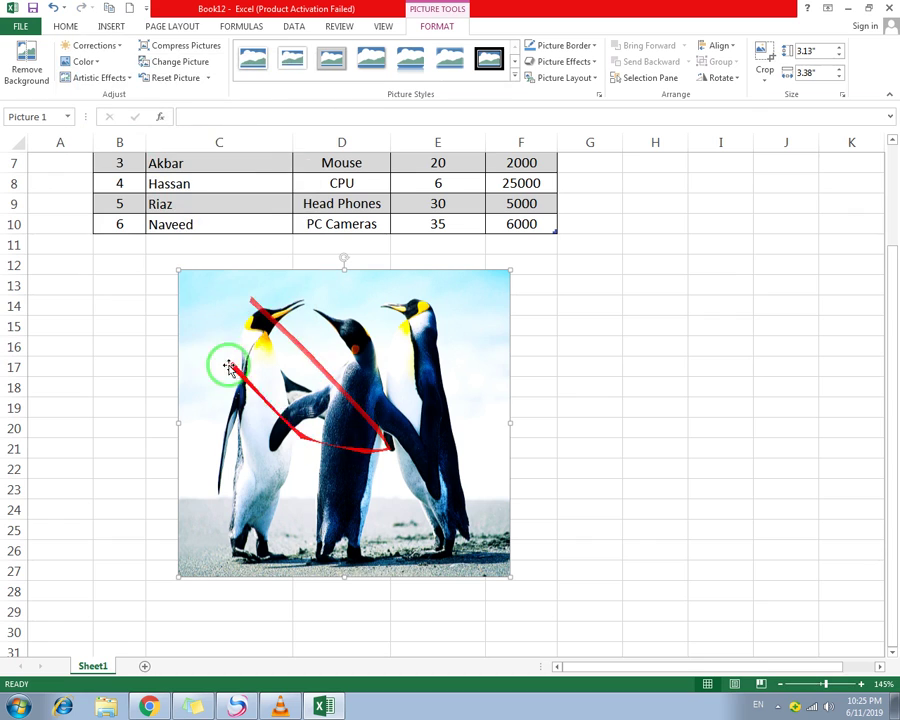
left_click(112, 45)
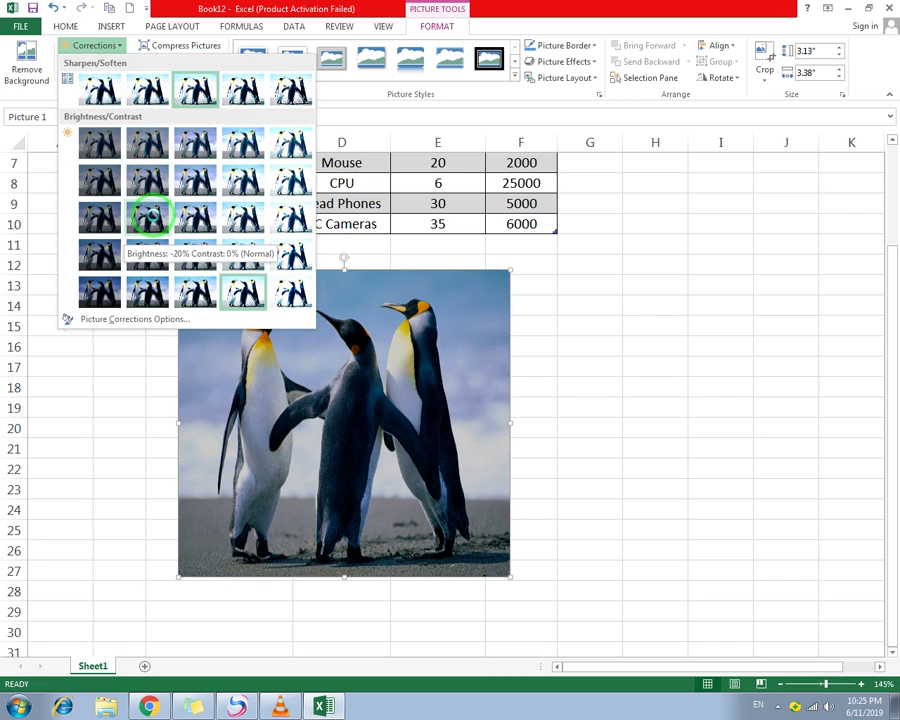
left_click(300, 222)
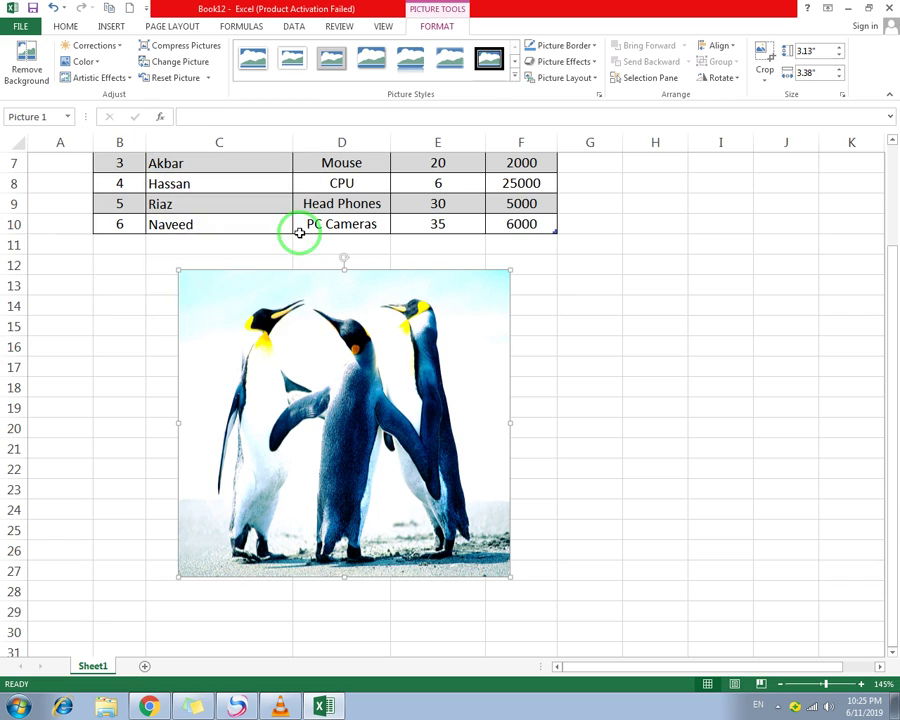
left_click(124, 48)
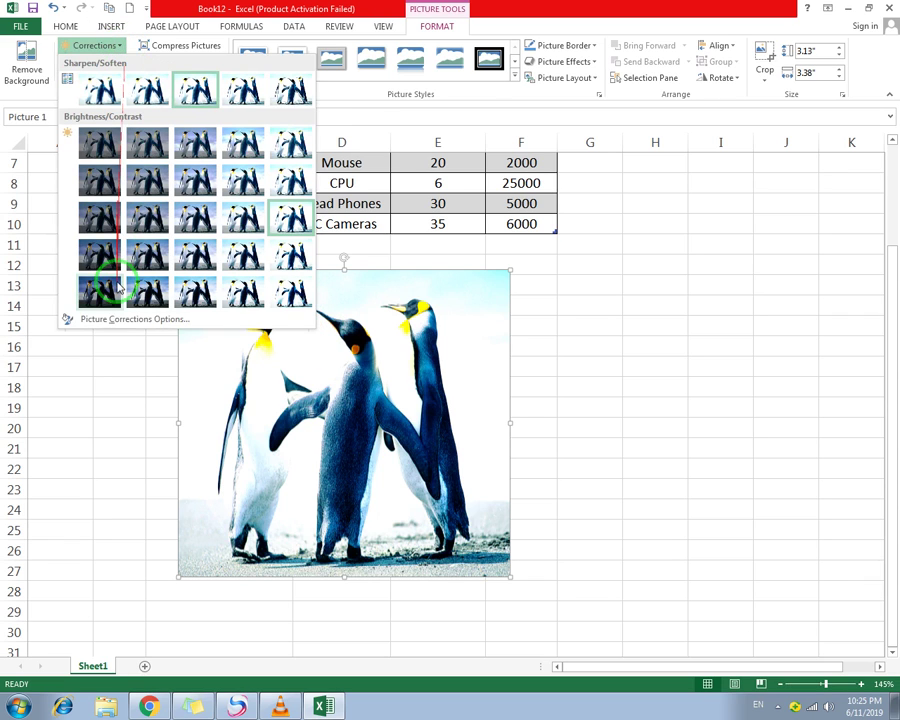
left_click(119, 47)
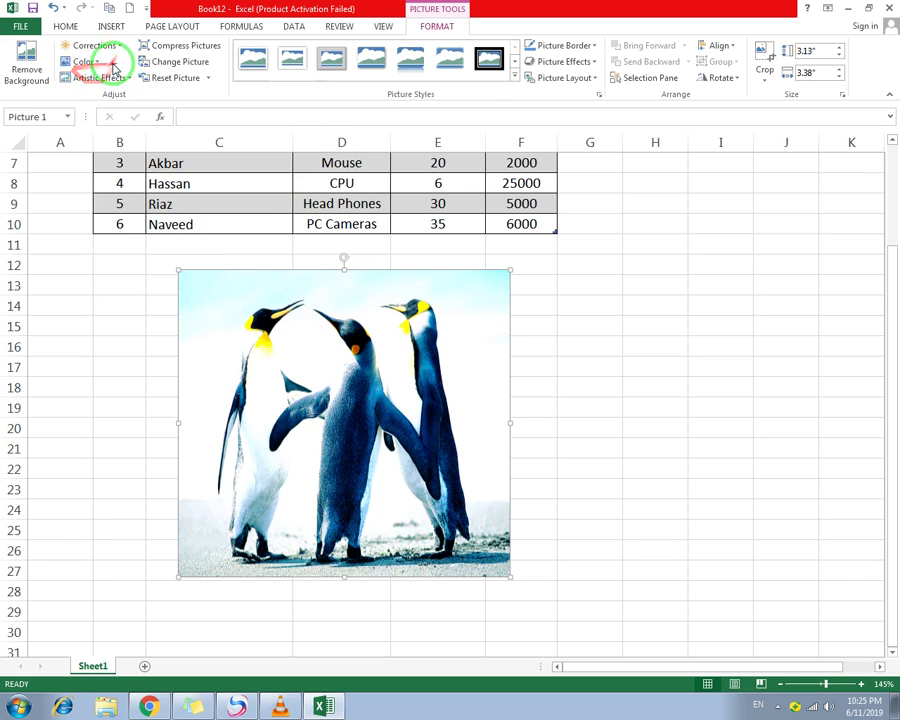
Try 0% saturation and the preset above it on the picture, and settle on the preset one level above its original saturation
left_click(98, 63)
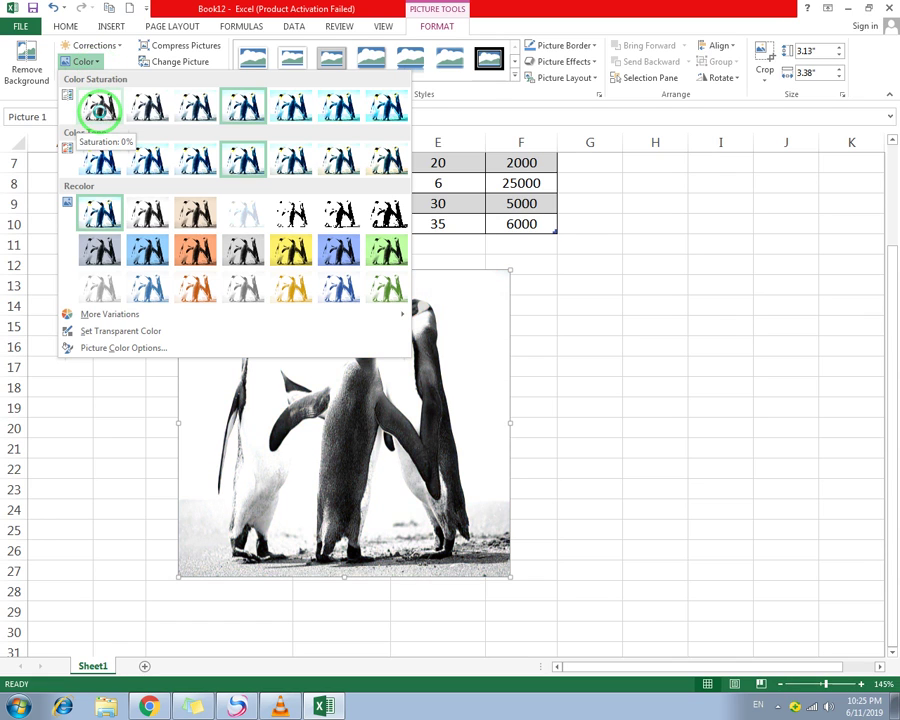
left_click(100, 108)
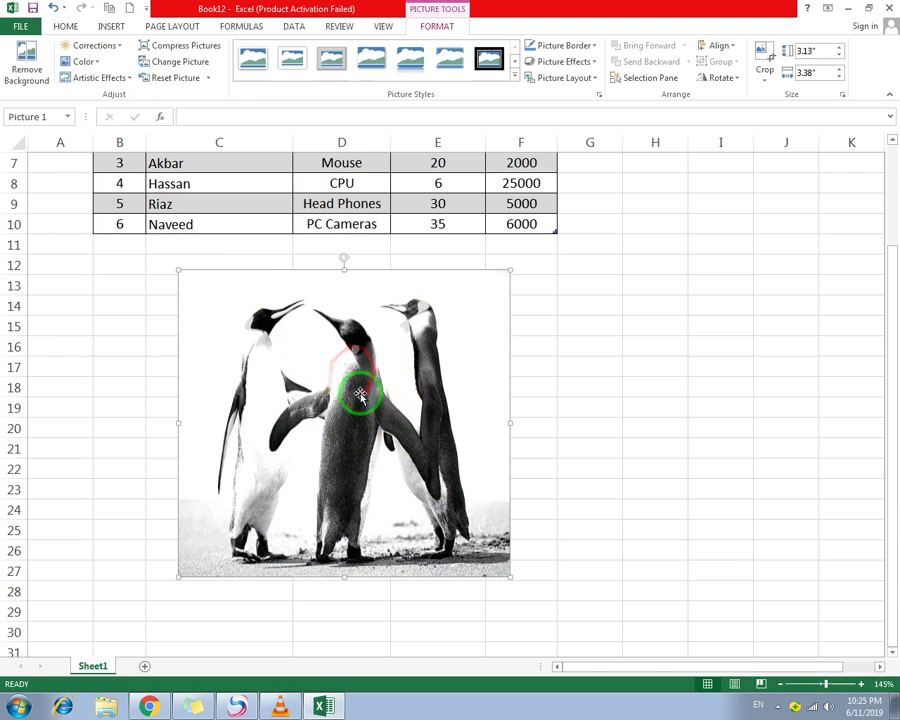
left_click(82, 61)
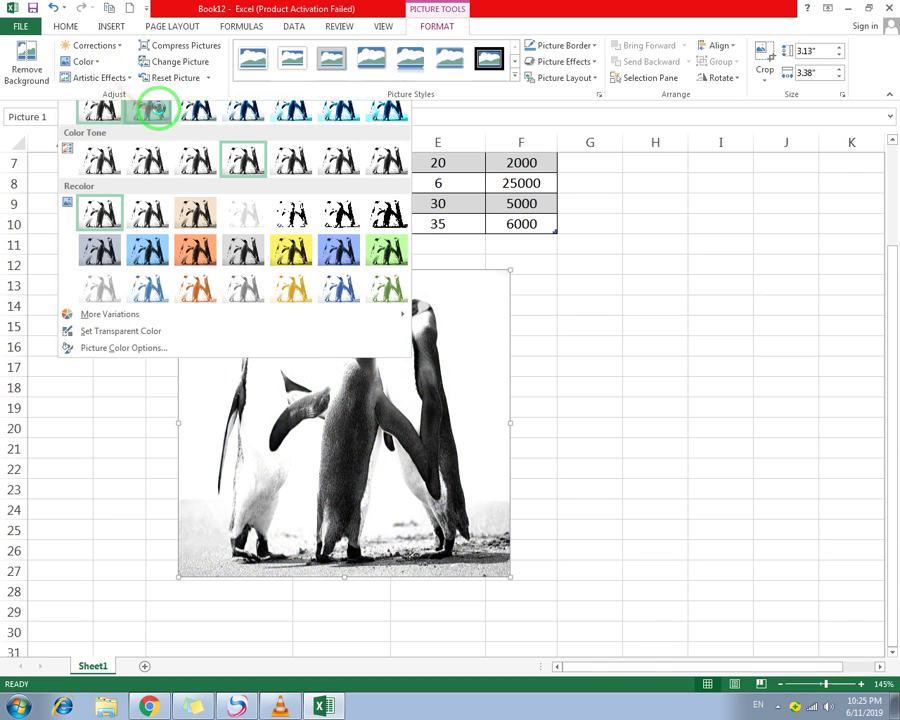
left_click(158, 110)
left_click(84, 61)
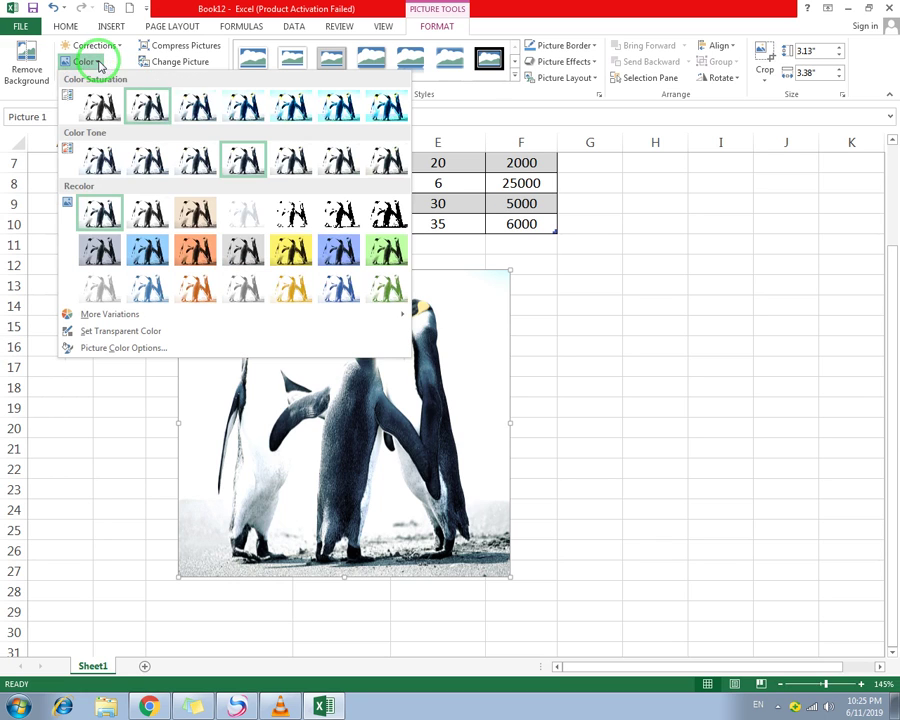
left_click(293, 107)
Recolor the picture with Blue, Accent color 1 Dark and replace that with Blue, Accent color 1 Light
left_click(84, 61)
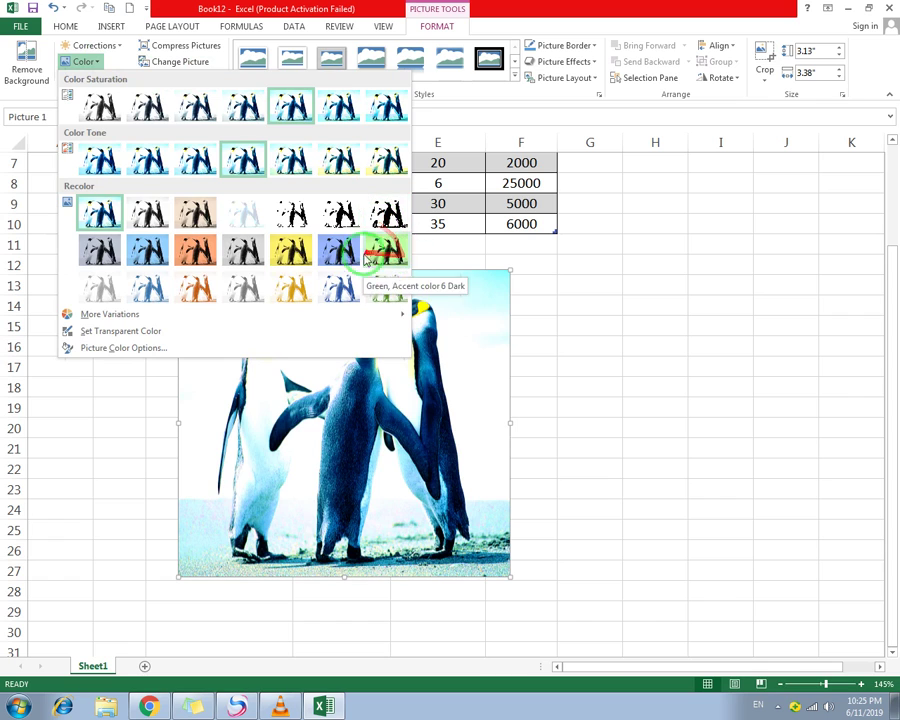
left_click(156, 249)
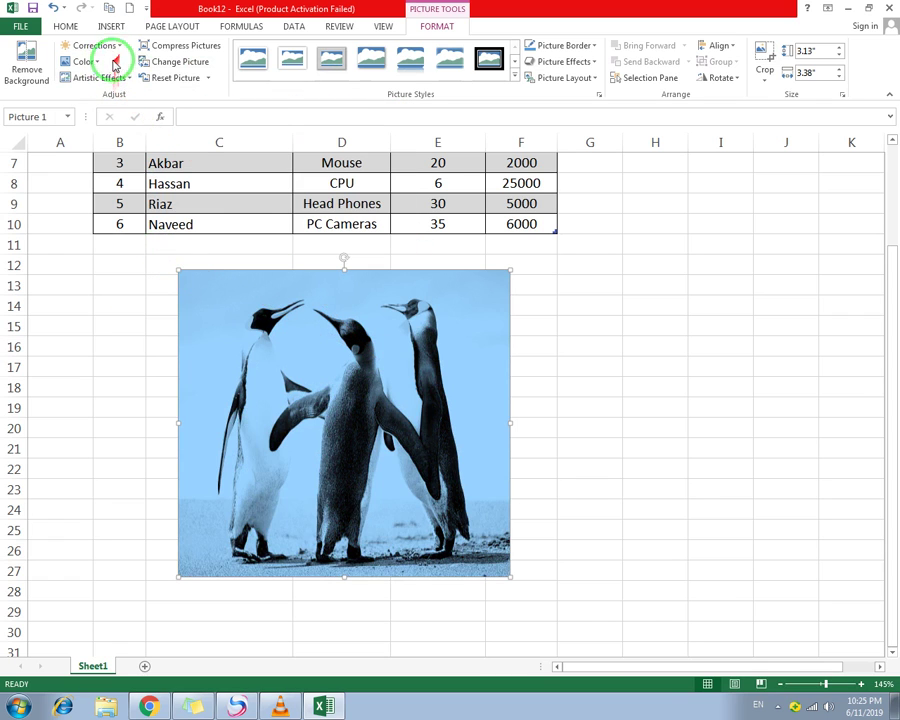
left_click(99, 64)
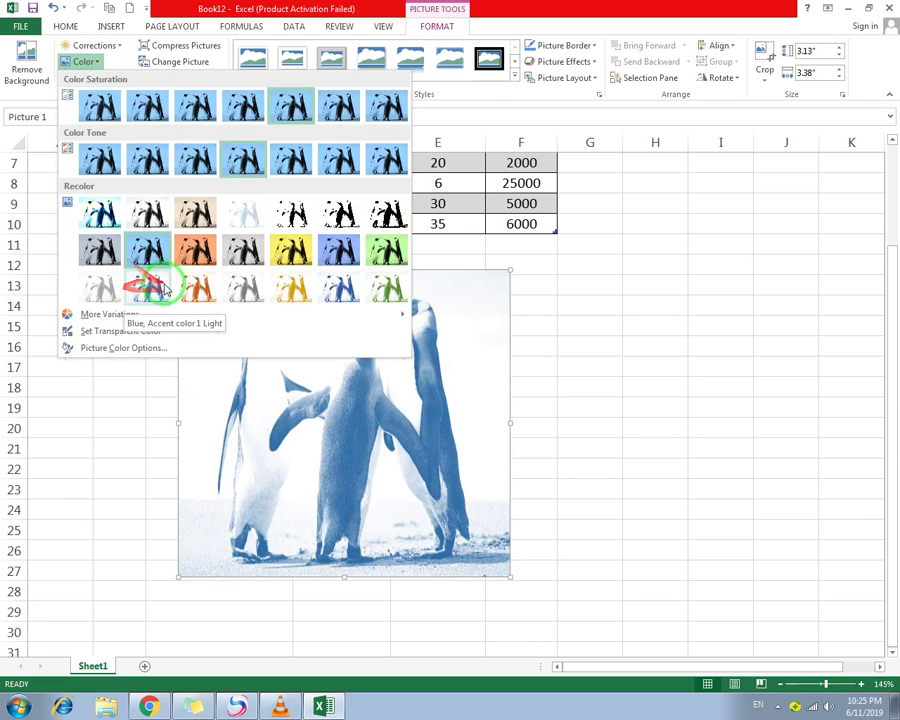
left_click(148, 287)
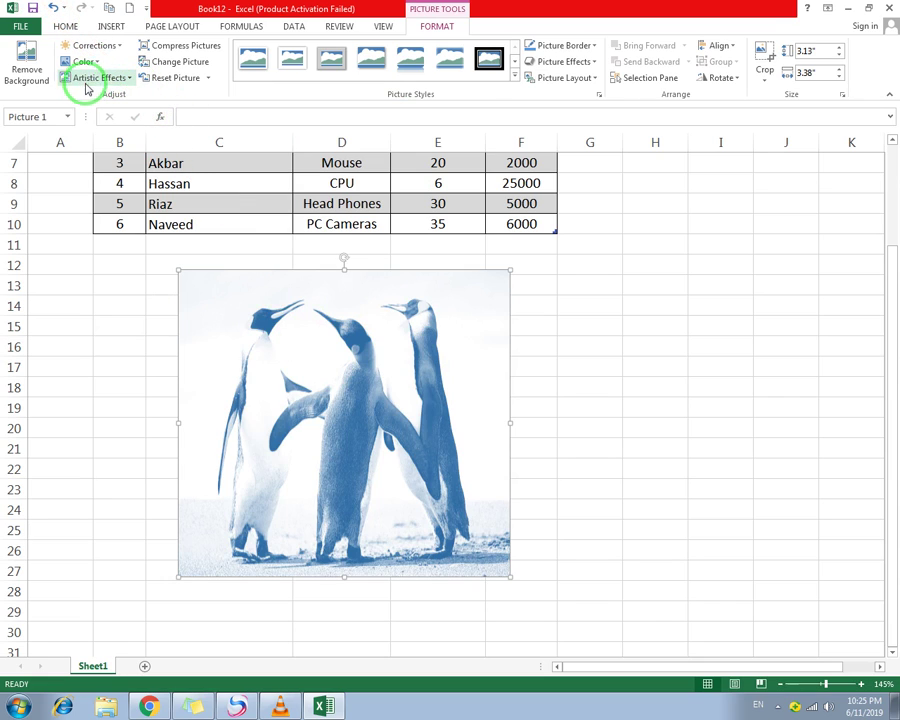
Try the glowing-outline, plastic-like, glass-like and blur artistic effects on the picture one after another
left_click(130, 80)
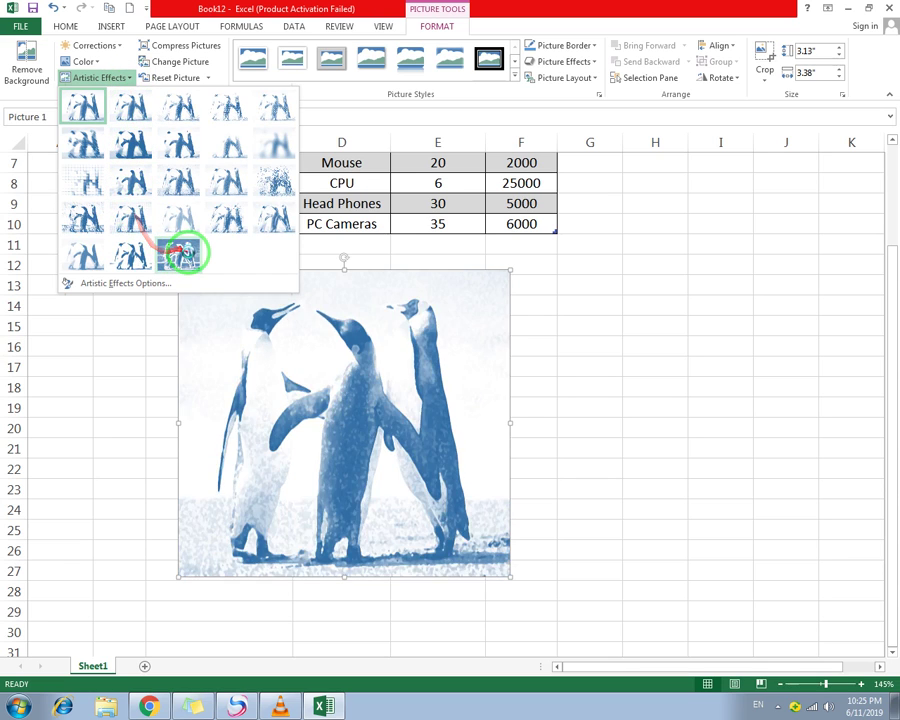
left_click(180, 255)
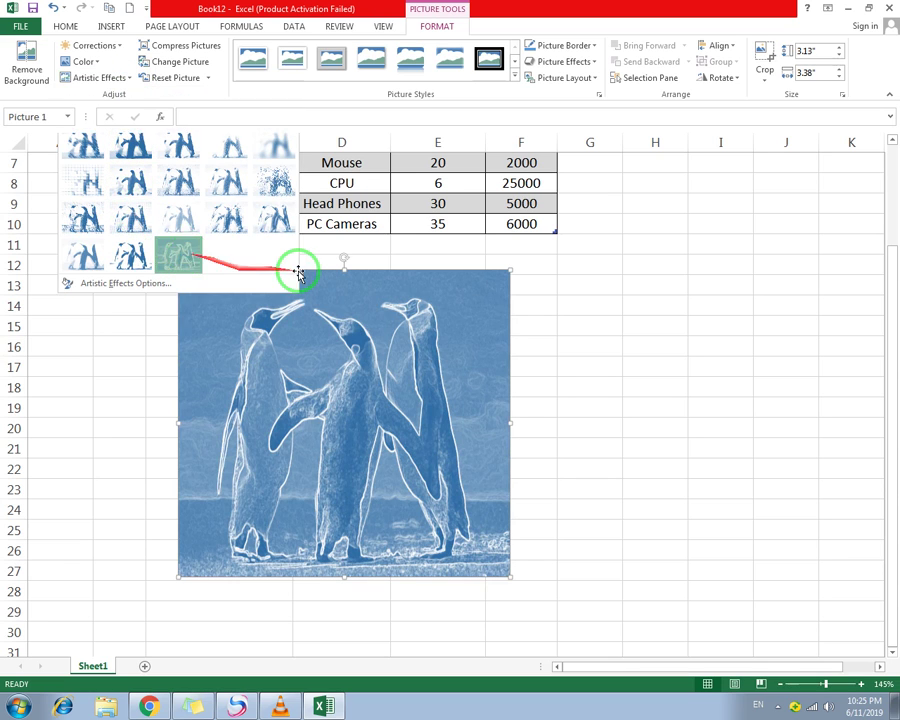
left_click(108, 80)
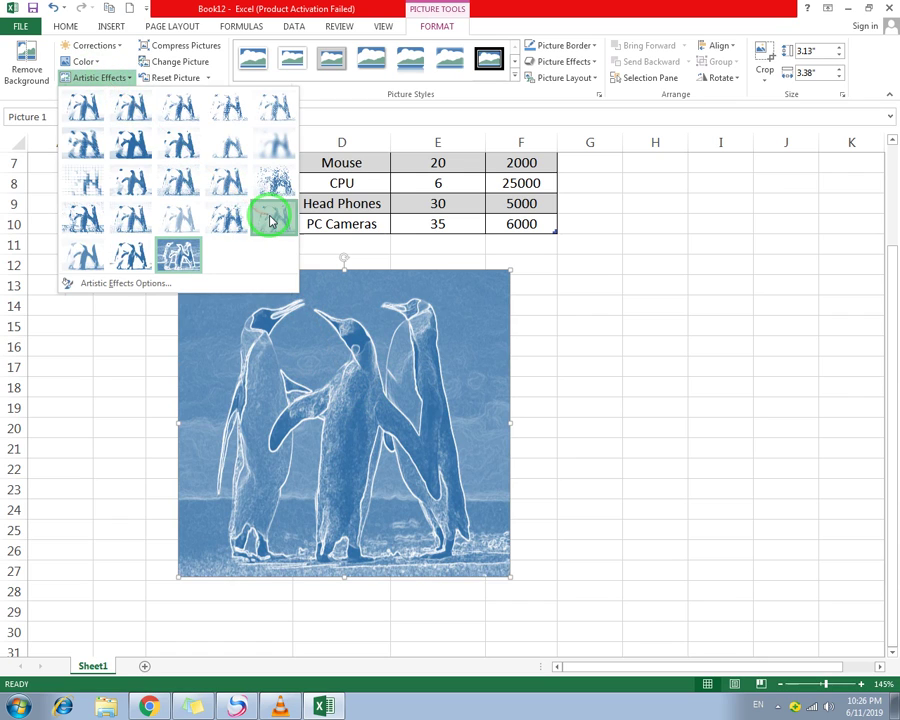
left_click(267, 215)
left_click(110, 82)
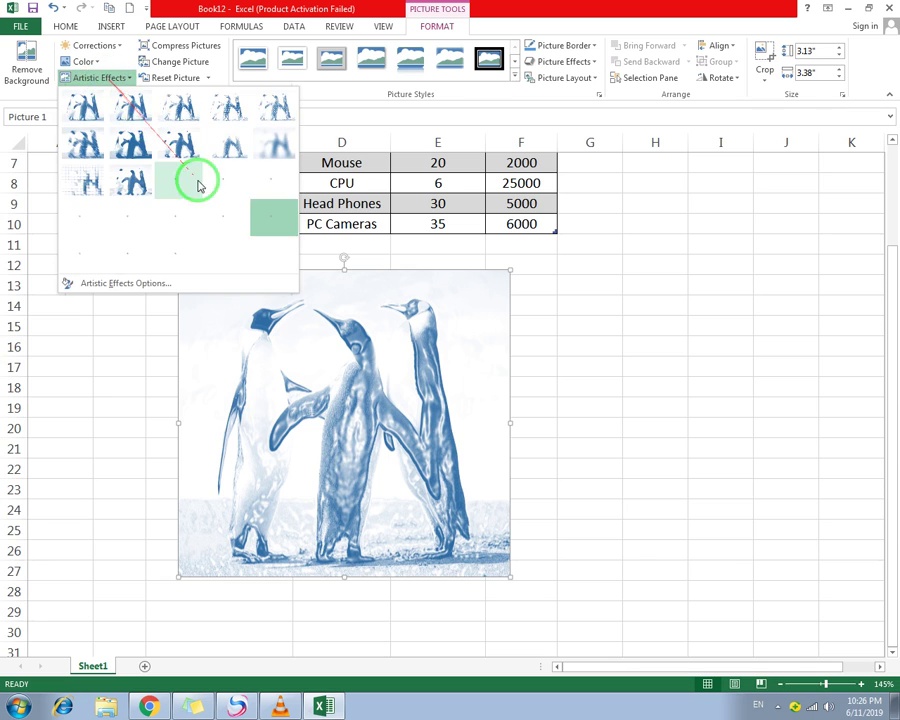
left_click(287, 190)
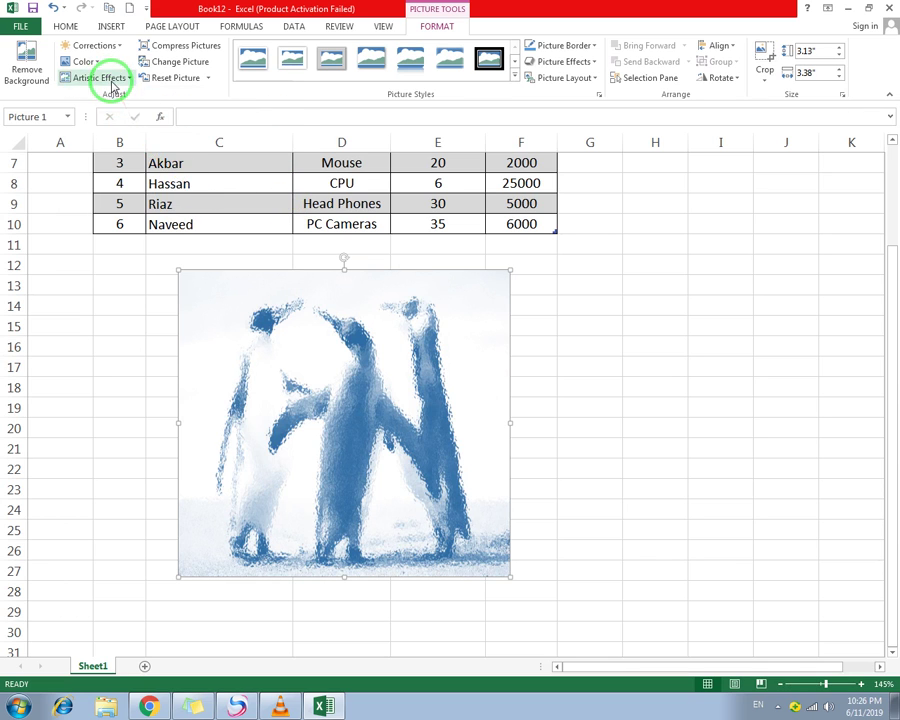
left_click(110, 80)
left_click(279, 138)
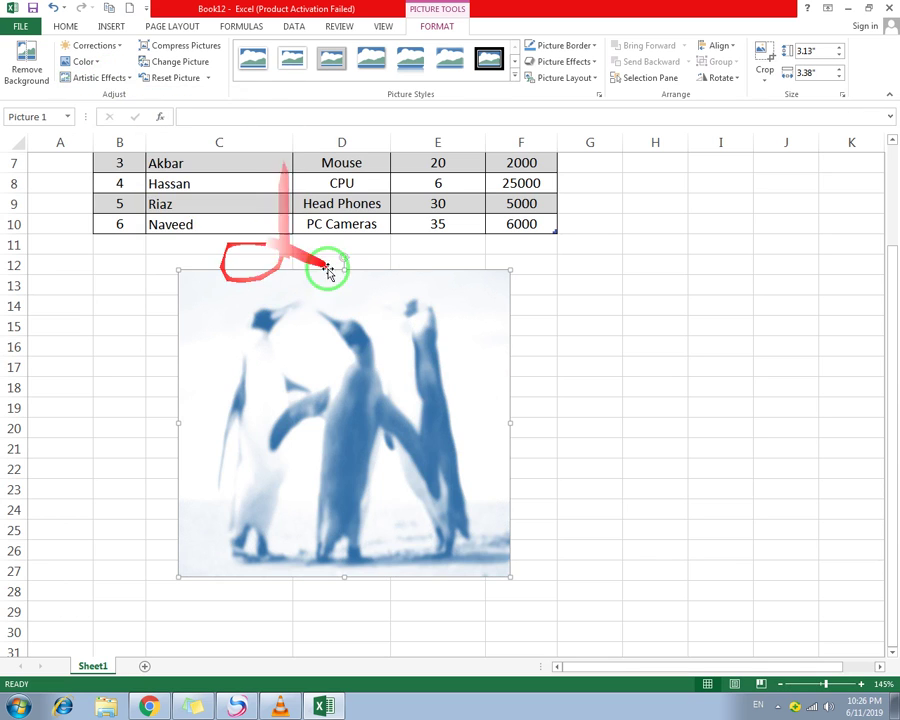
Apply the pixelated, fine-grid artistic effect to the penguin picture
left_click(112, 80)
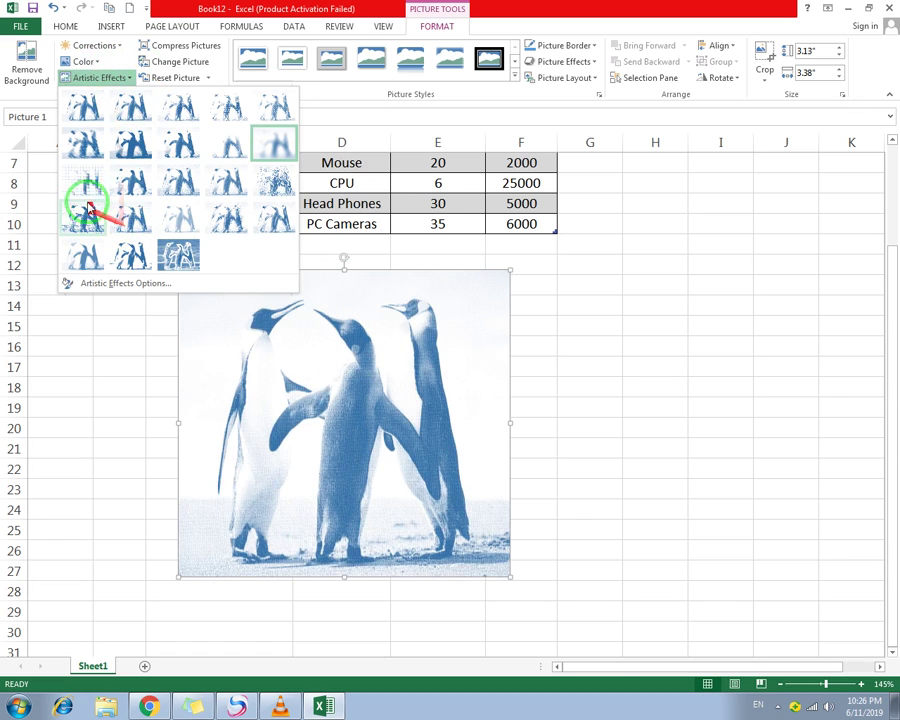
left_click(321, 338)
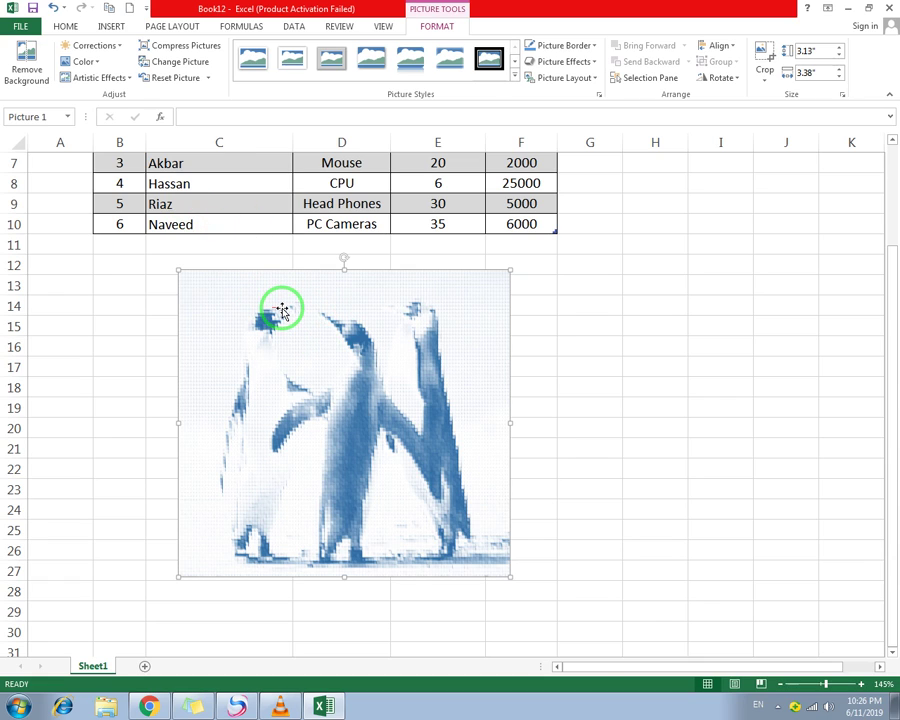
Try resetting both the picture's formatting and its size, and undo the reset
left_click(207, 78)
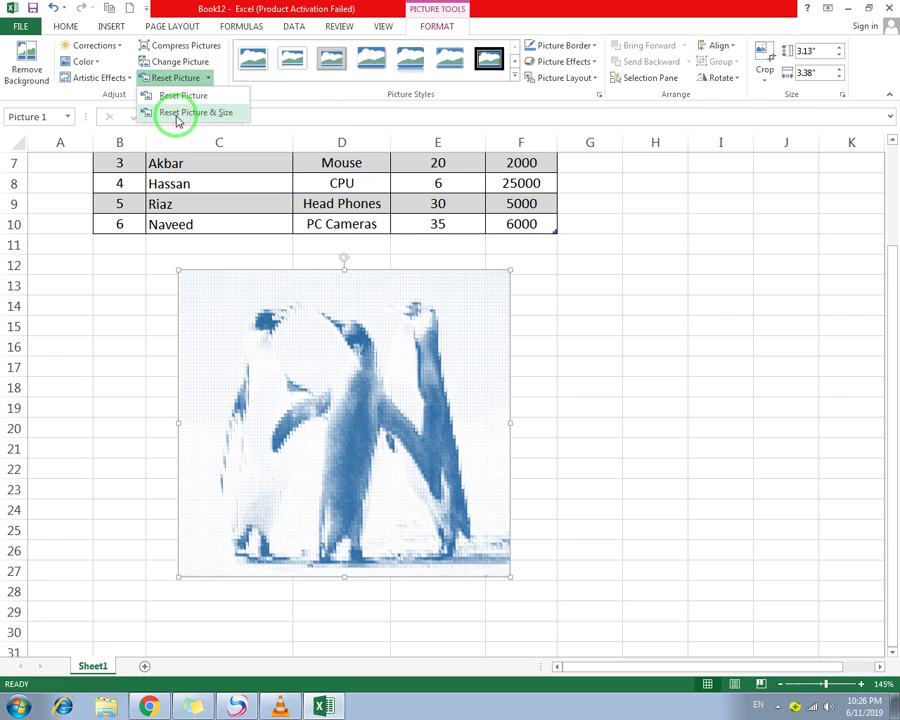
left_click(219, 116)
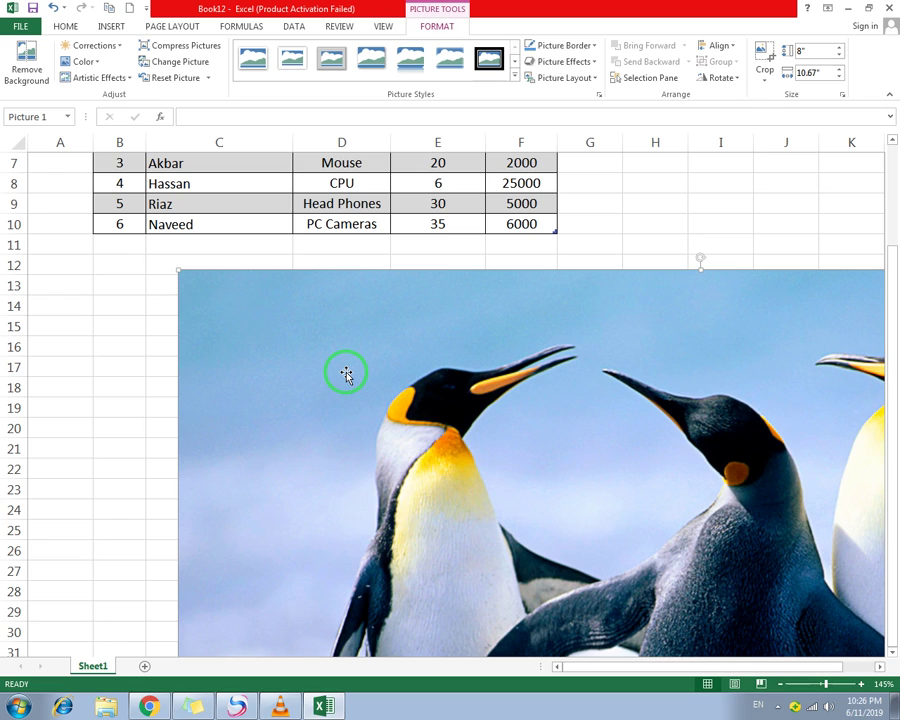
key("ctrl+z")
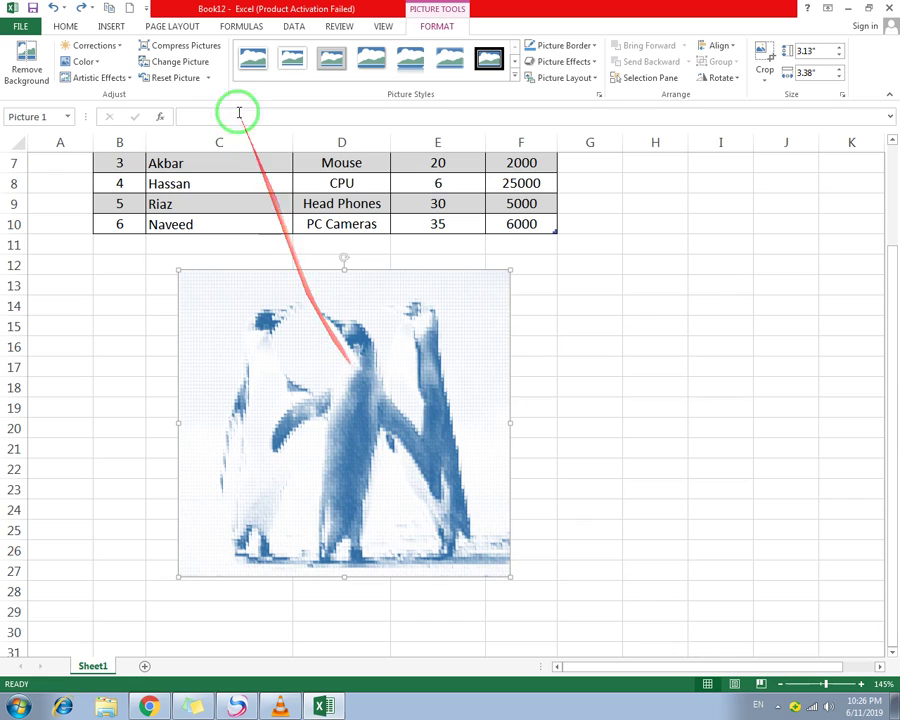
Reset only the picture's formatting while keeping its size, undoing a first trial reset before repeating it
left_click(199, 82)
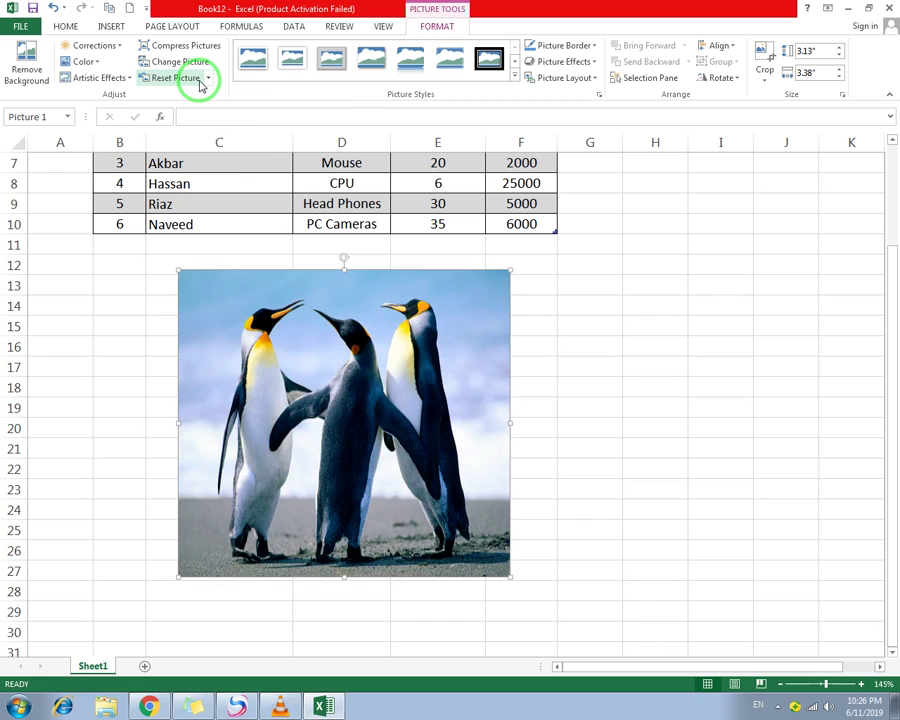
key("ctrl+z")
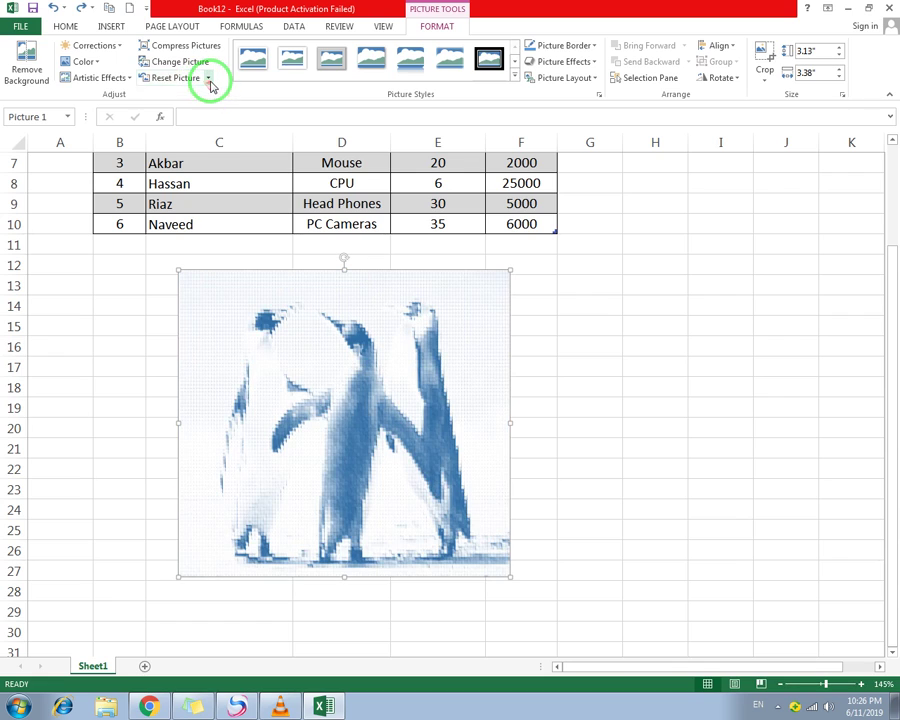
left_click(208, 80)
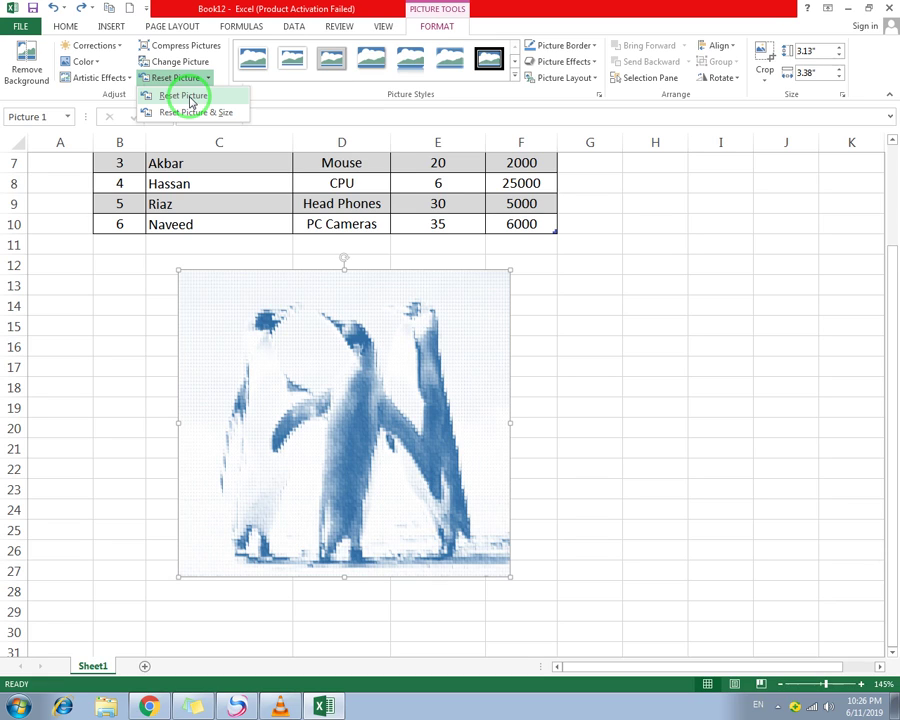
left_click(190, 98)
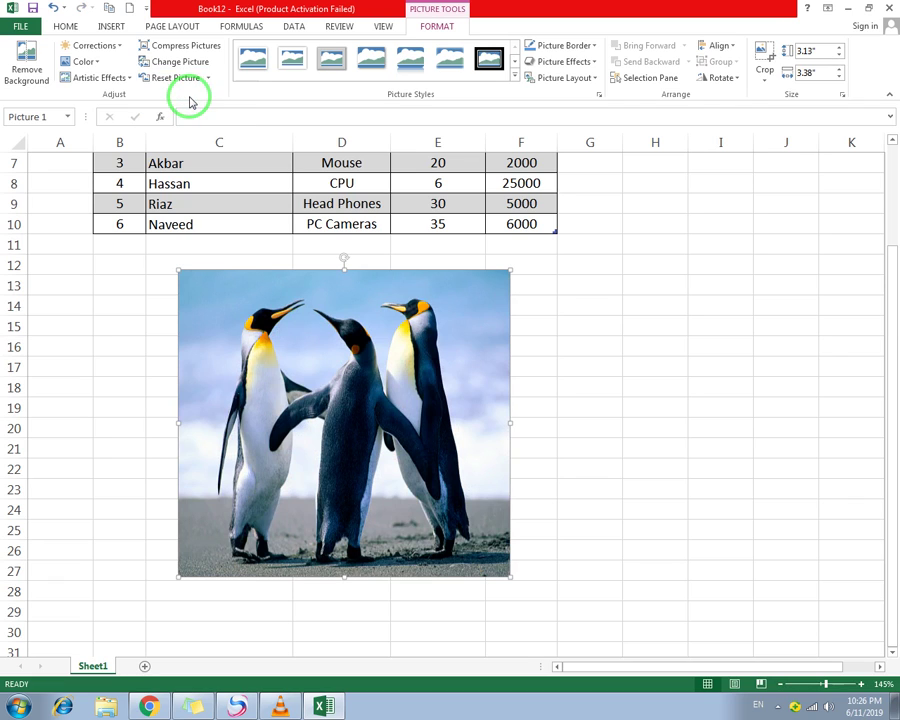
Move the picture slightly up and left so its corner sits at column C, row 12
left_click(206, 82)
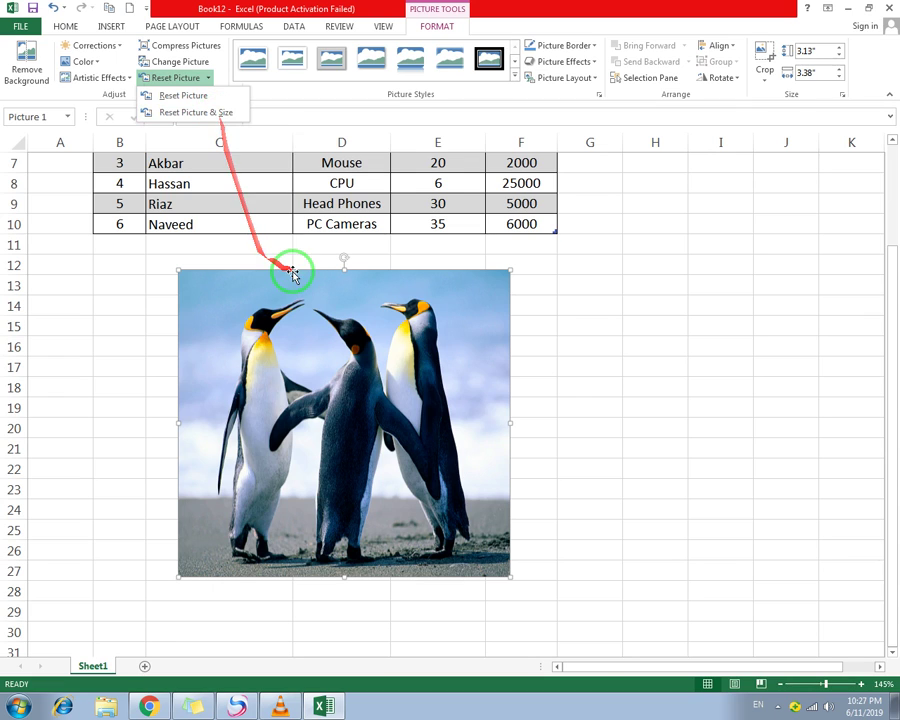
left_click(302, 309)
left_click_drag(343, 368, 310, 356)
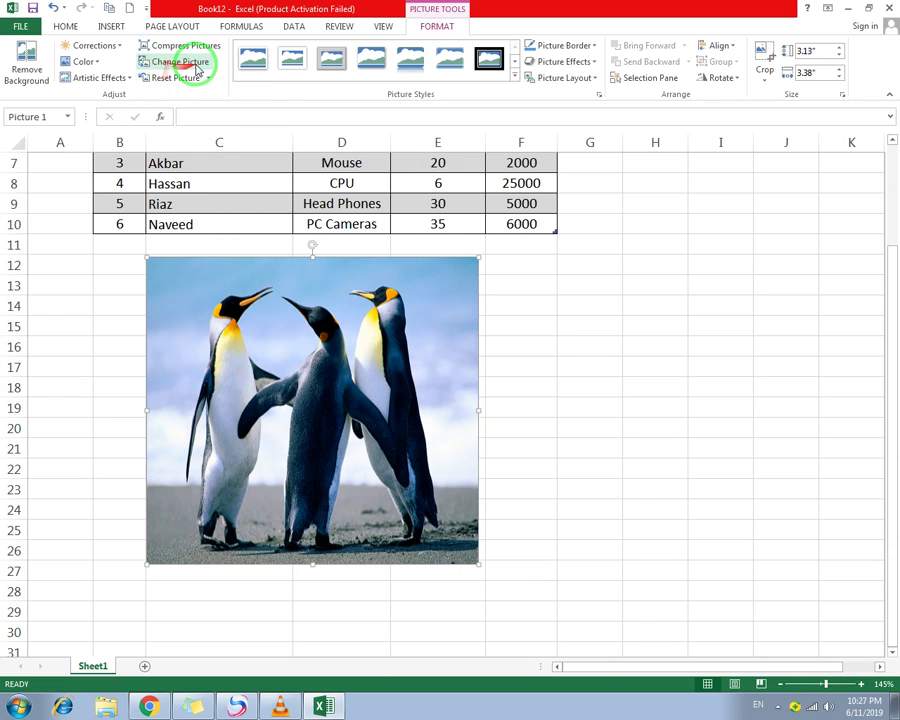
Brighten the picture by one preset level and recolor it with the dark orange variation
left_click(97, 45)
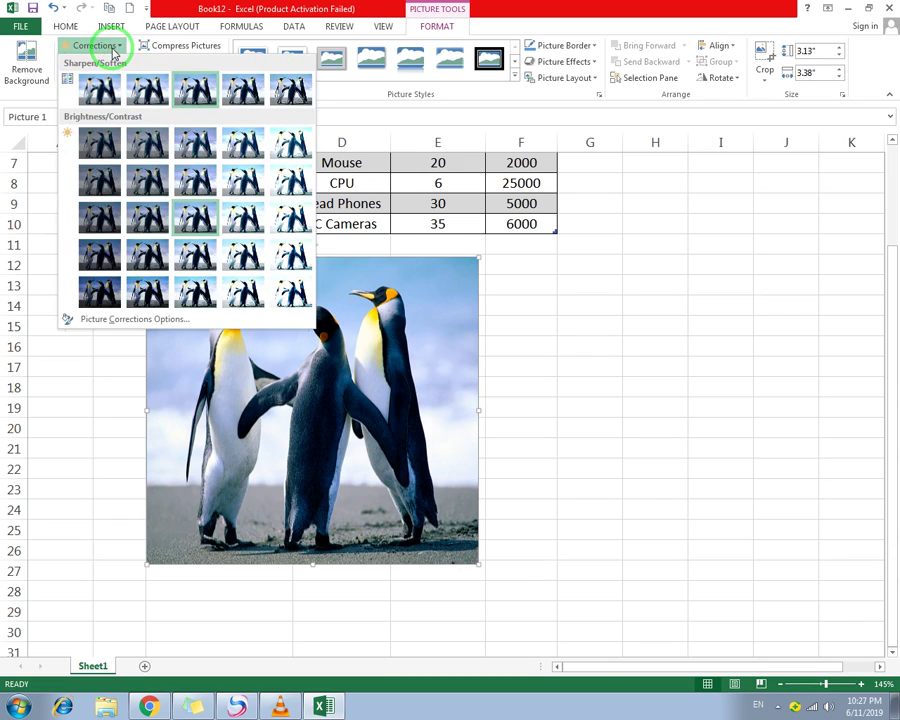
left_click(240, 208)
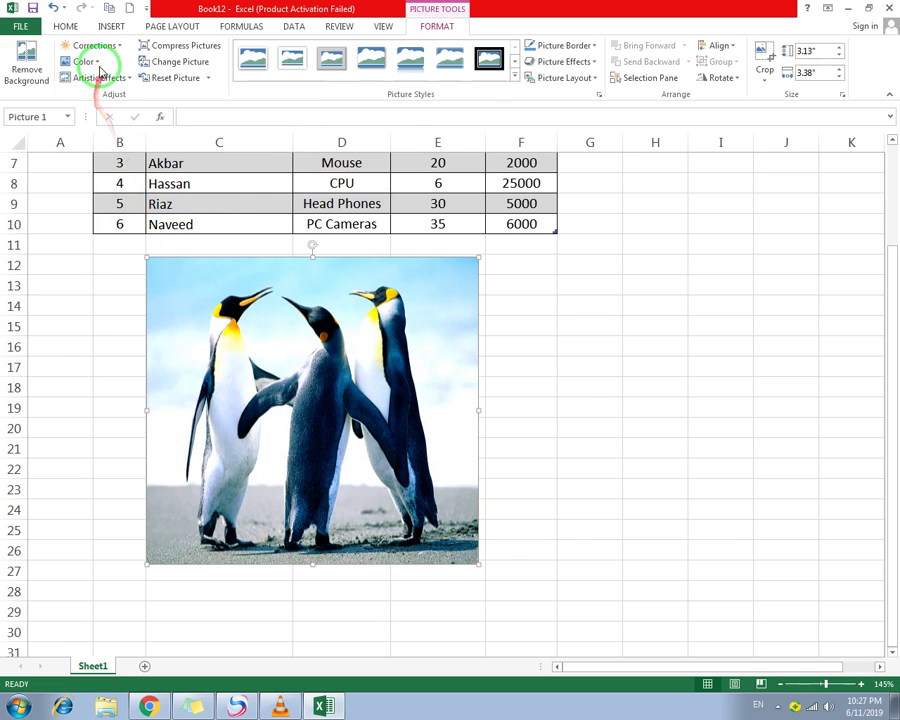
left_click(83, 61)
left_click(193, 249)
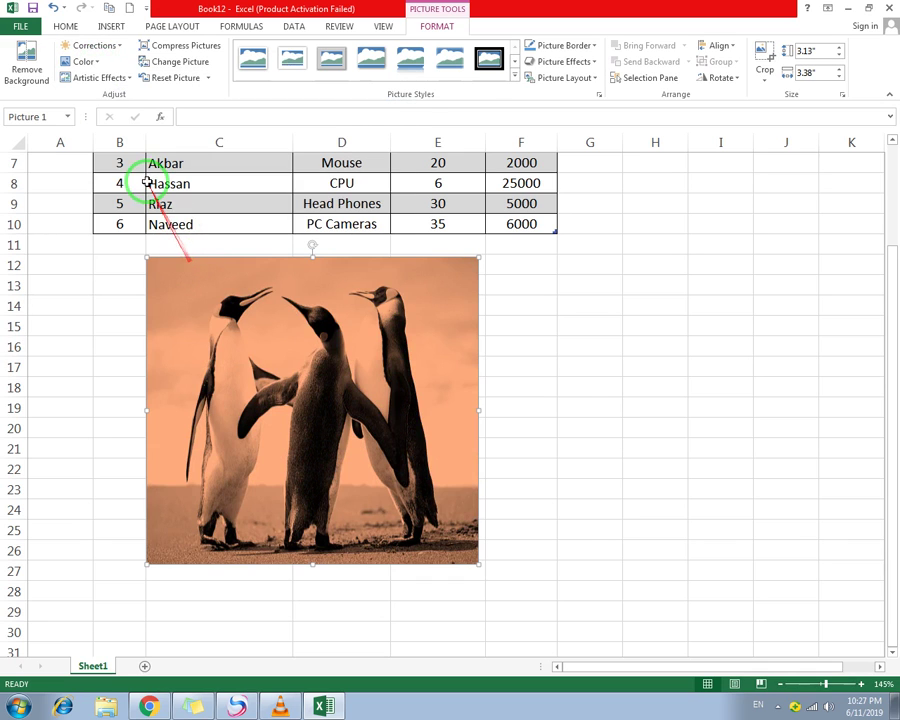
Apply the rippled, glass-like artistic effect to the orange picture and move it slightly to the right
left_click(118, 80)
left_click(273, 177)
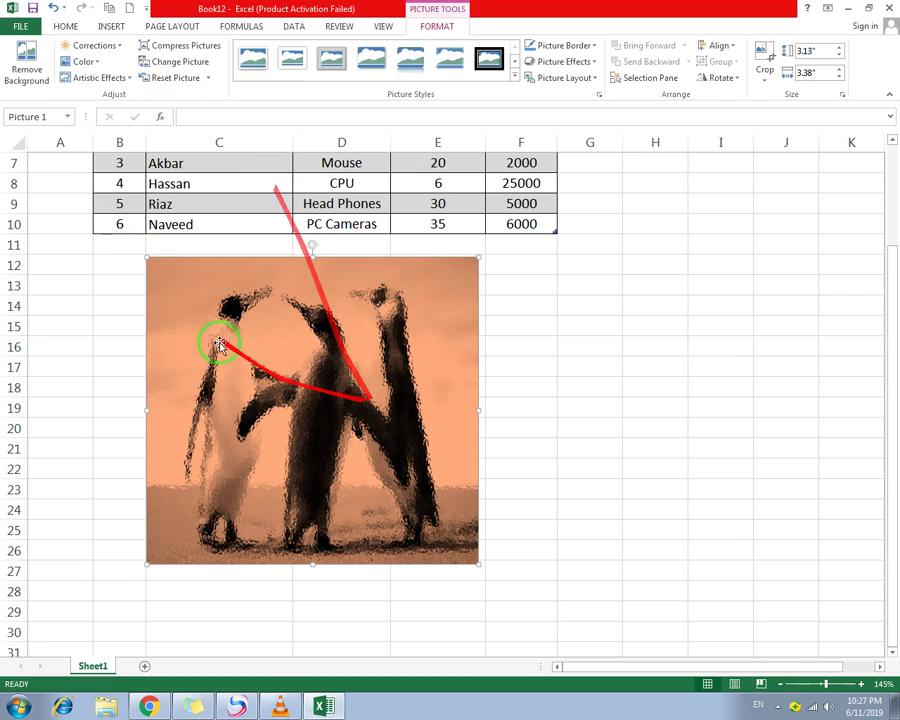
mouse_move(332, 355)
left_mouse_down()
mouse_move(357, 353)
mouse_move(338, 352)
left_mouse_up()
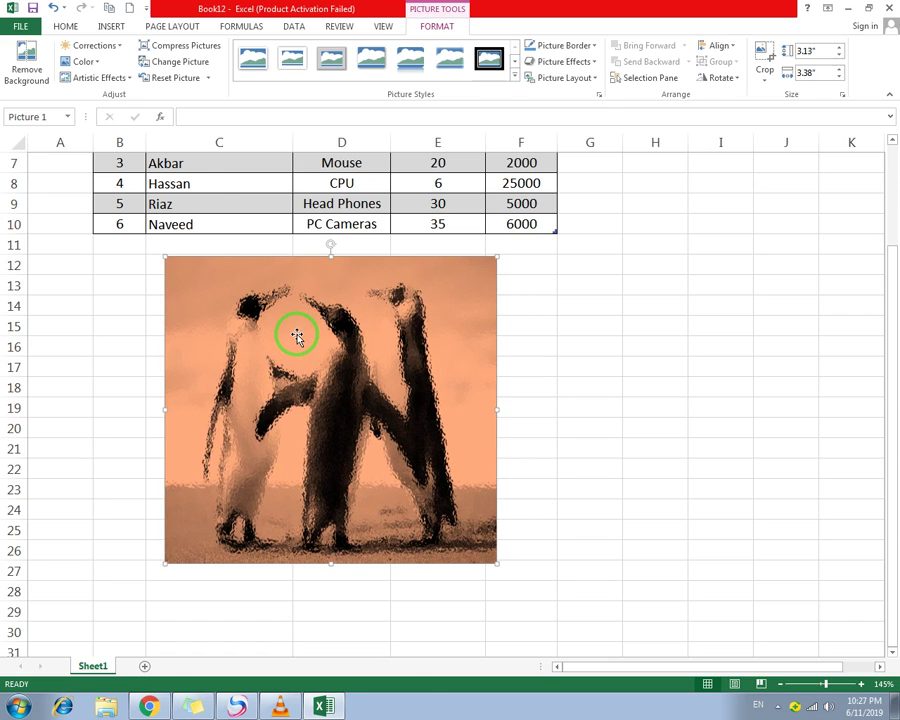
left_click(84, 61)
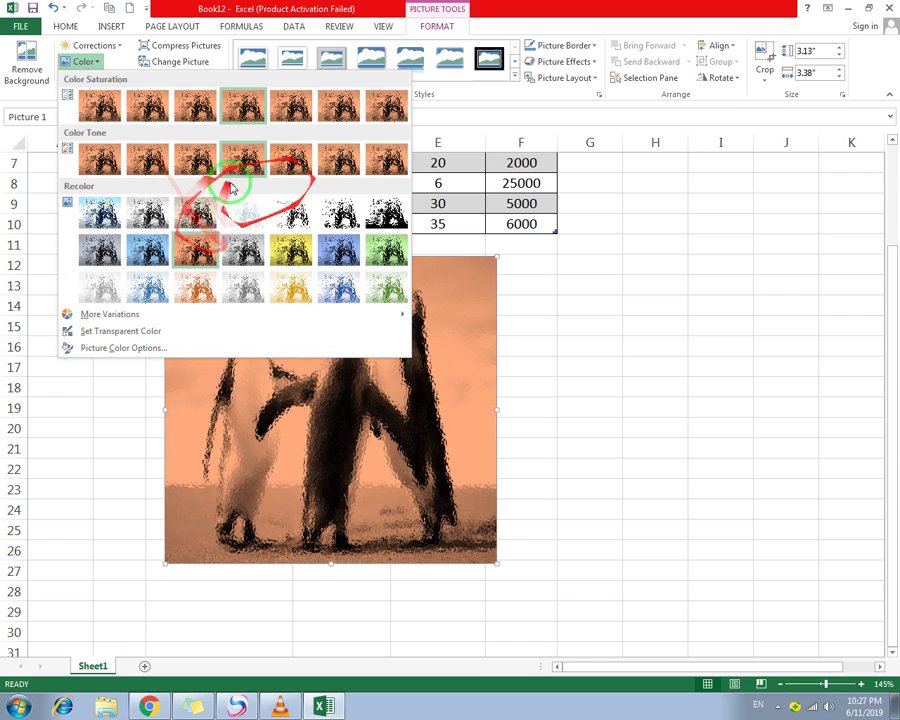
left_click(573, 11)
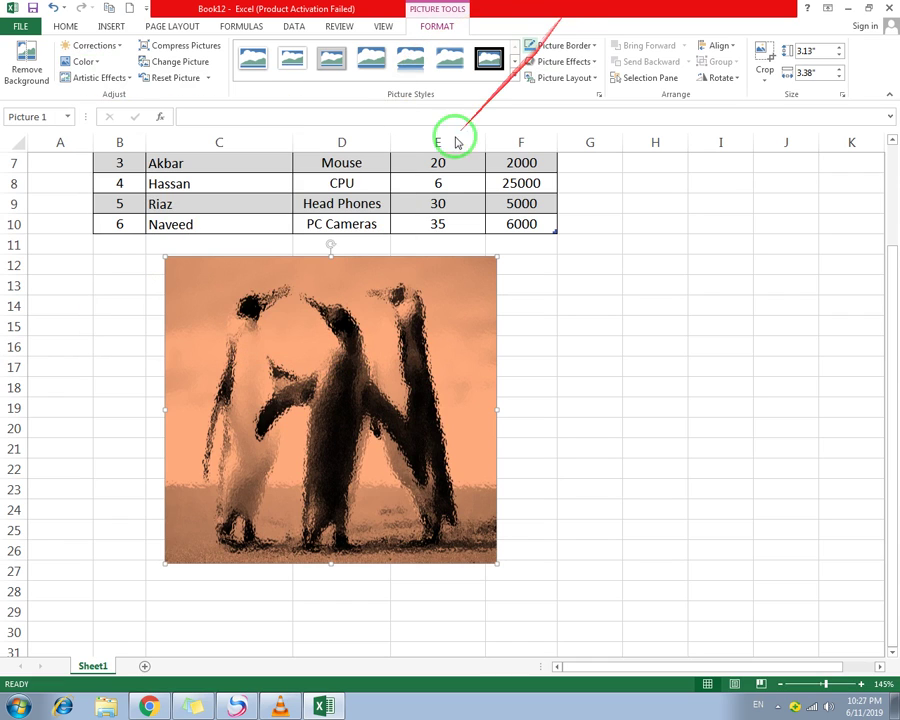
Try to change the picture through the Insert Pictures dialog, including working offline and following its Learn More link
left_click(191, 65)
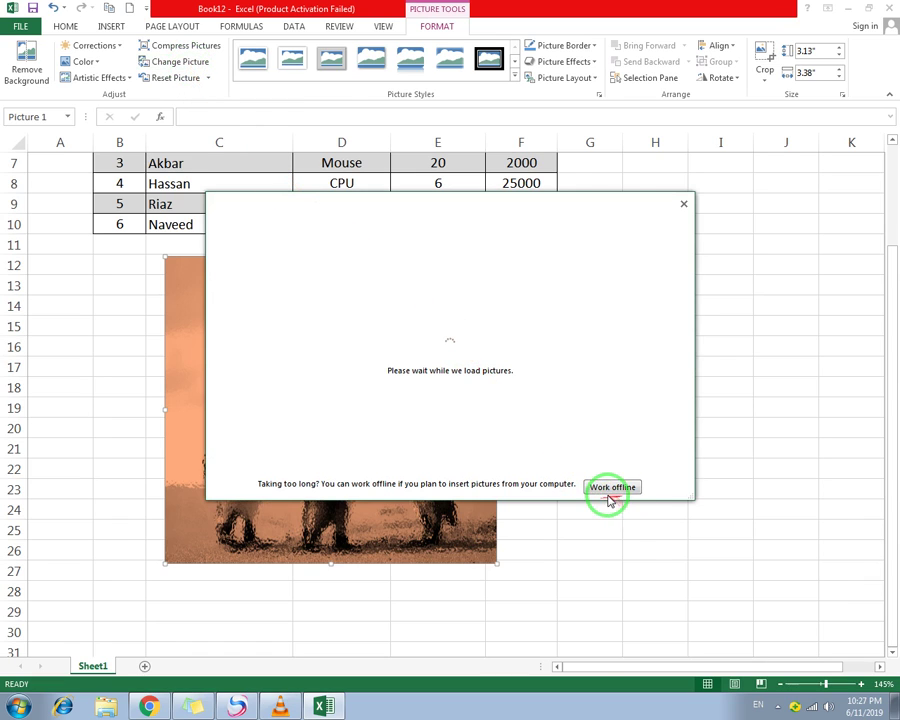
left_click(612, 490)
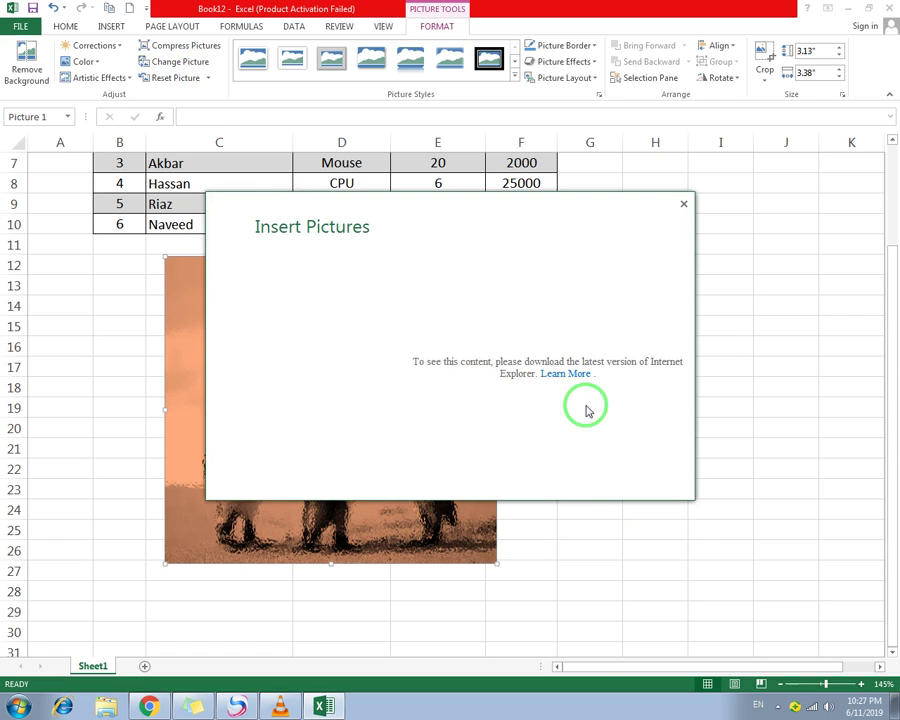
left_click(685, 205)
left_click(178, 63)
left_click(560, 376)
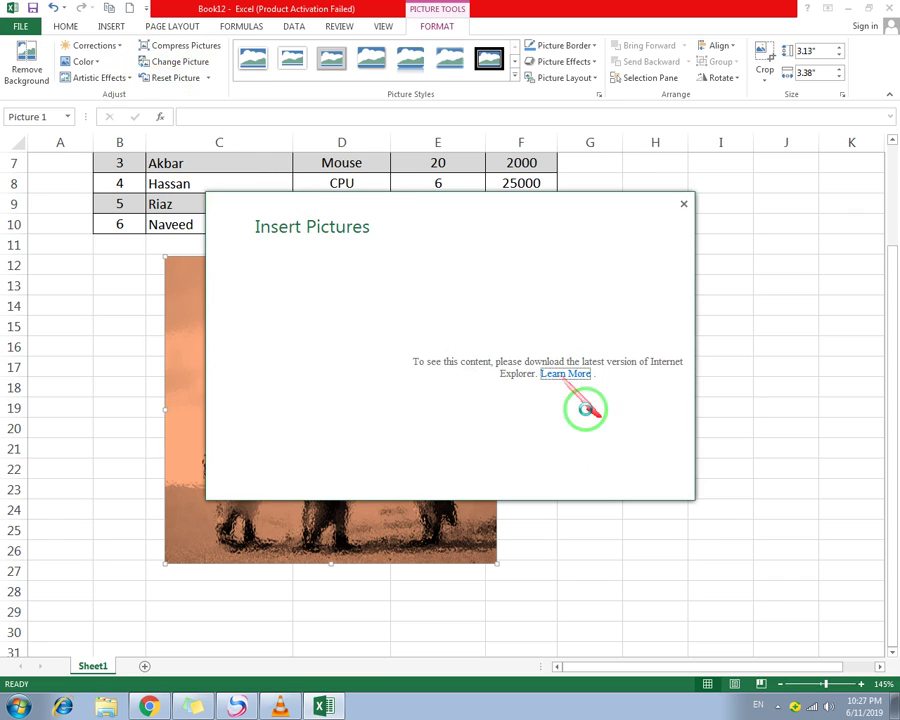
left_click(684, 205)
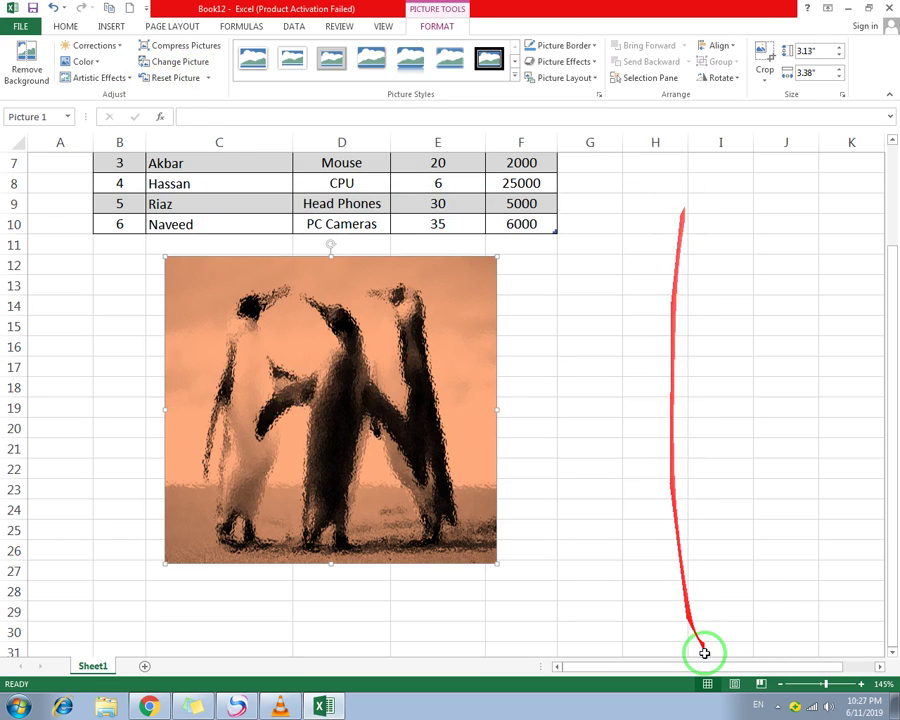
Disconnect the computer from its current network connection
left_click(811, 710)
left_click(800, 508)
left_click(857, 531)
left_click(628, 700)
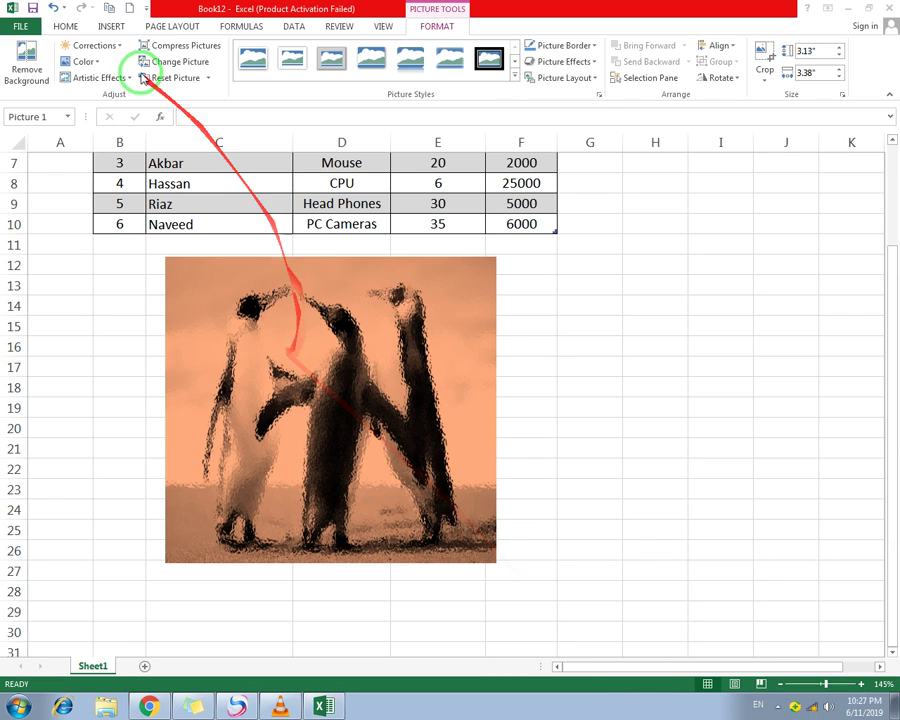
Replace the picture offline with Koala from the Sample Pictures folder and position it below the table
left_click(173, 66)
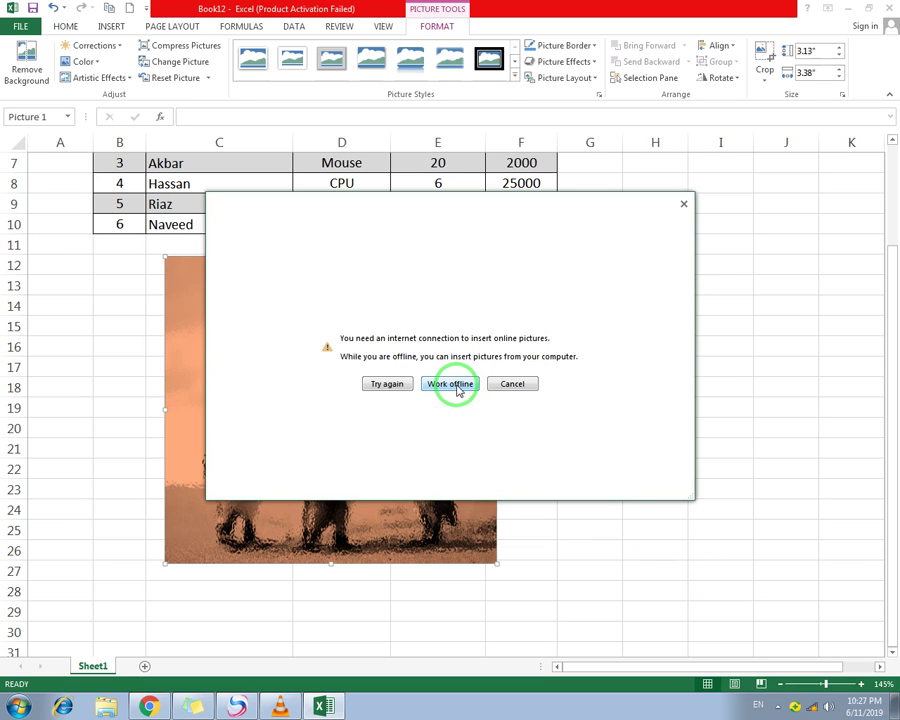
left_click(458, 387)
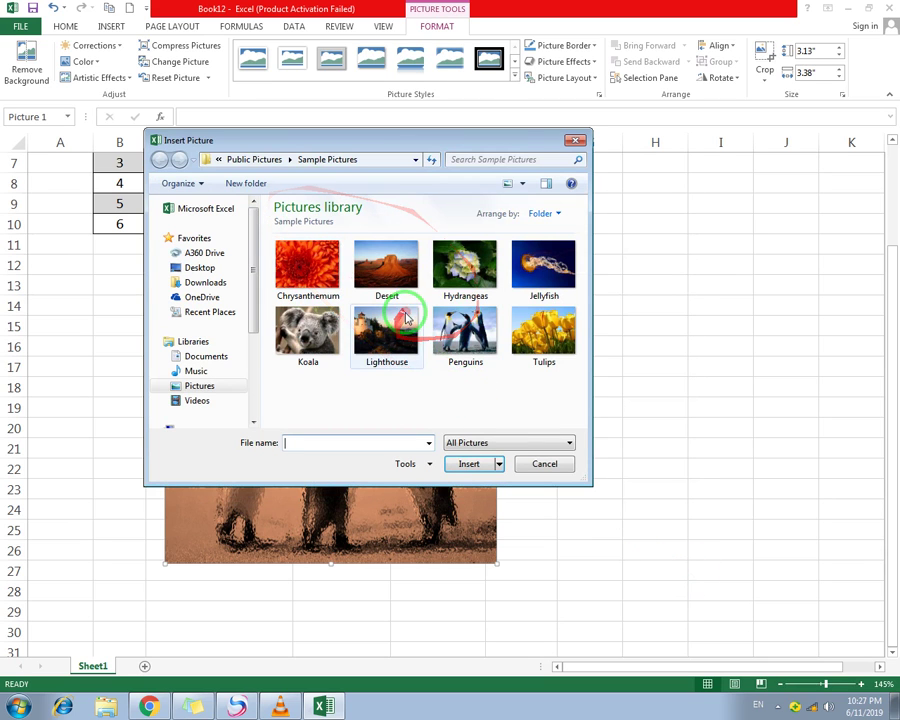
left_click(305, 325)
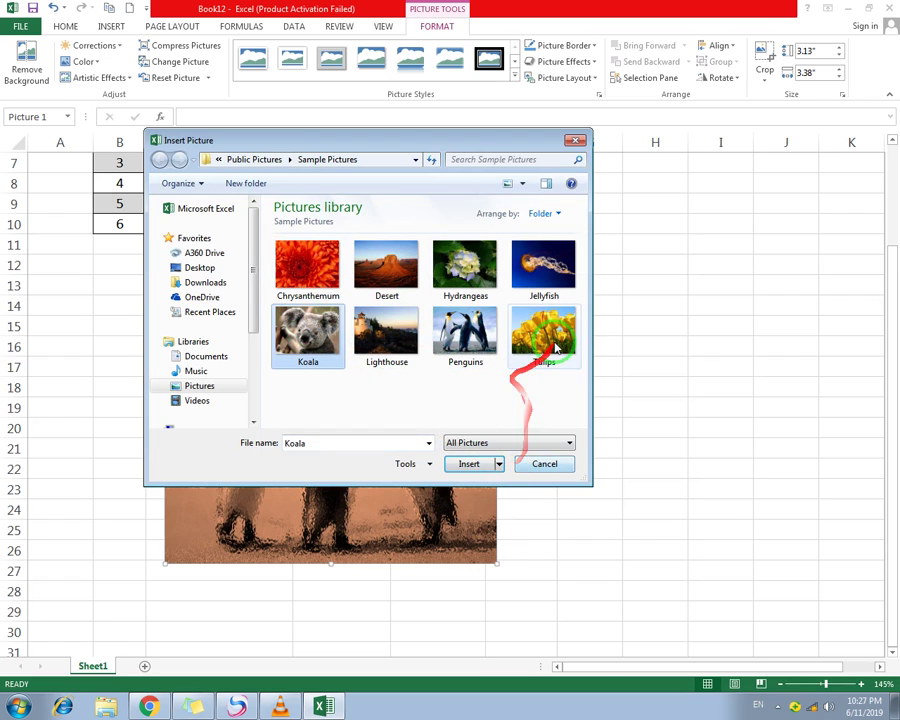
left_click(468, 464)
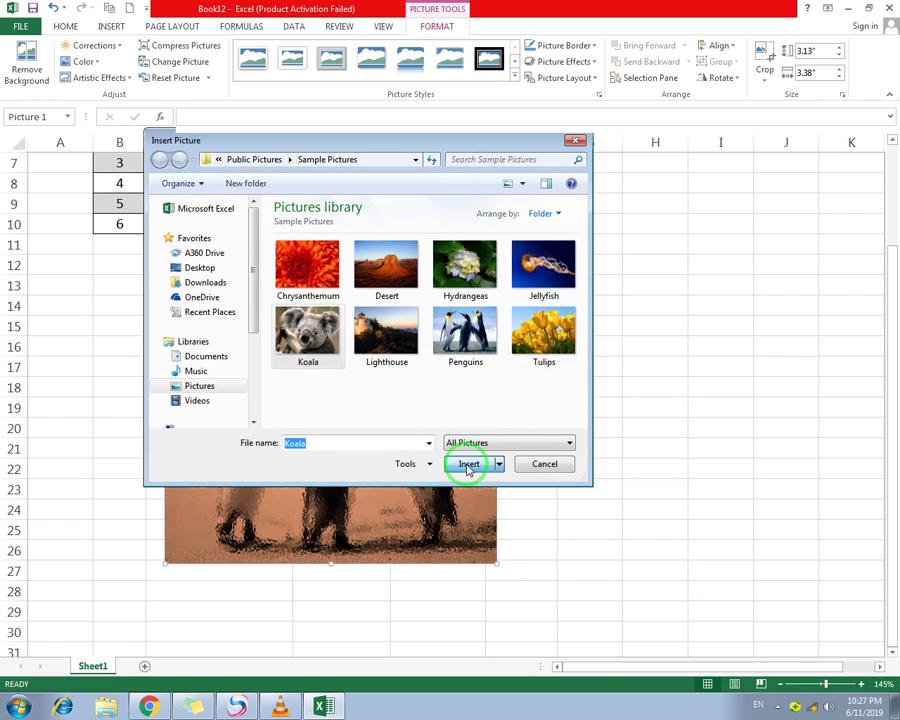
mouse_move(325, 410)
left_mouse_down()
mouse_move(453, 432)
mouse_move(321, 392)
left_mouse_up()
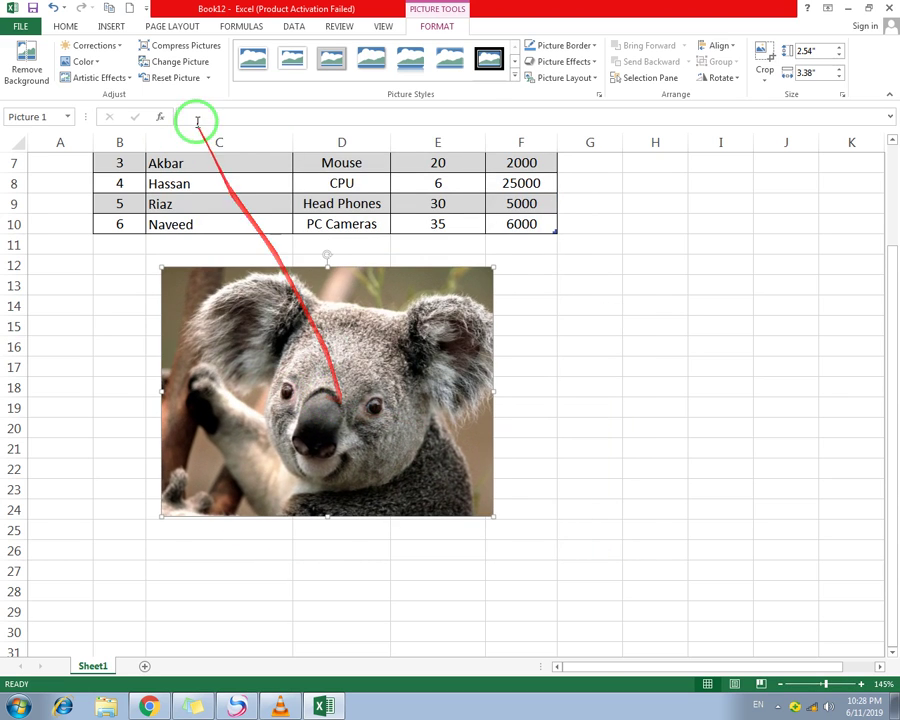
Change the koala picture offline to Penguins from Sample Pictures and move it slightly up
left_click(170, 64)
left_click(446, 380)
double_click(478, 360)
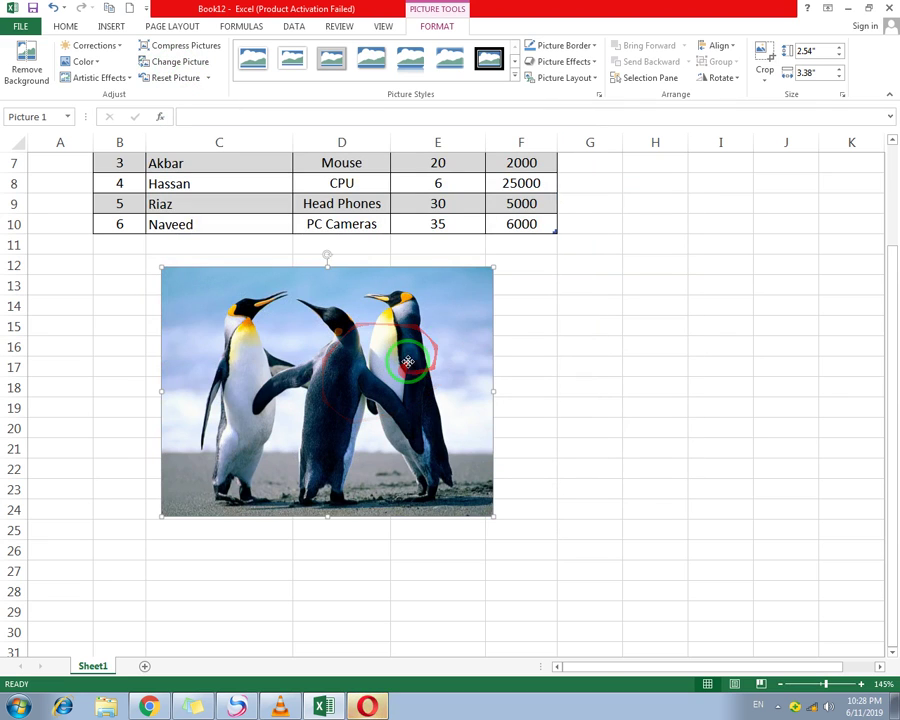
left_click_drag(414, 362, 404, 352)
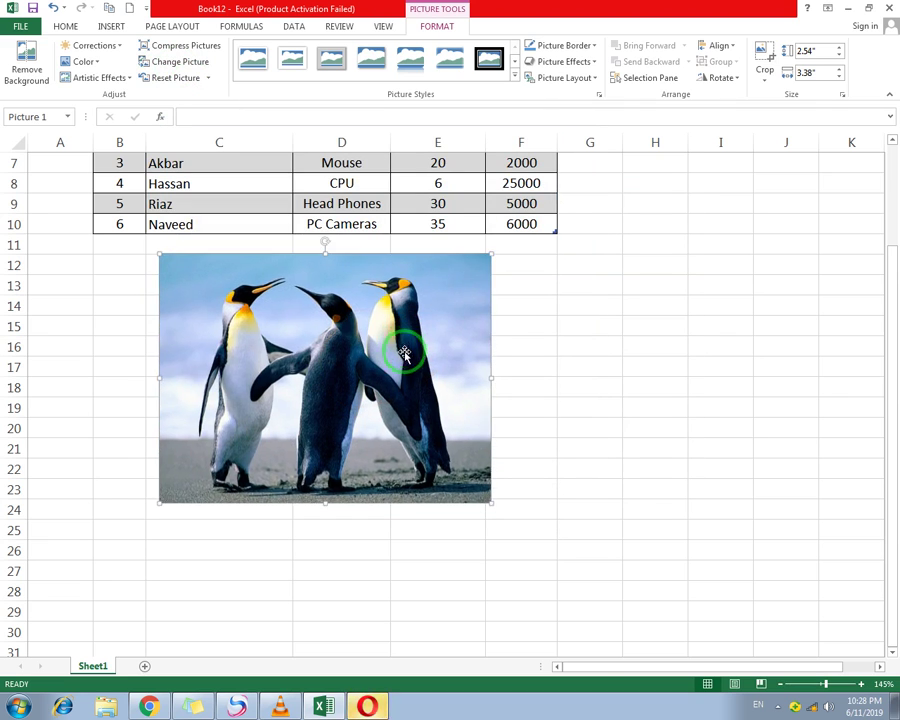
View the Compress Pictures options without applying them, and shift the penguin picture slightly left below the table
left_click(210, 55)
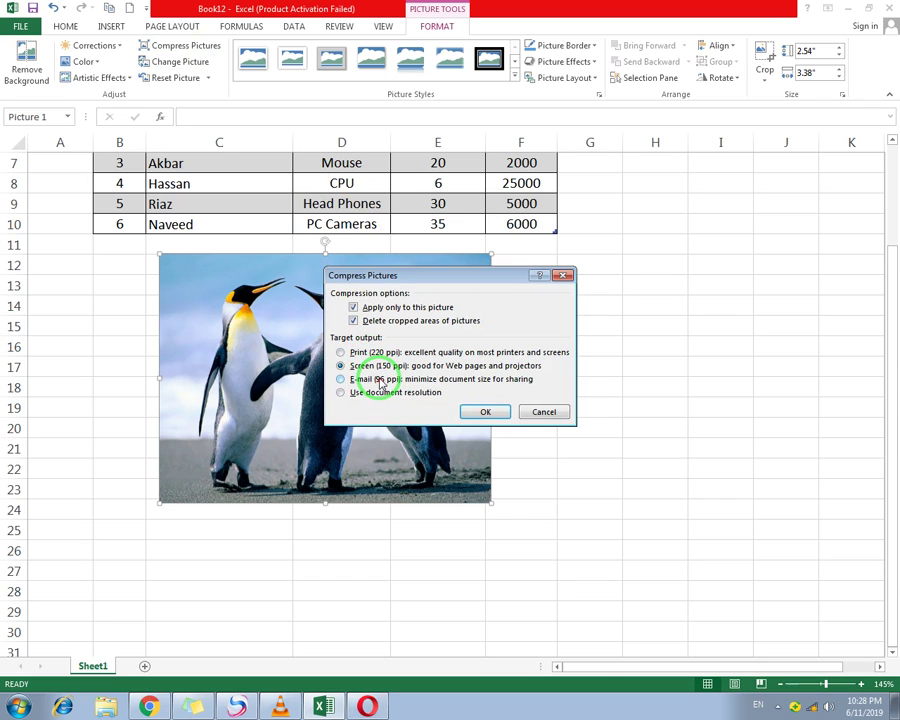
left_click(546, 410)
left_click_drag(316, 362, 298, 362)
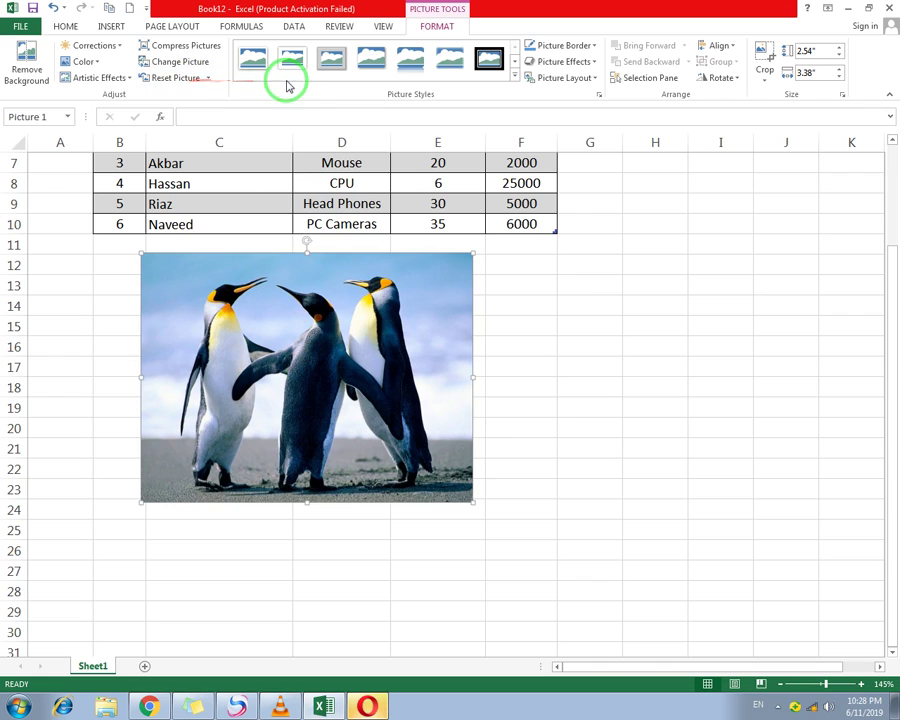
left_click_drag(339, 329, 340, 336)
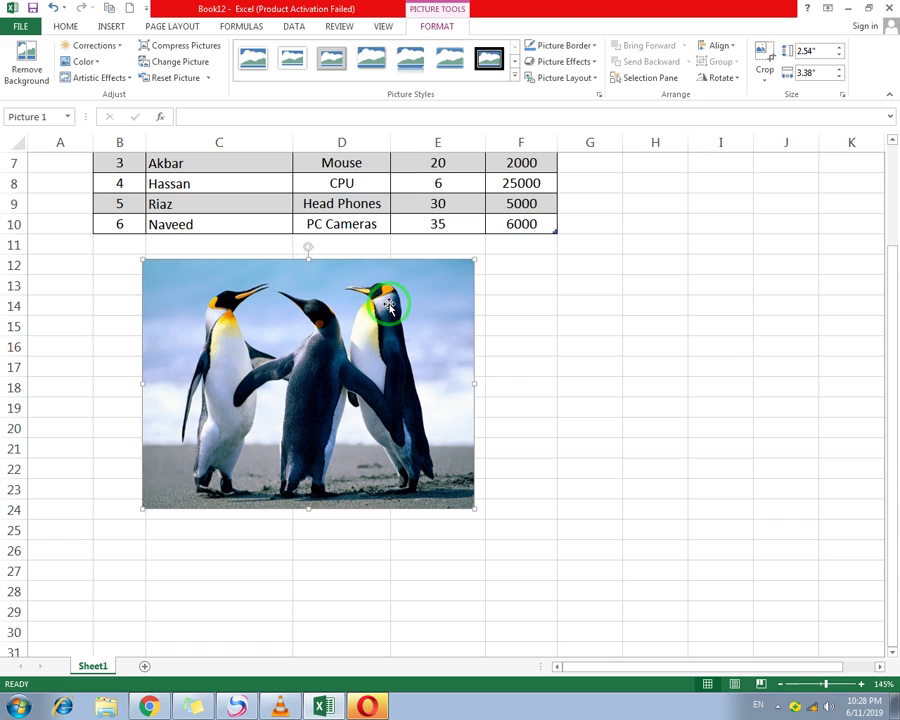
Try the white-frame, wider matte-frame and soft-edge picture styles on the penguin picture one after another
left_click(256, 62)
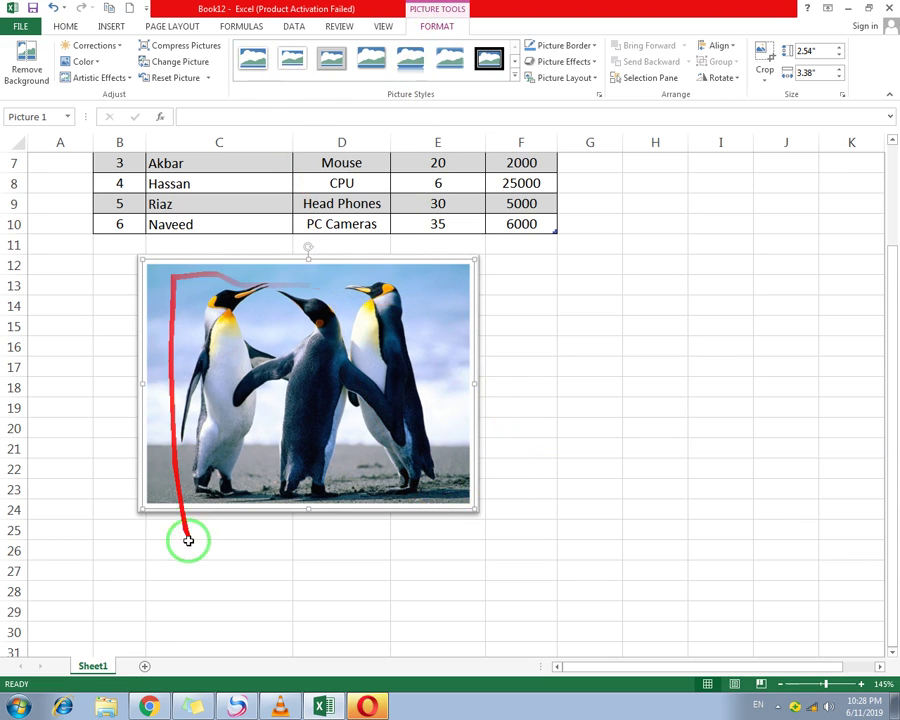
left_click(292, 59)
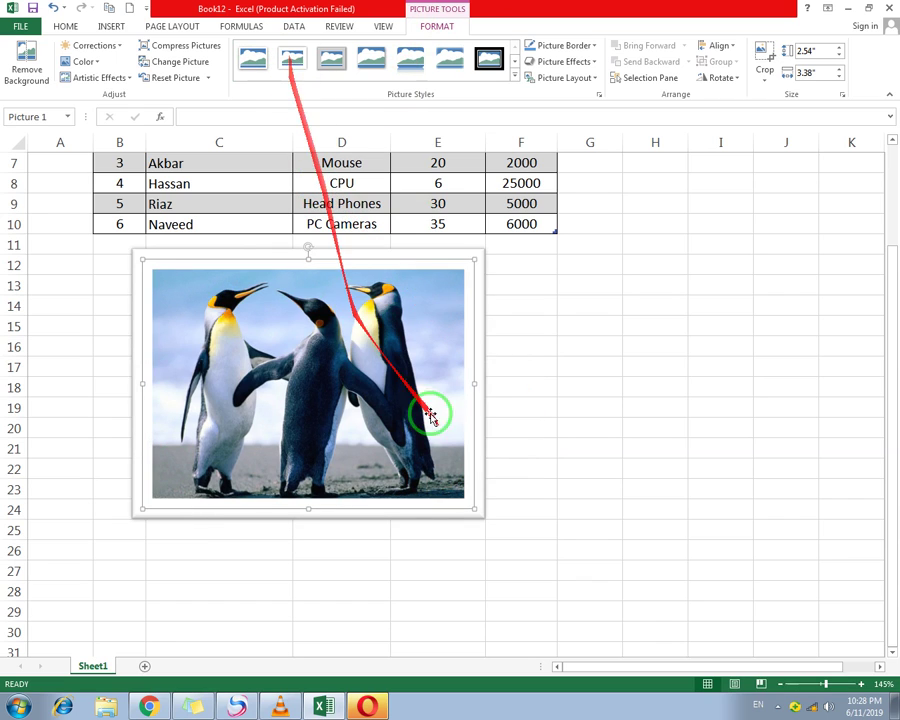
left_click(337, 64)
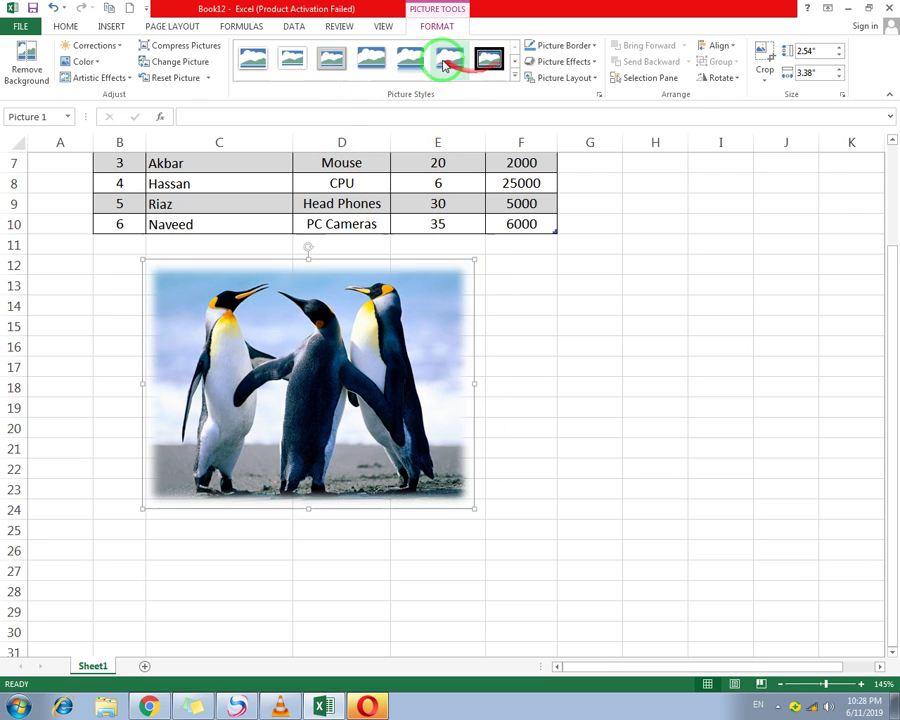
Apply the tilted perspective picture style with rounded, beveled corners to the penguin picture
left_click(516, 77)
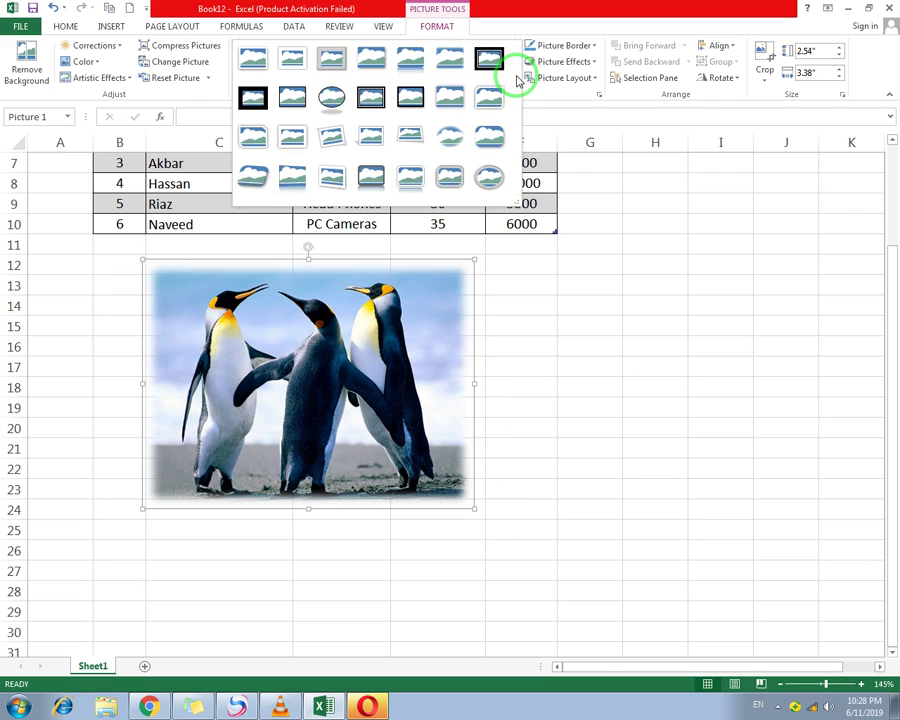
left_click(519, 73)
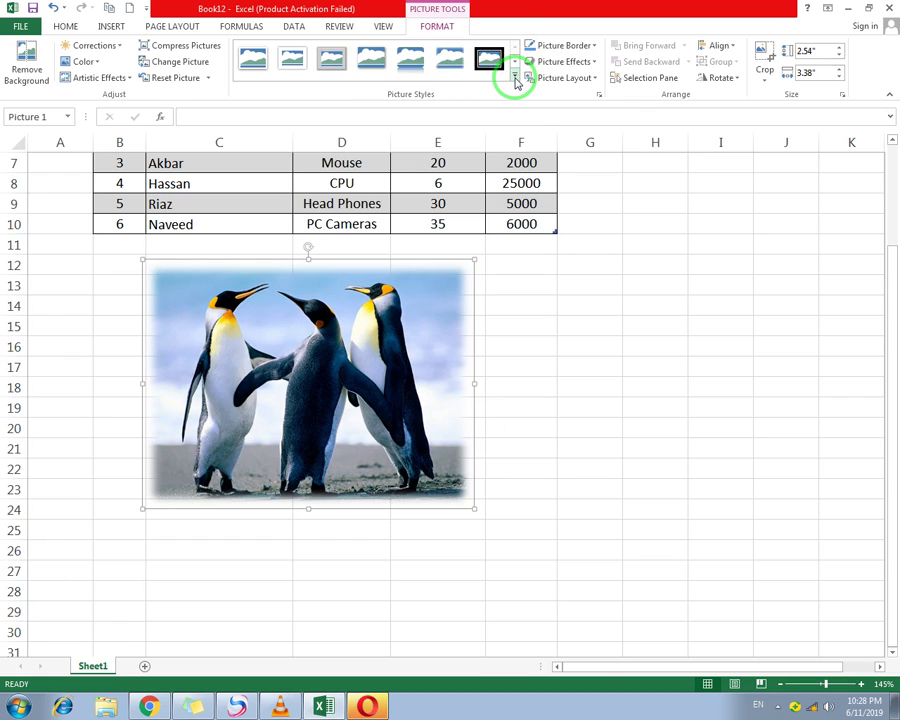
left_click(516, 78)
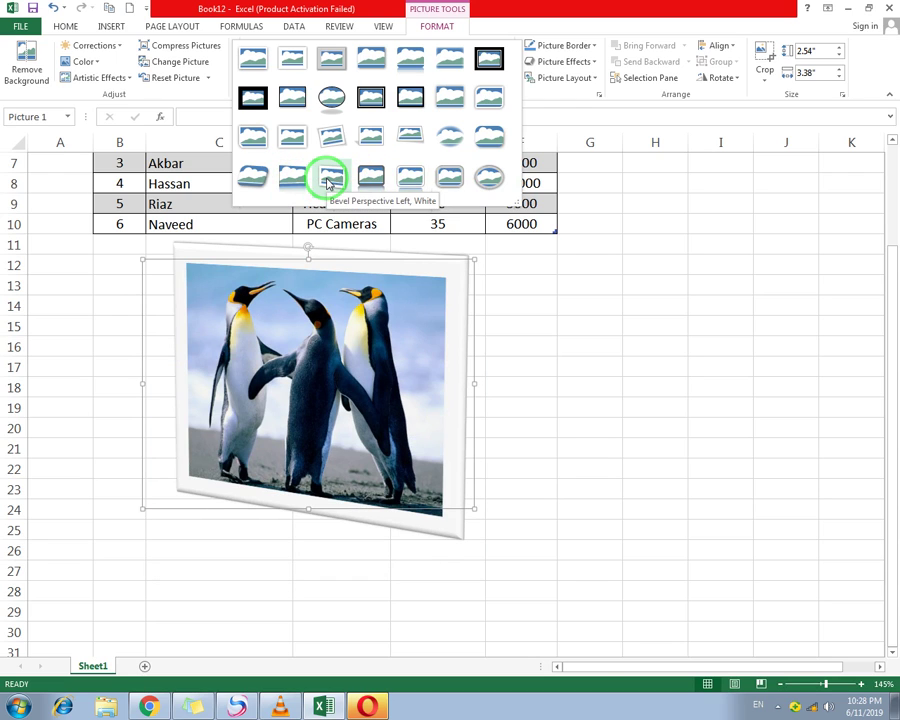
left_click(265, 178)
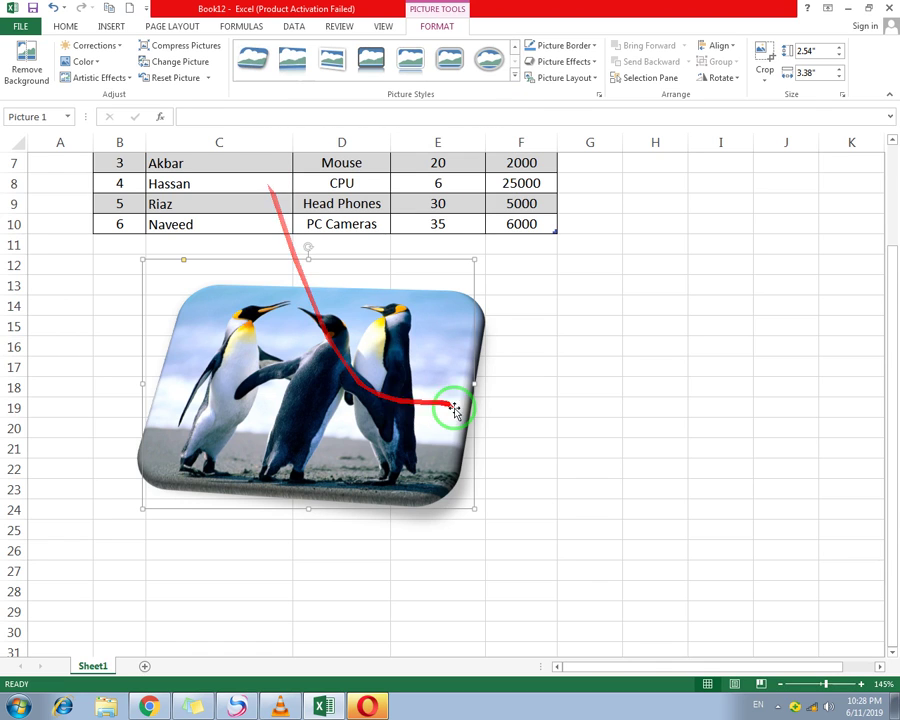
Shift the penguin picture up and left, and try the Reflected Bevel, White and Reflected Bevel, Black picture styles on it
left_click_drag(340, 352, 376, 357)
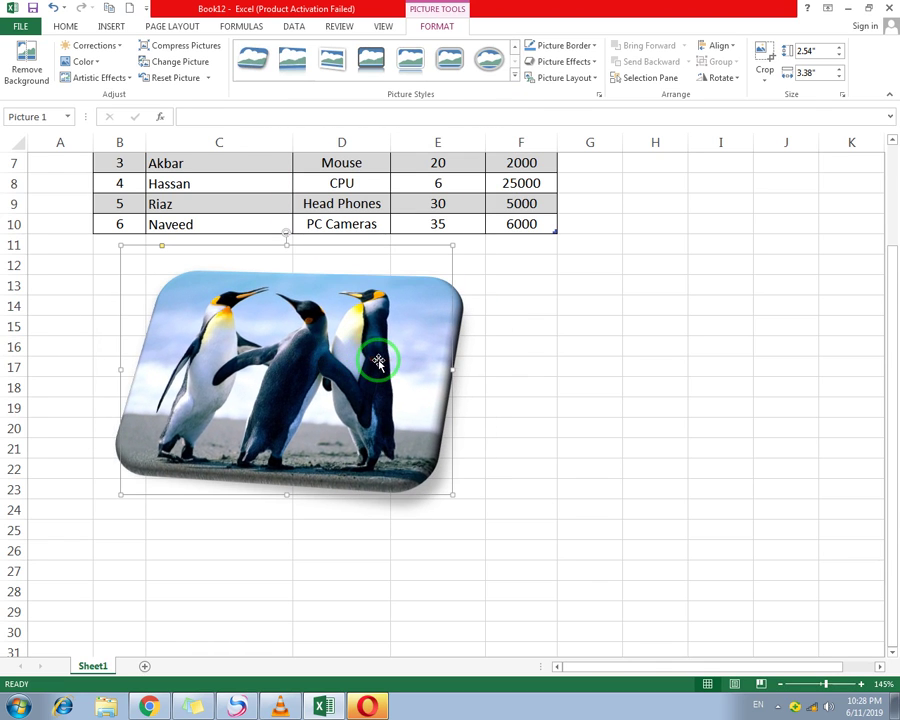
left_click(516, 78)
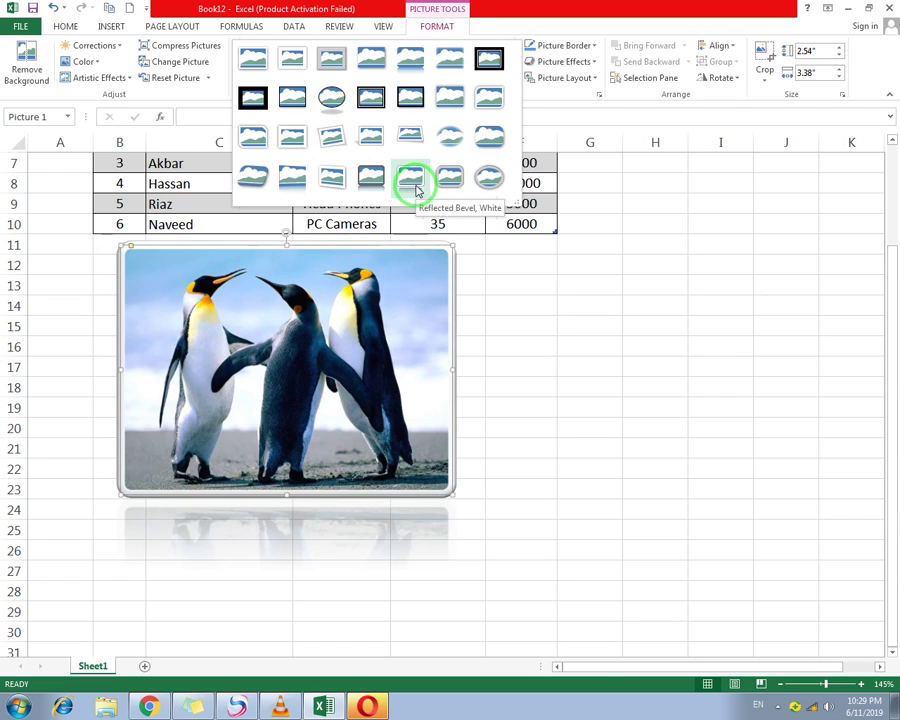
left_click(416, 190)
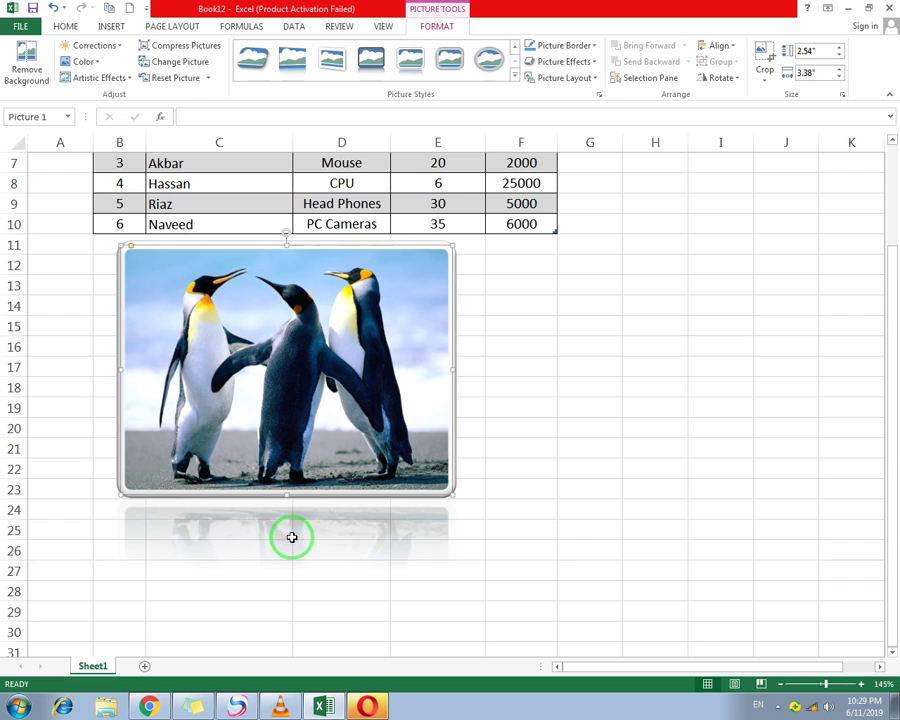
left_click(515, 76)
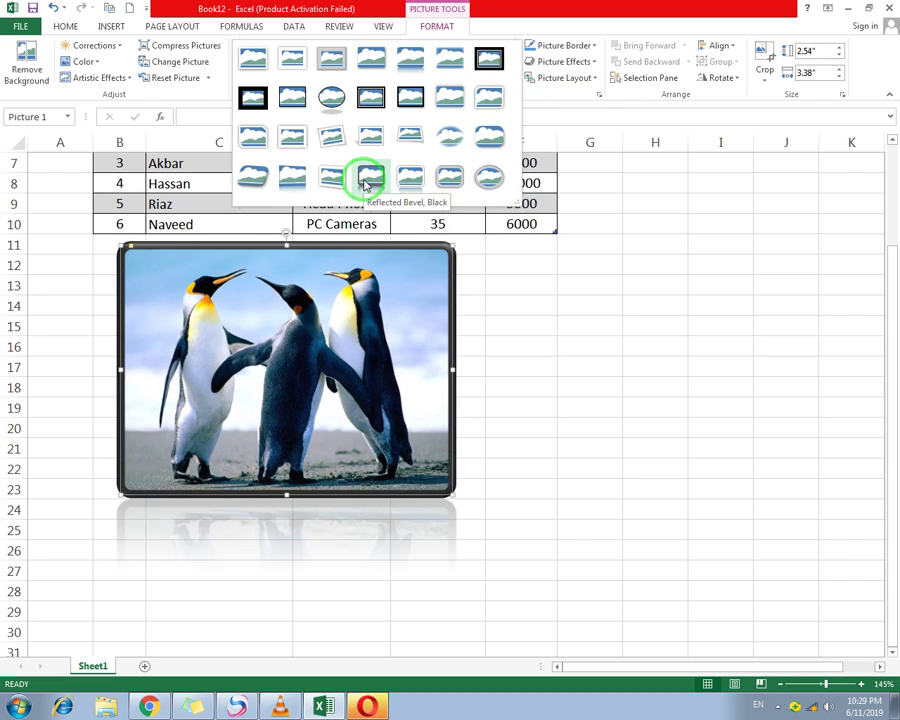
left_click(366, 182)
Apply the white-framed picture style with snipped diagonal corners to the penguin picture and move it slightly down
left_click(515, 76)
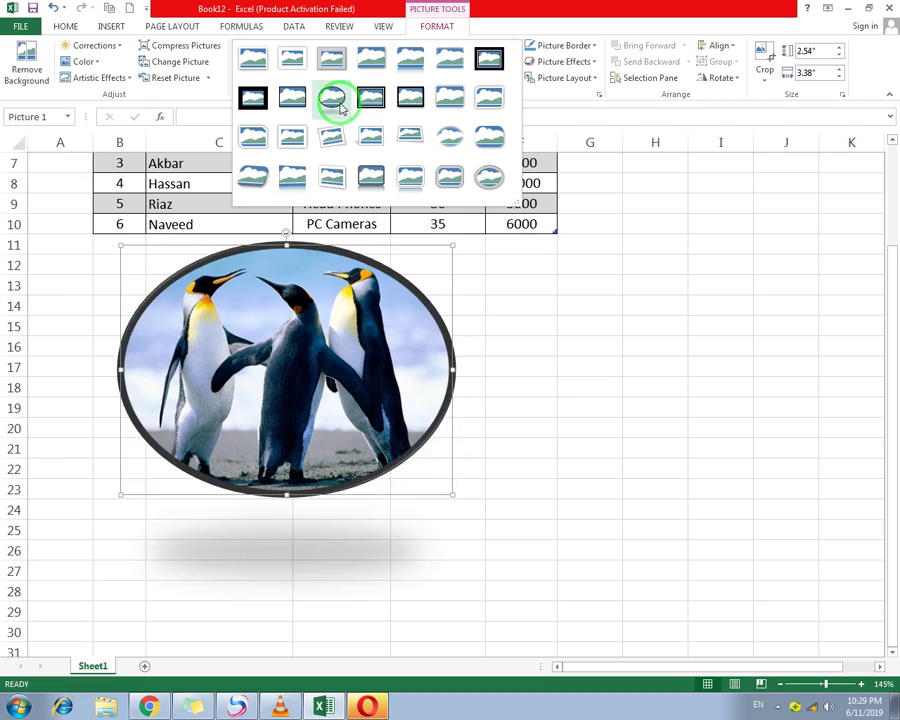
left_click(254, 148)
left_click_drag(330, 426, 330, 463)
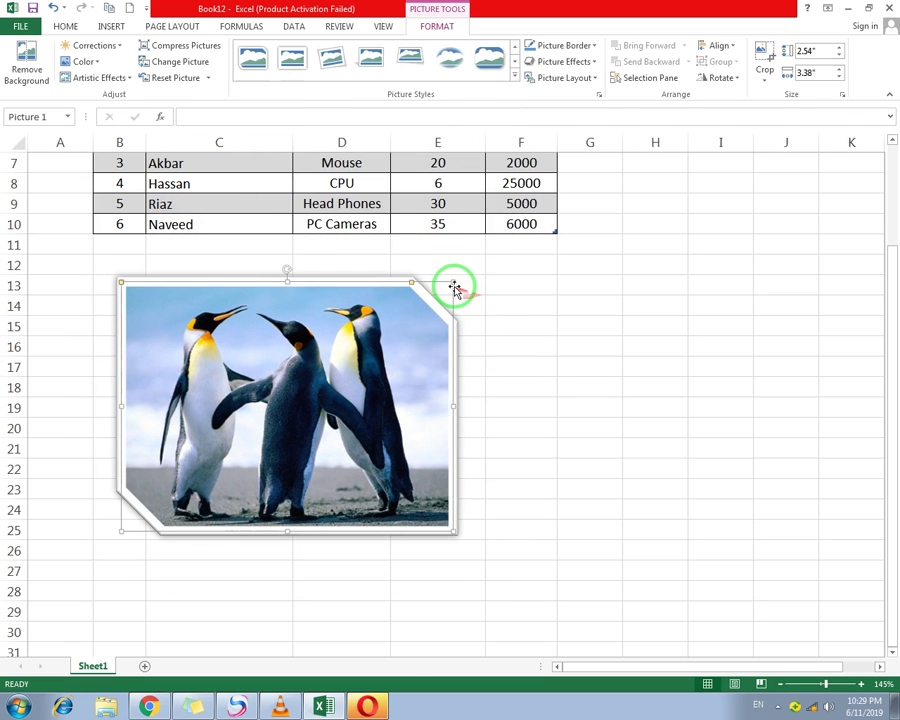
Shrink the penguin picture proportionally to about 2.19" by 2.92" and reposition it below the table
left_click_drag(453, 283, 390, 315)
left_click_drag(281, 440, 332, 396)
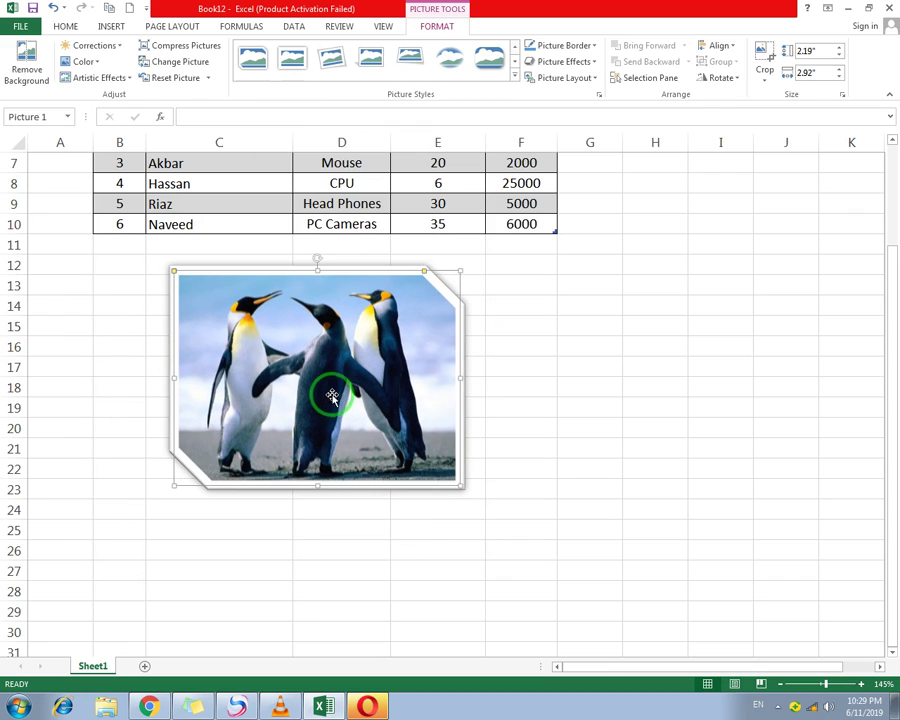
left_click(515, 70)
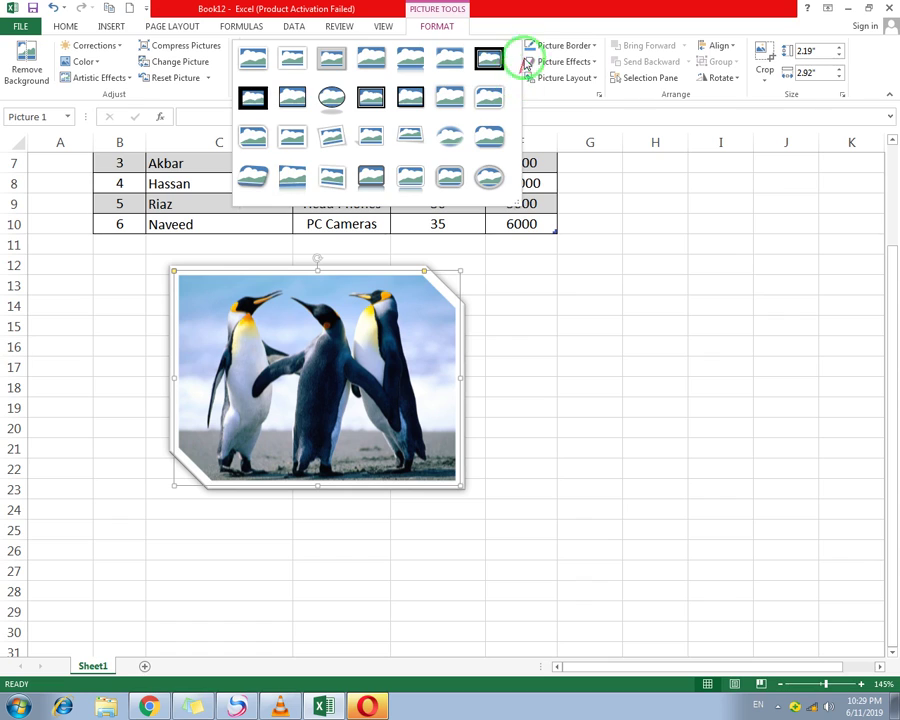
left_click(523, 33)
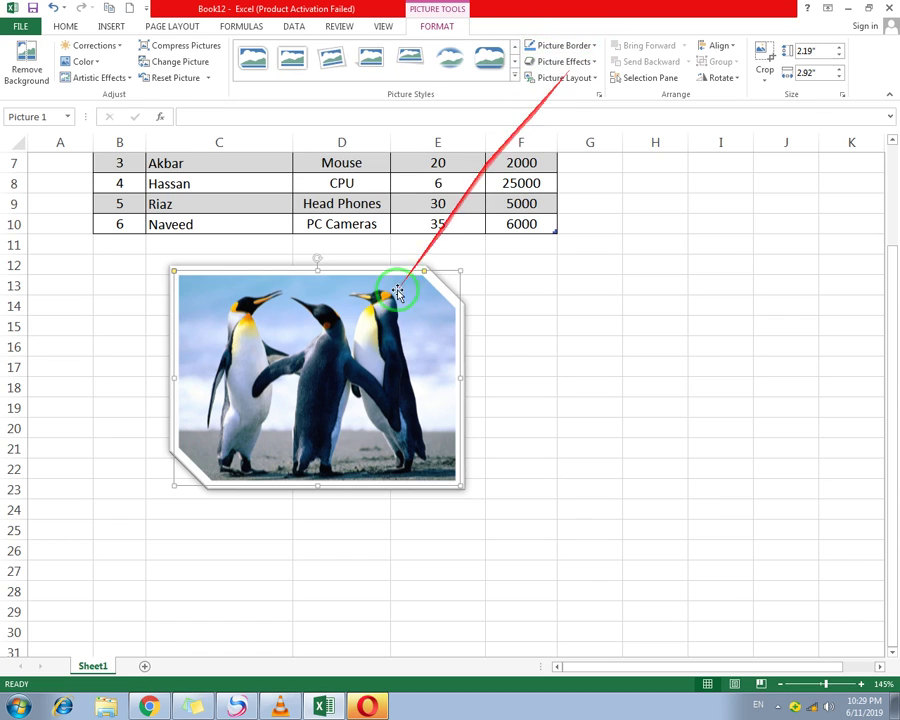
left_click_drag(362, 325, 354, 340)
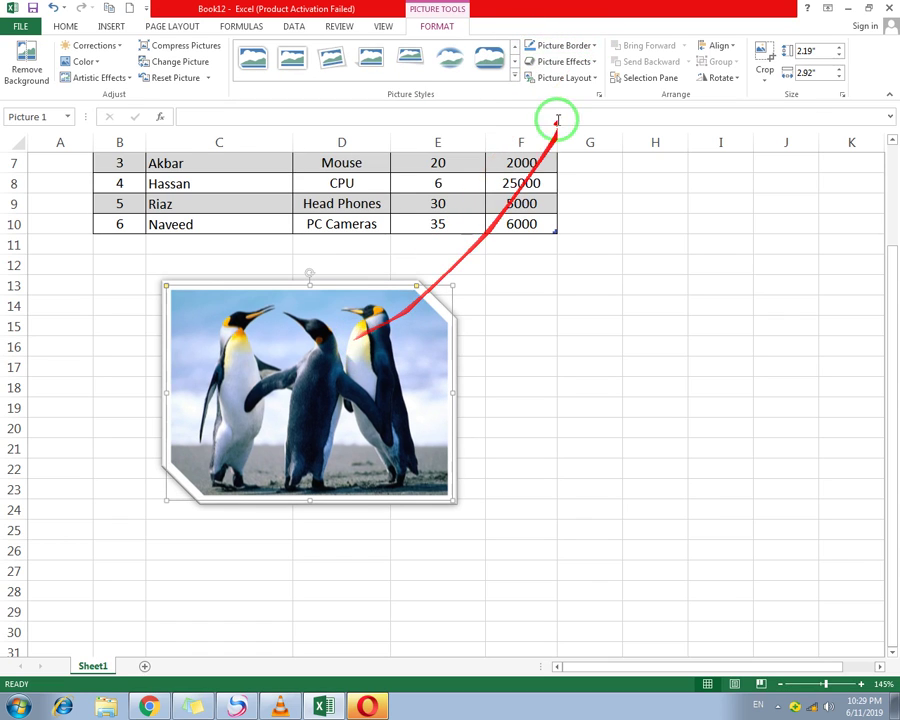
Set the penguin picture's border color to the standard red
left_click(595, 46)
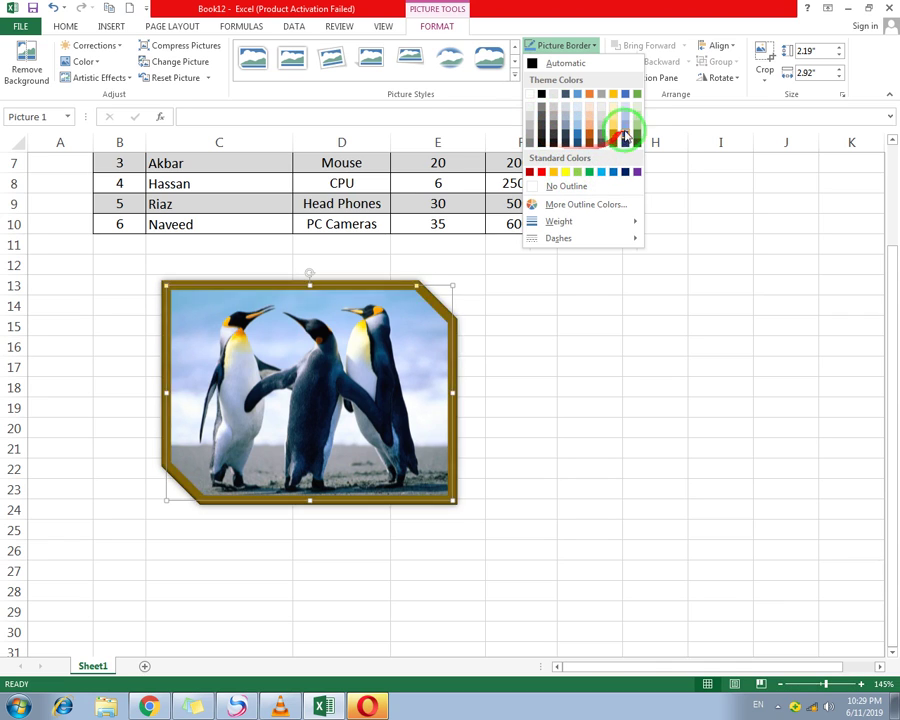
left_click(583, 46)
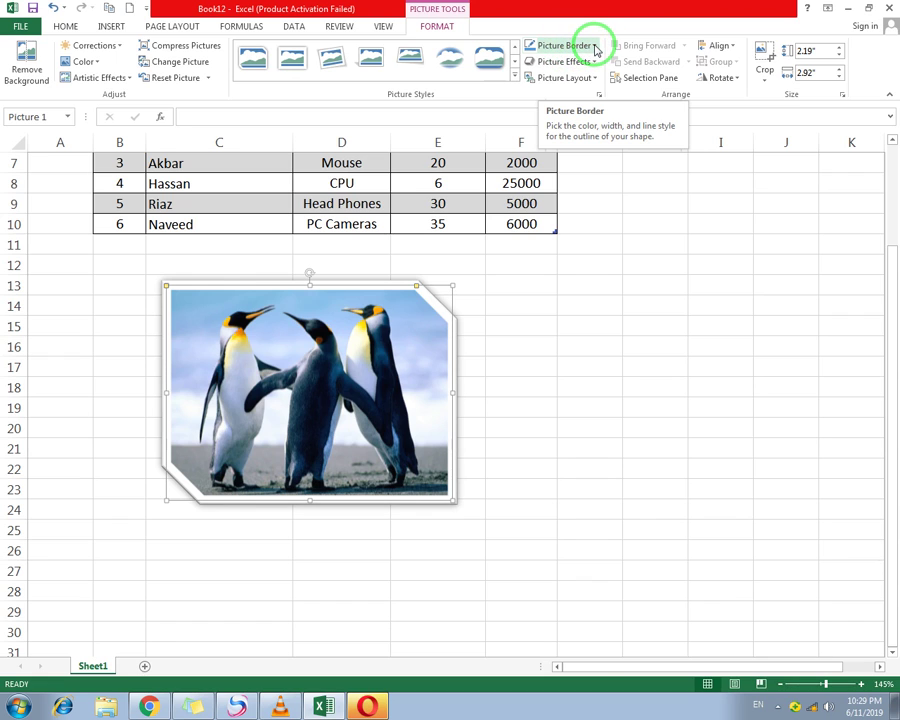
left_click(595, 47)
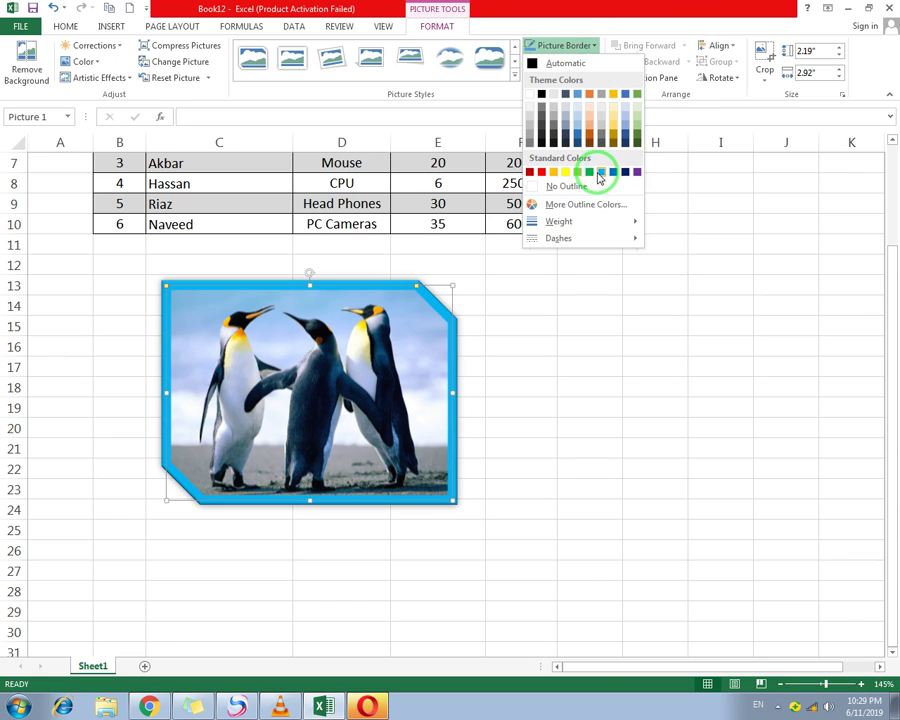
left_click(541, 172)
left_click(593, 45)
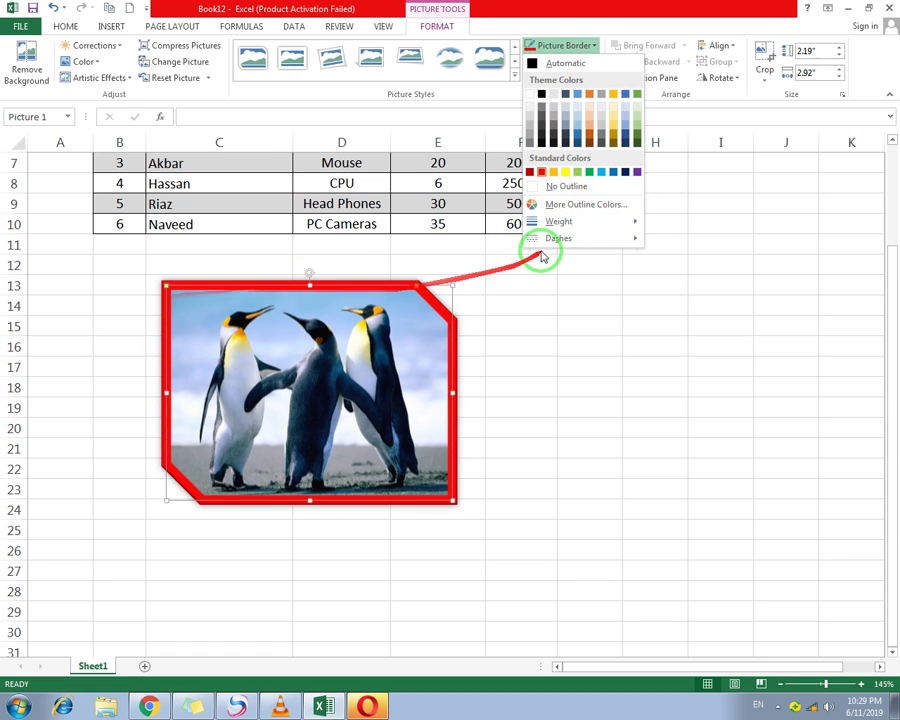
left_click(566, 43)
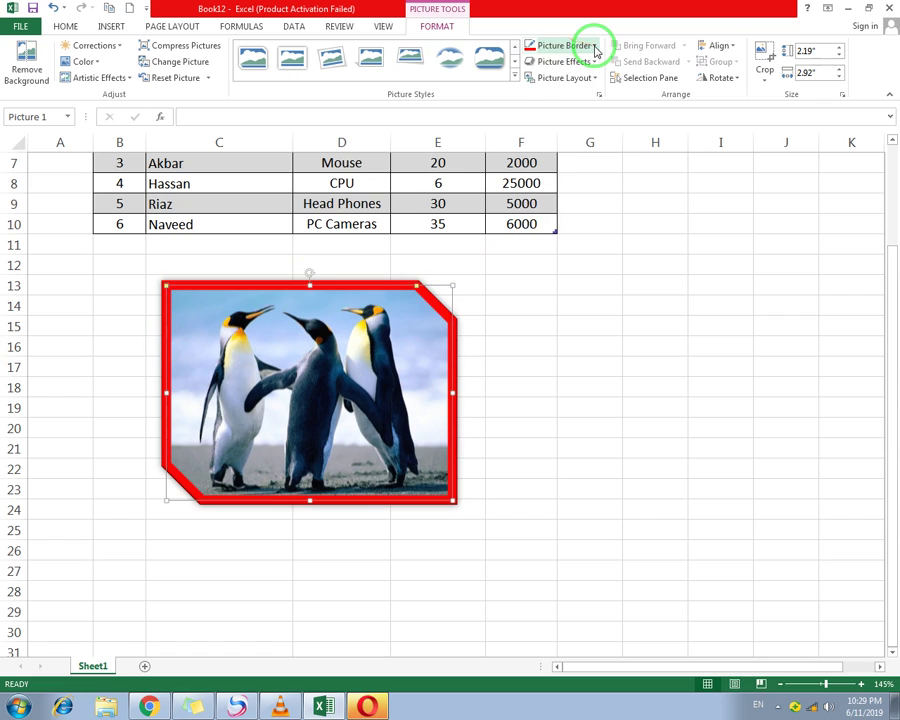
Try to give the red picture border a dash-dot line style
left_click(594, 47)
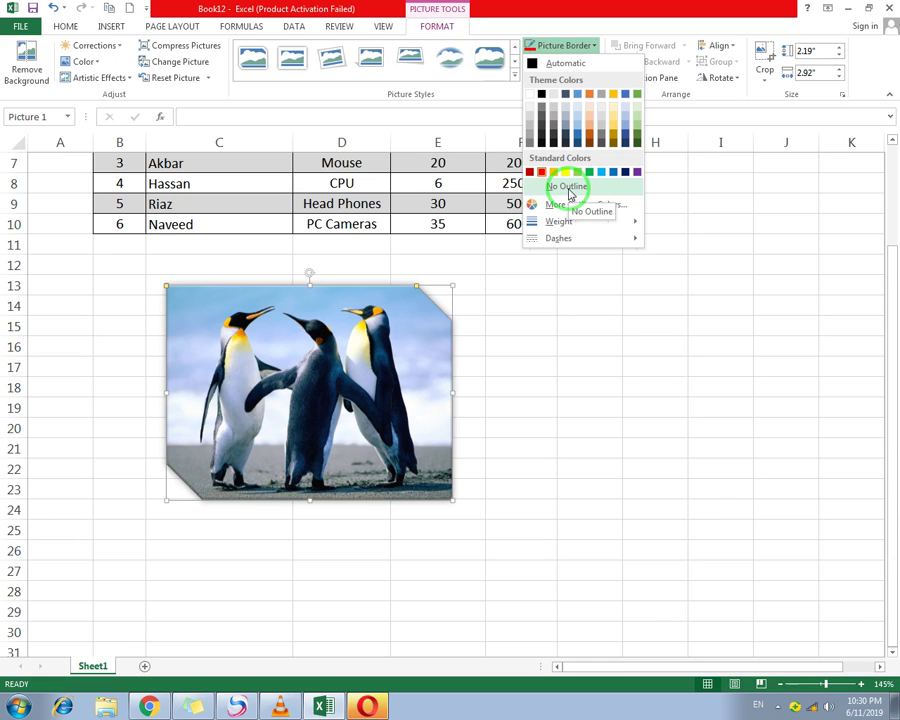
mouse_move(560, 231)
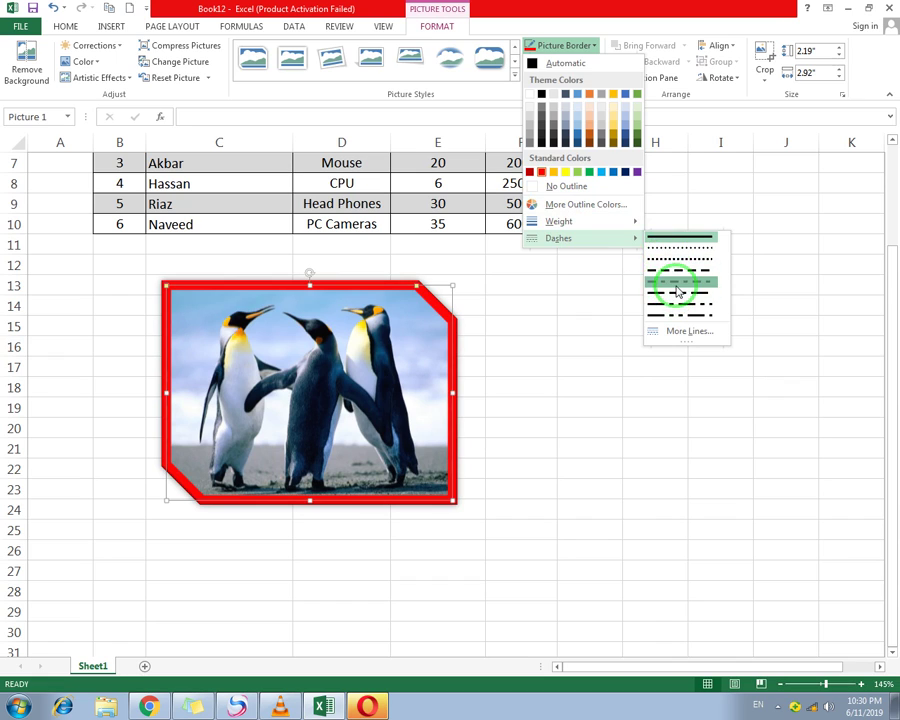
left_click(677, 285)
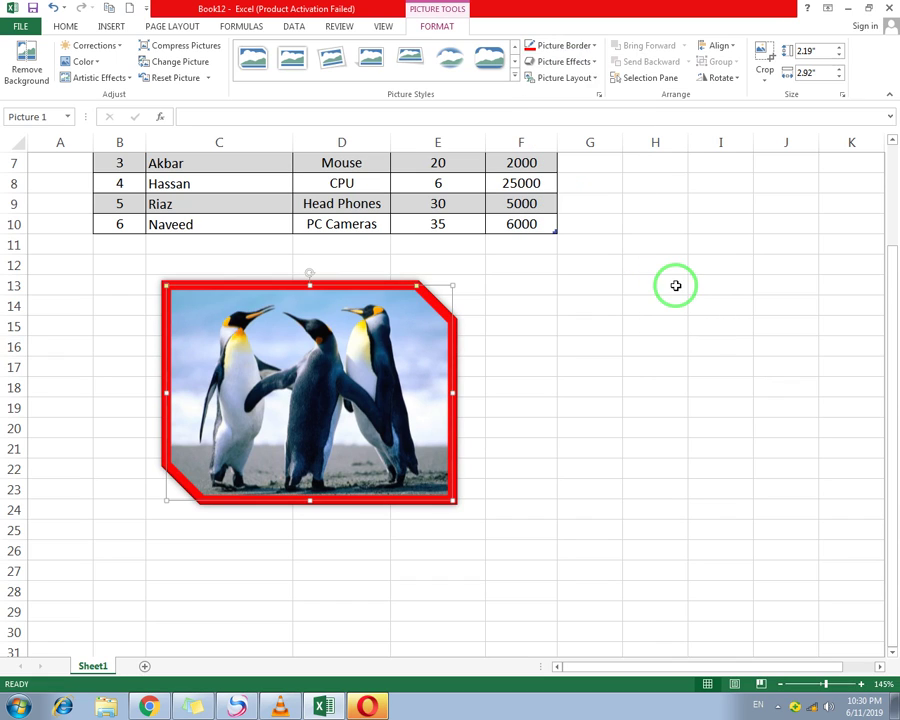
left_click(592, 64)
left_click(601, 34)
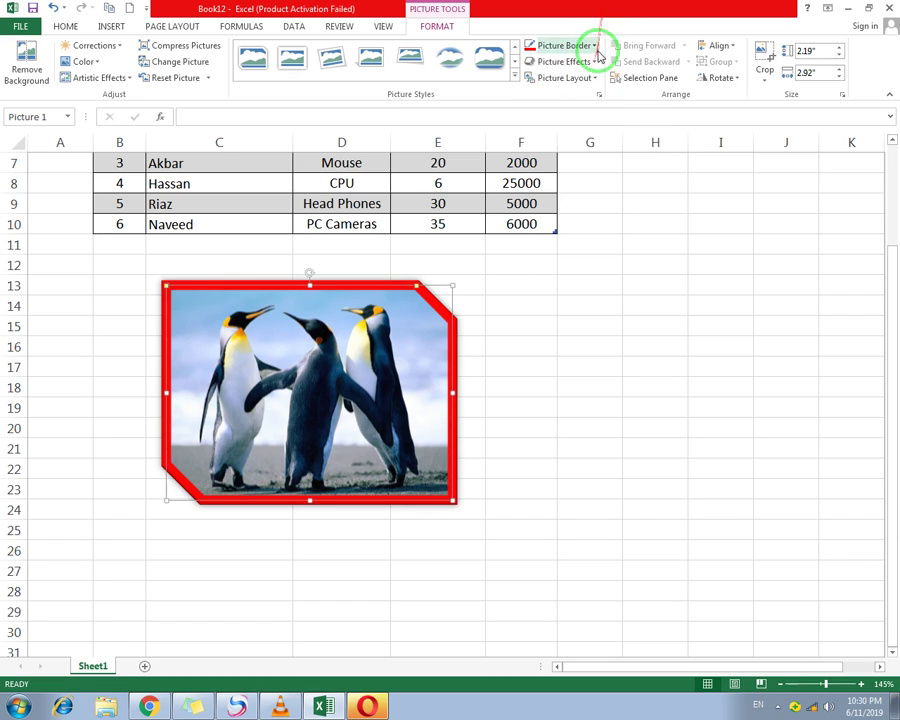
Open the detailed line settings for the picture border and set its width to 8 pt
left_click(590, 78)
left_click(589, 24)
left_click(586, 48)
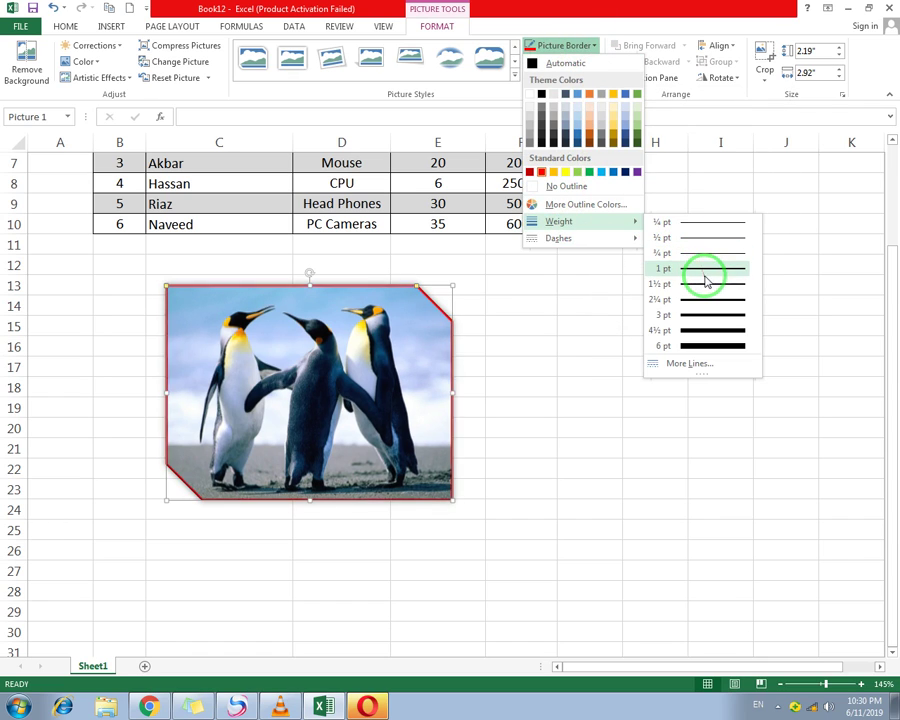
left_click(618, 352)
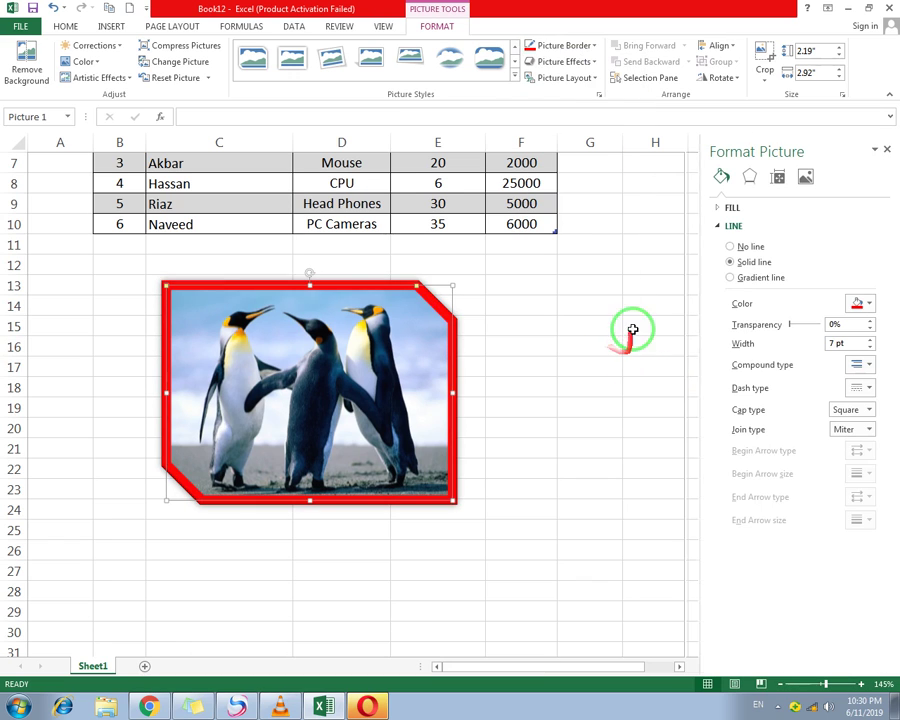
mouse_move(791, 327)
left_mouse_down()
mouse_move(816, 324)
mouse_move(786, 327)
mouse_move(818, 328)
mouse_move(829, 339)
mouse_move(790, 343)
left_mouse_up()
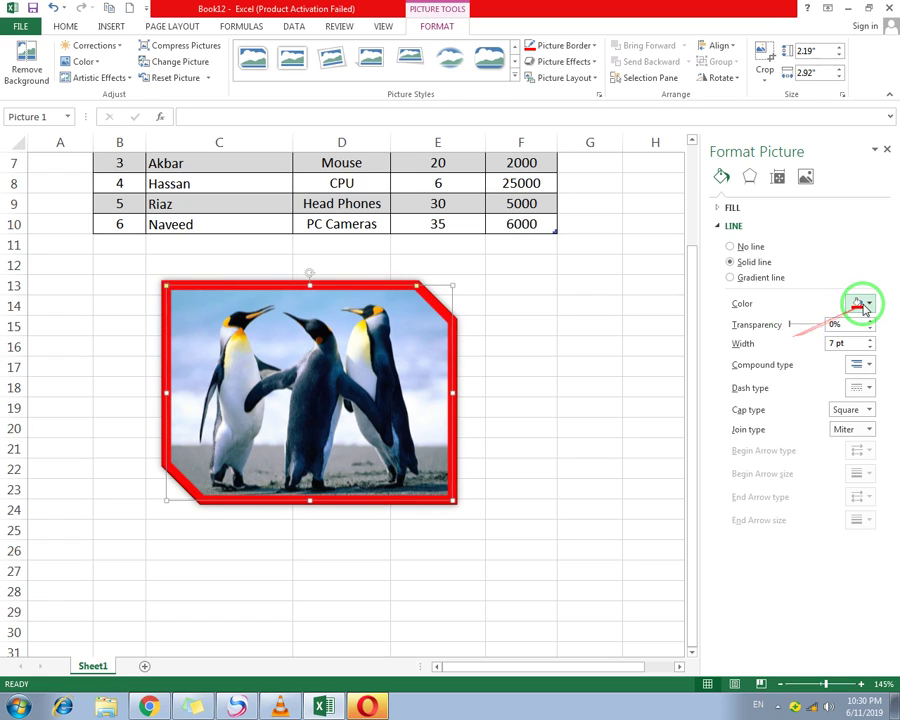
left_click_drag(864, 307, 803, 364)
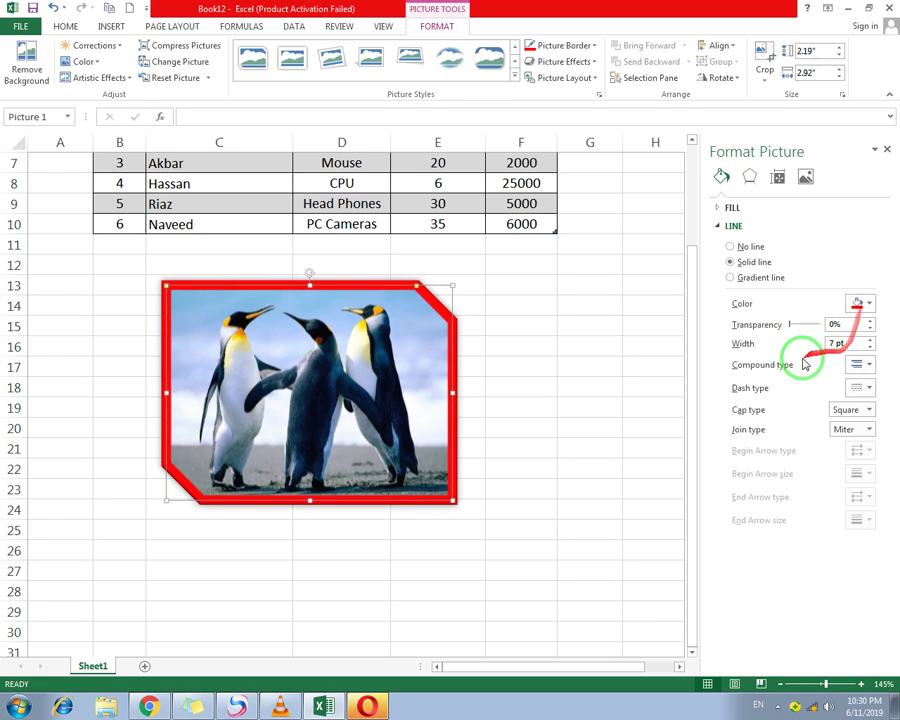
left_click(871, 340)
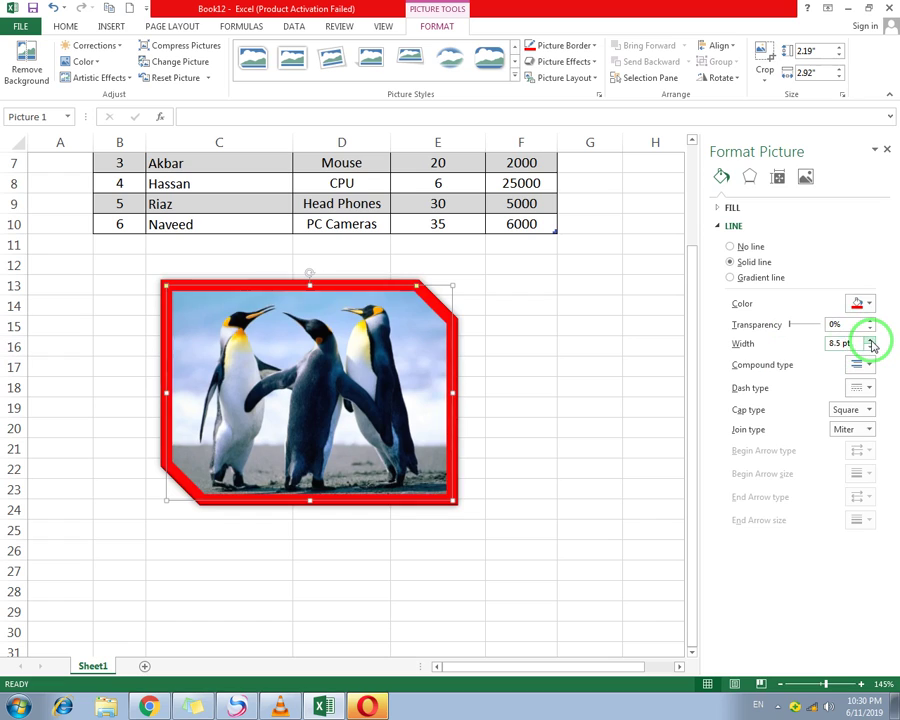
left_click(870, 349)
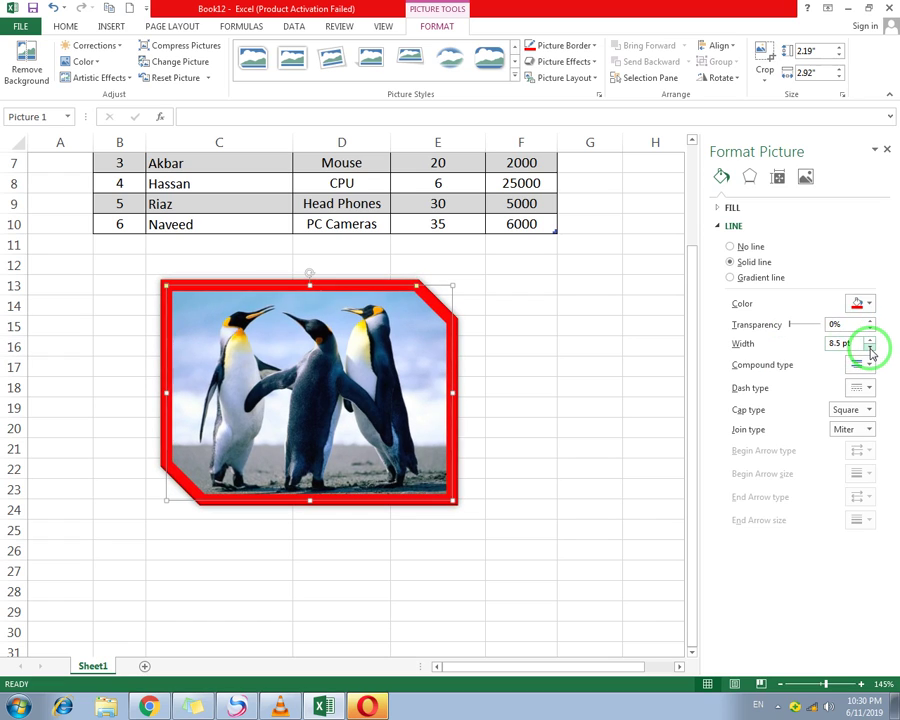
Set the picture border's cap type to Round, view the join type options, and close the Format Picture settings
left_click(869, 365)
left_click(876, 397)
left_click(870, 369)
left_click(877, 412)
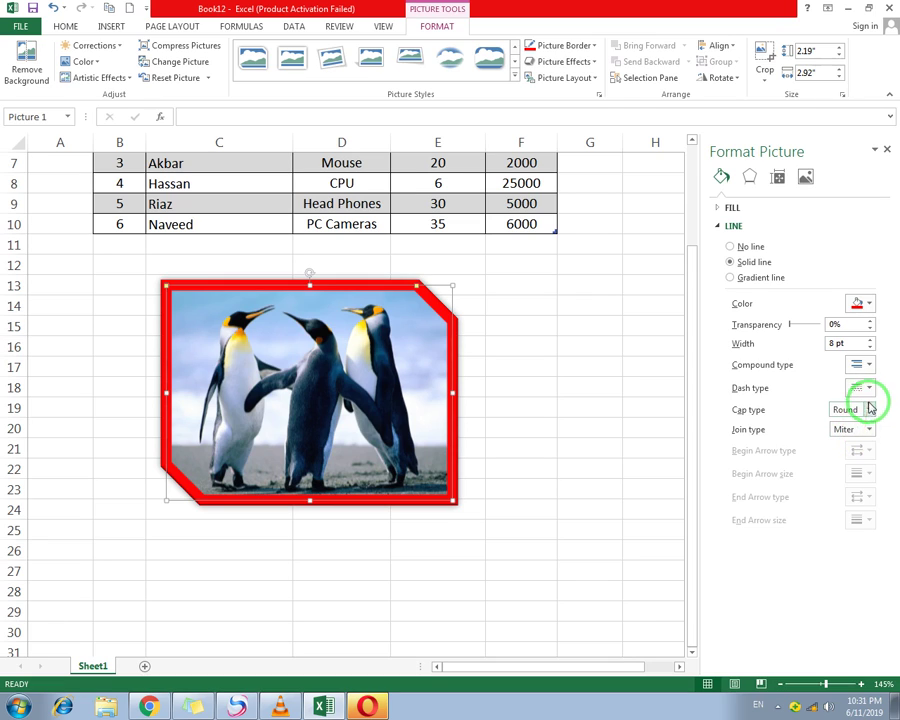
left_click(869, 430)
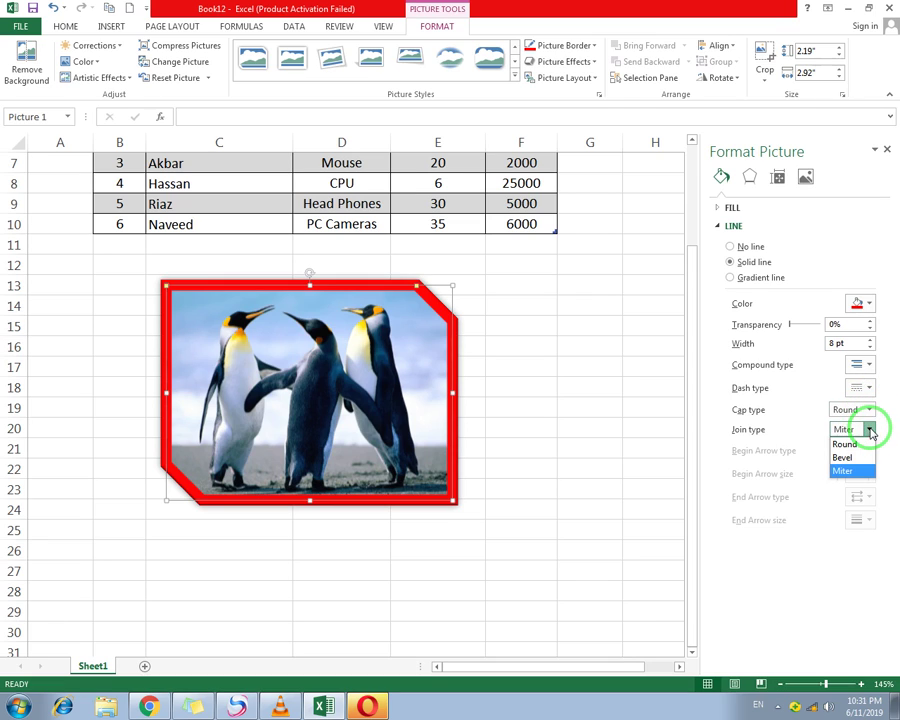
left_click(887, 150)
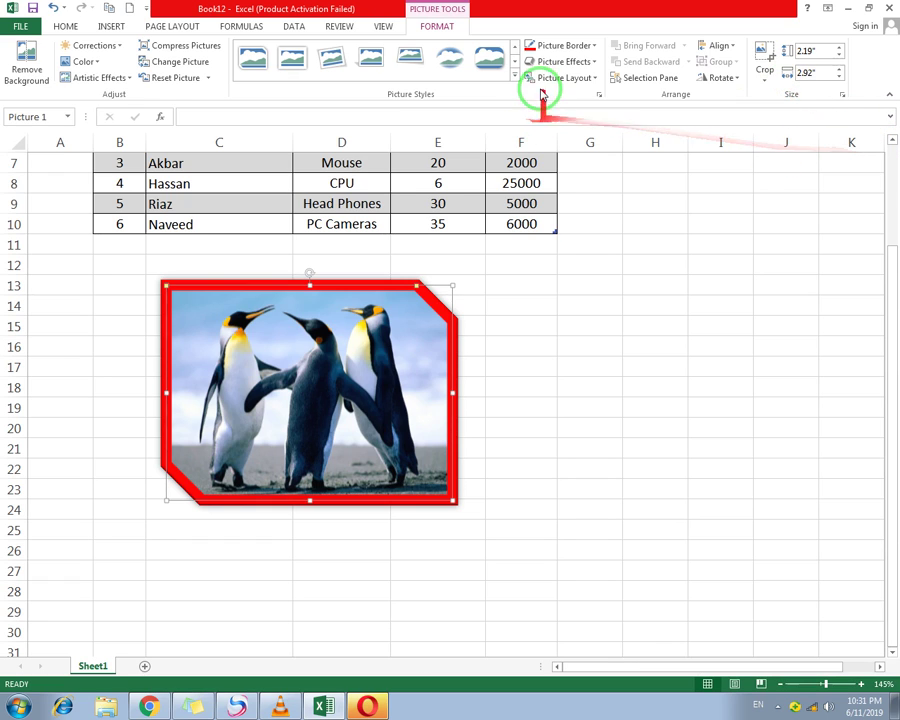
left_click(575, 47)
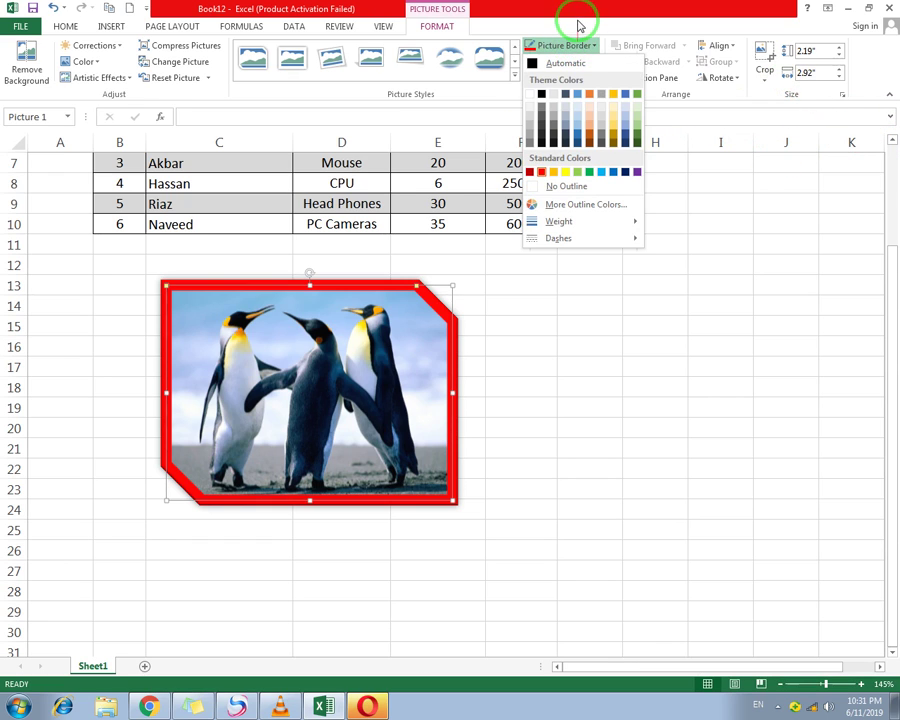
left_click(578, 25)
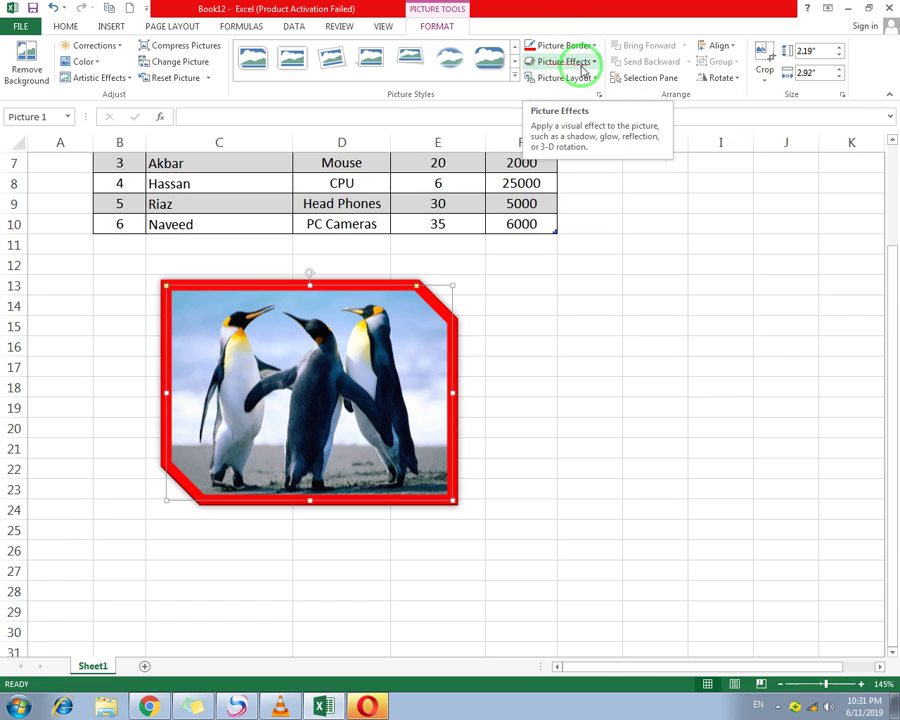
left_click(592, 64)
left_click(583, 62)
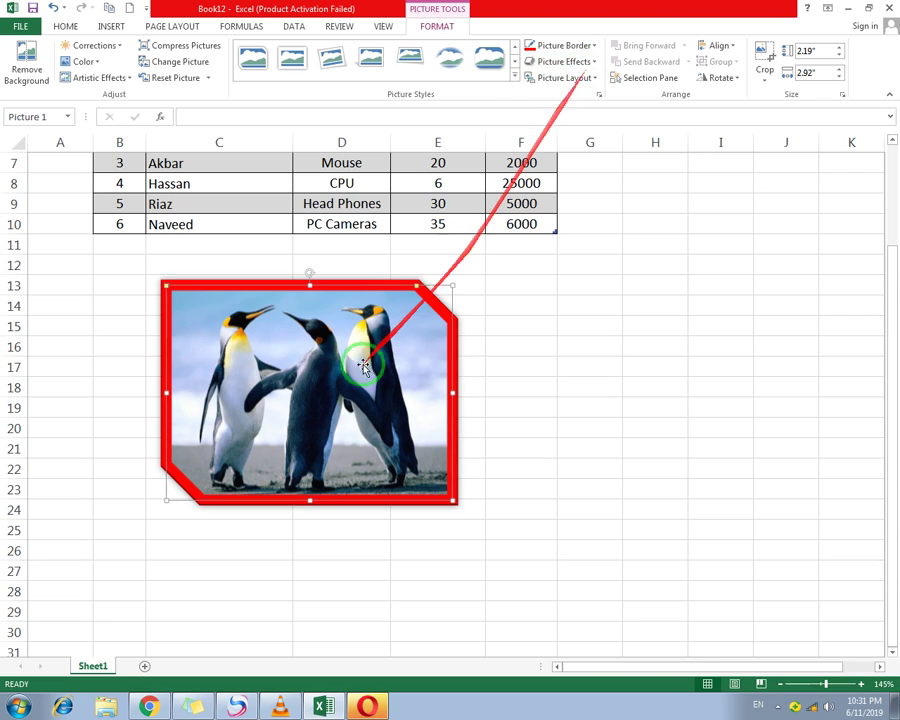
Move the penguin picture slightly left and up, and apply the Preset 5 picture effect to it
left_click_drag(348, 367, 315, 362)
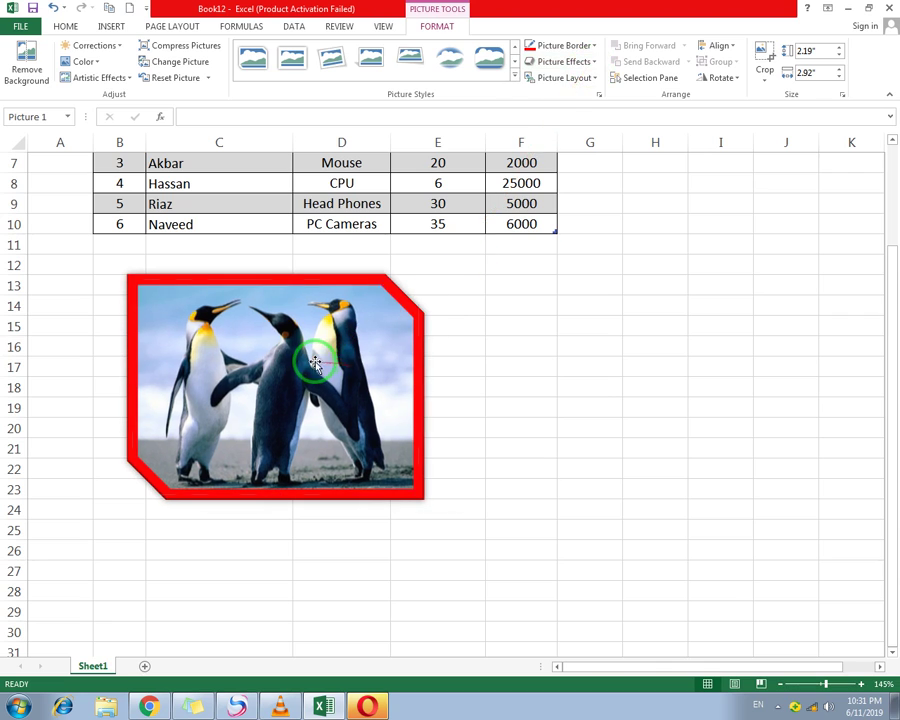
left_click(595, 66)
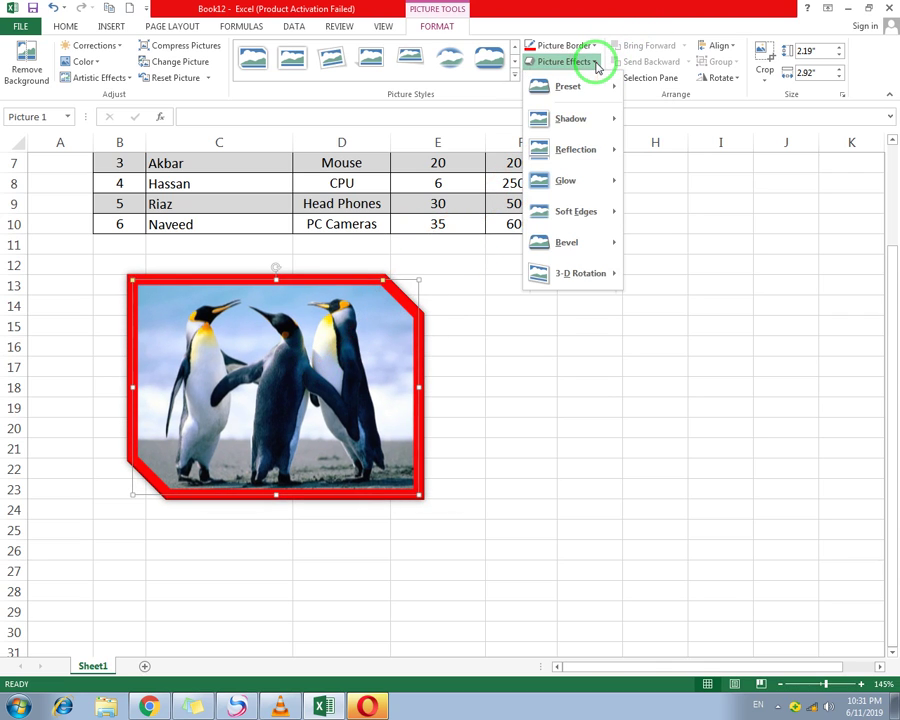
mouse_move(584, 89)
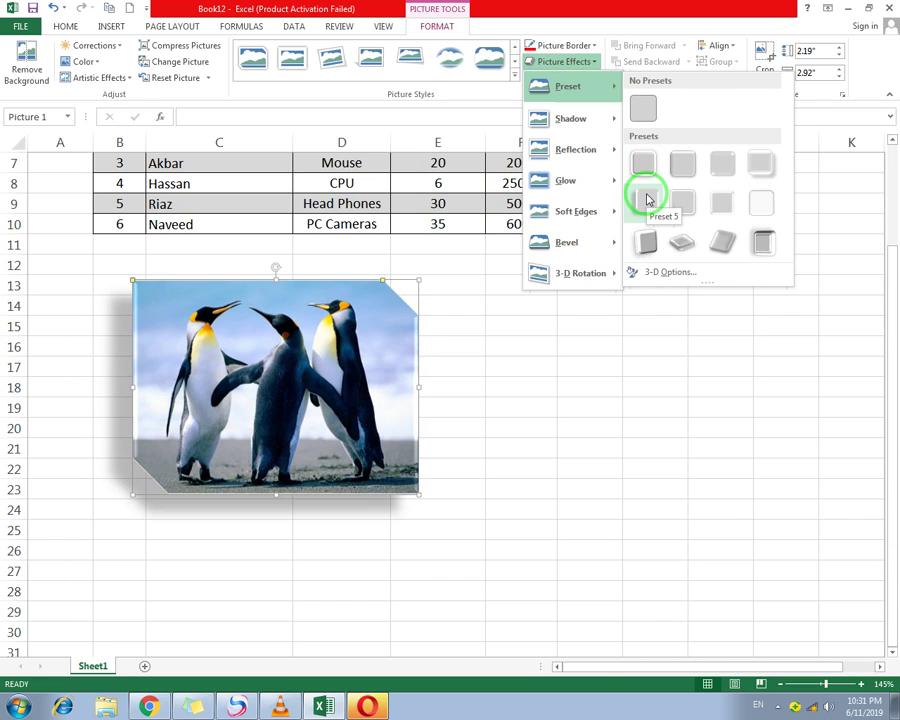
left_click(645, 197)
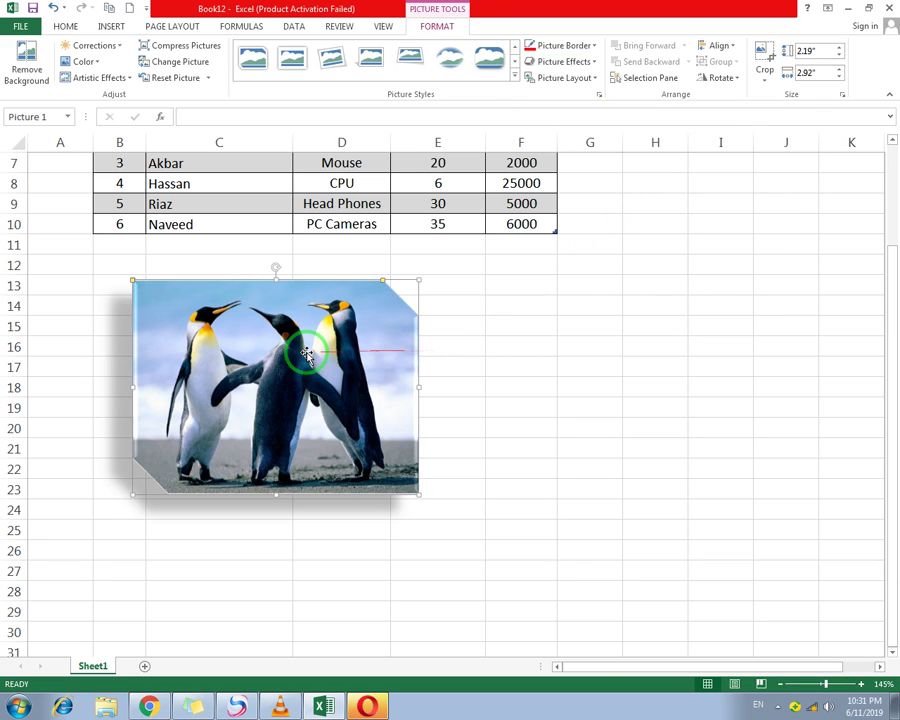
Reposition the penguin picture in the empty area below the sales table, under columns C to E
scroll(249, 360, "up", 1)
scroll(249, 360, "up", 1)
left_click_drag(372, 415, 449, 263)
left_click_drag(329, 315, 330, 410)
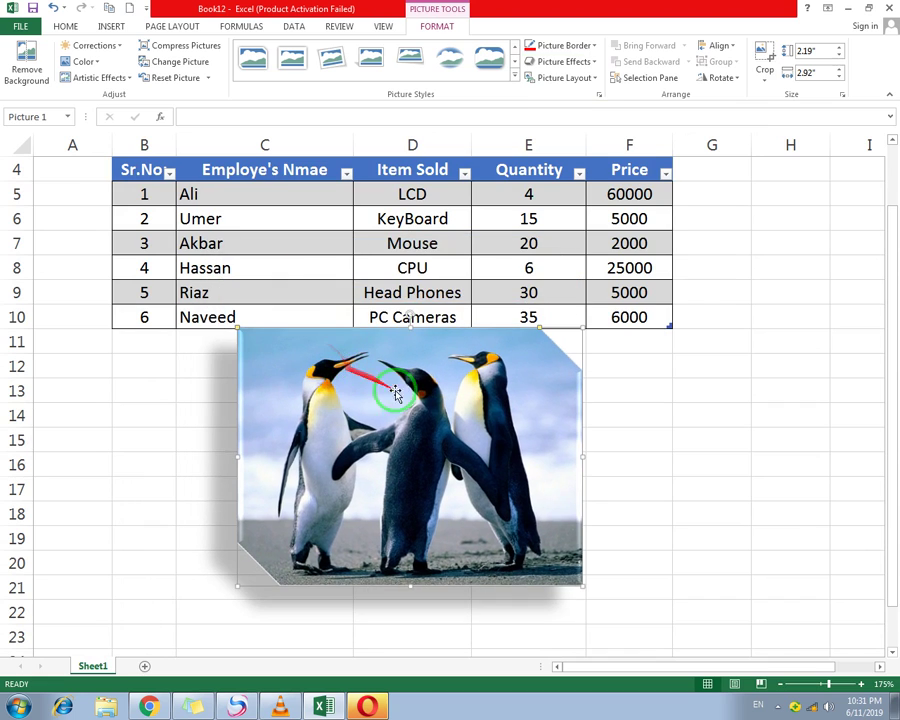
scroll(427, 393, "down", 1)
left_click_drag(396, 374, 374, 414)
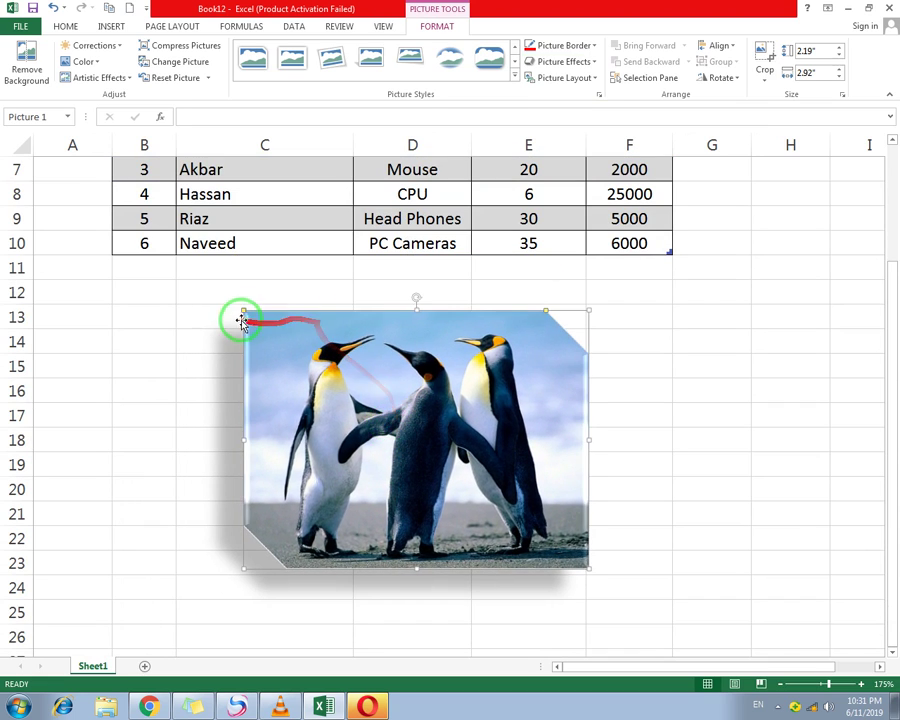
Apply the last preset picture effect, the fourth one in the third row, to the penguin picture
left_click(590, 78)
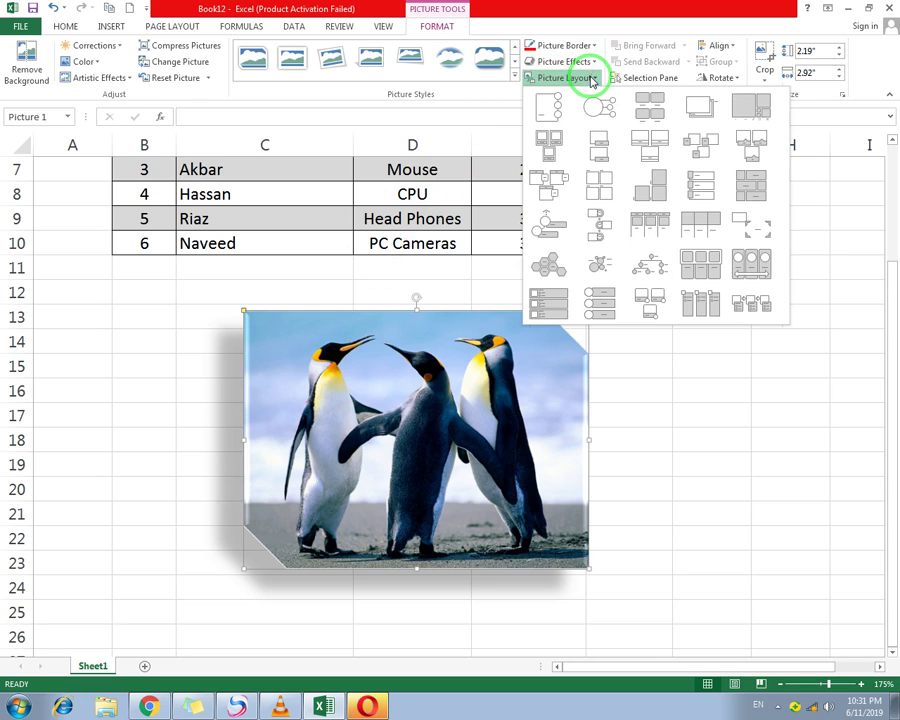
left_click(590, 61)
mouse_move(590, 86)
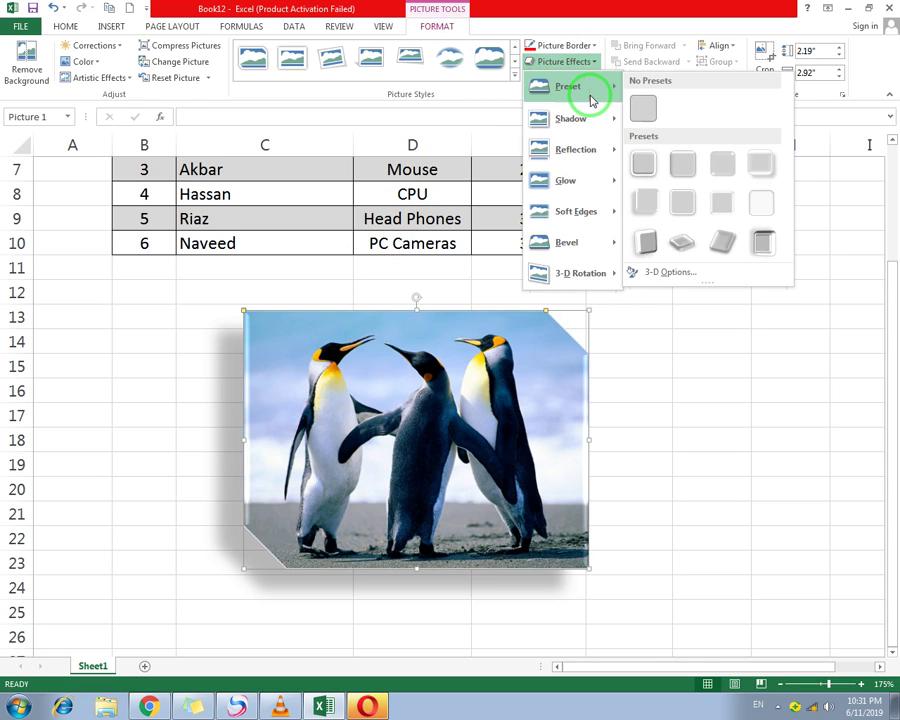
left_click(763, 245)
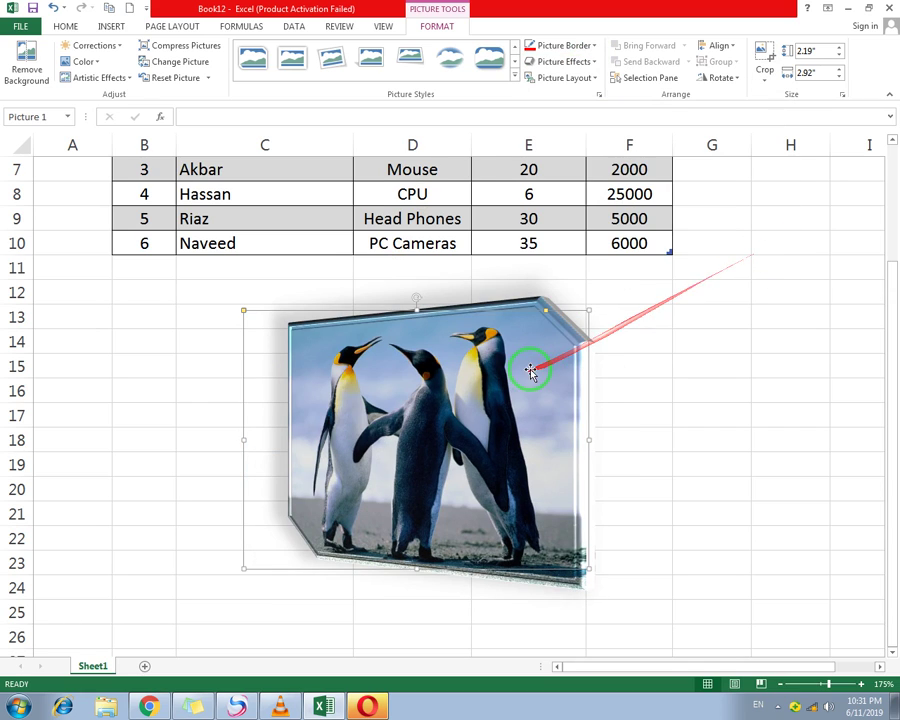
Preview preset and shadow effects, apply the first reflection variation to the penguin picture, and move it up slightly
left_click(596, 63)
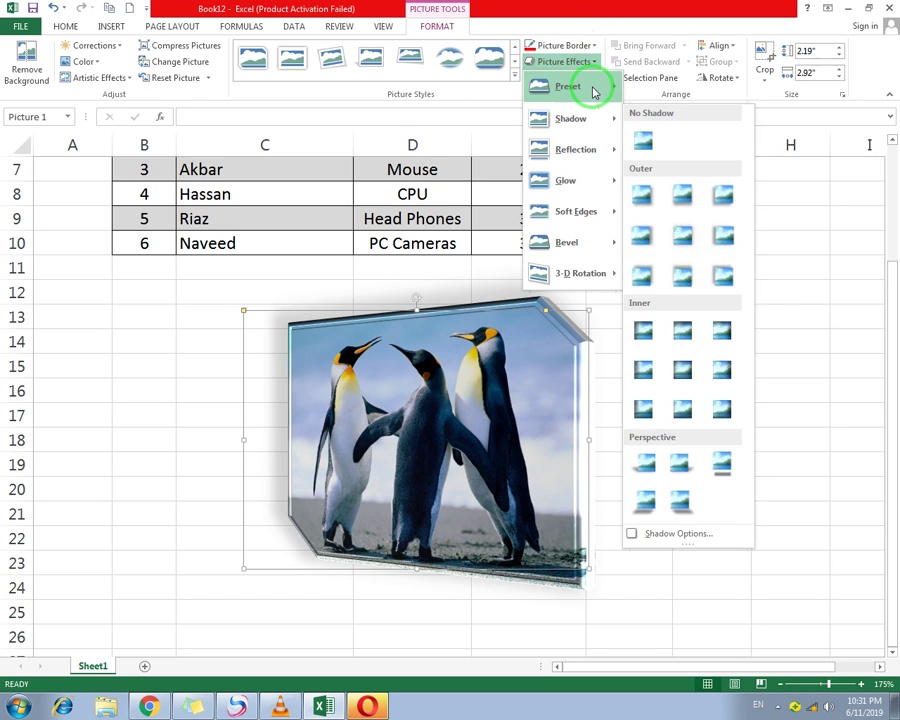
mouse_move(593, 90)
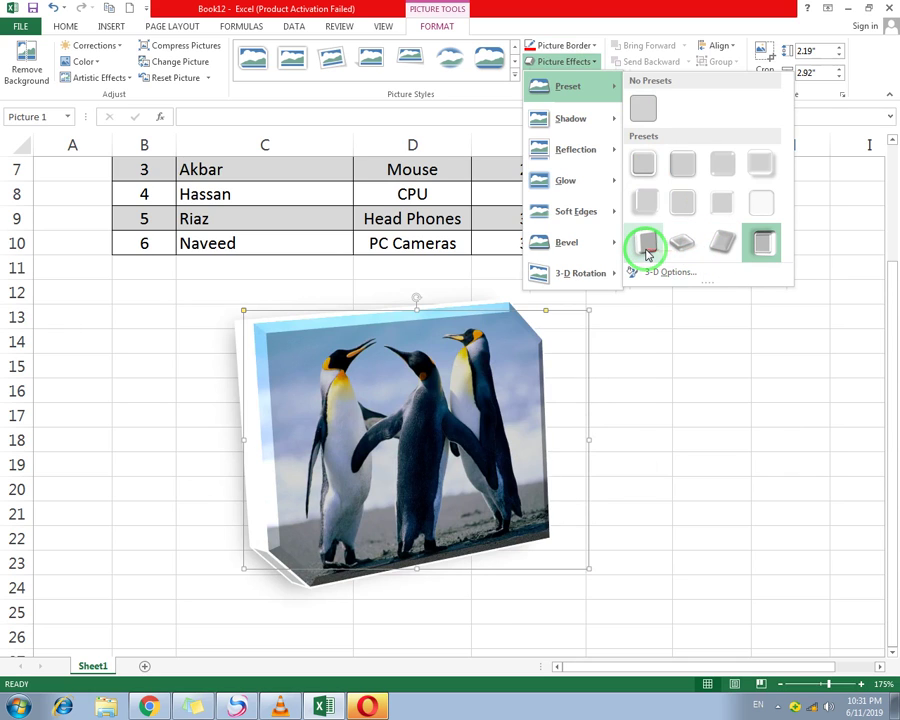
mouse_move(580, 120)
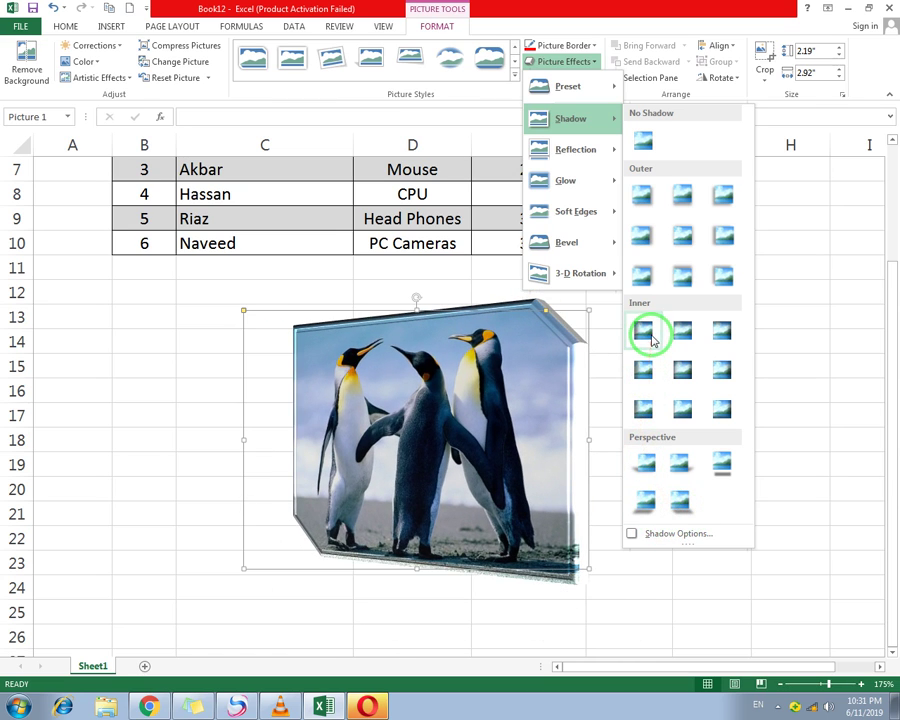
mouse_move(588, 157)
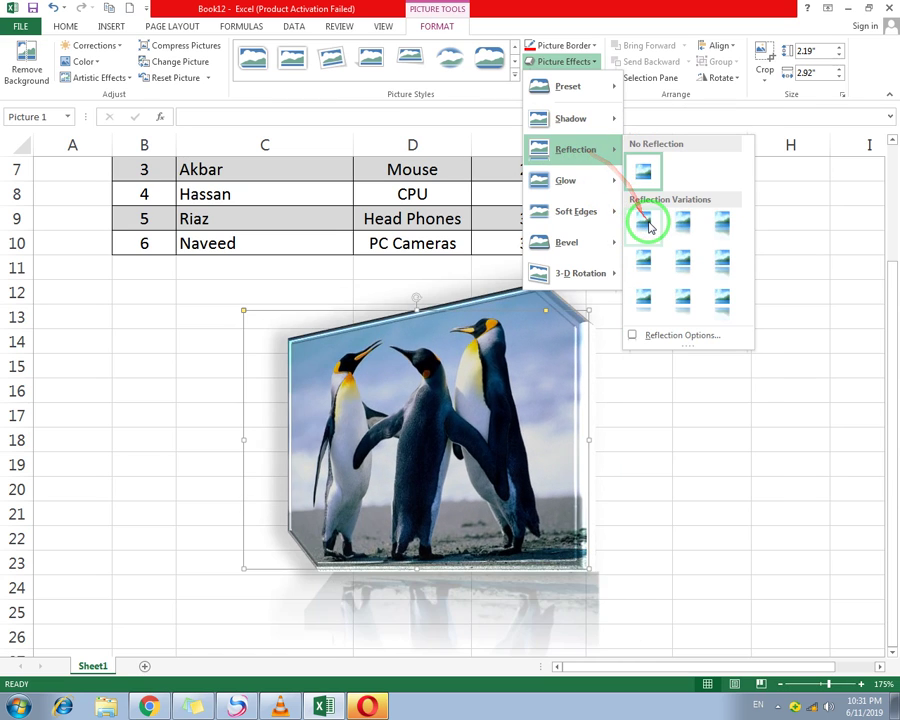
left_click(651, 227)
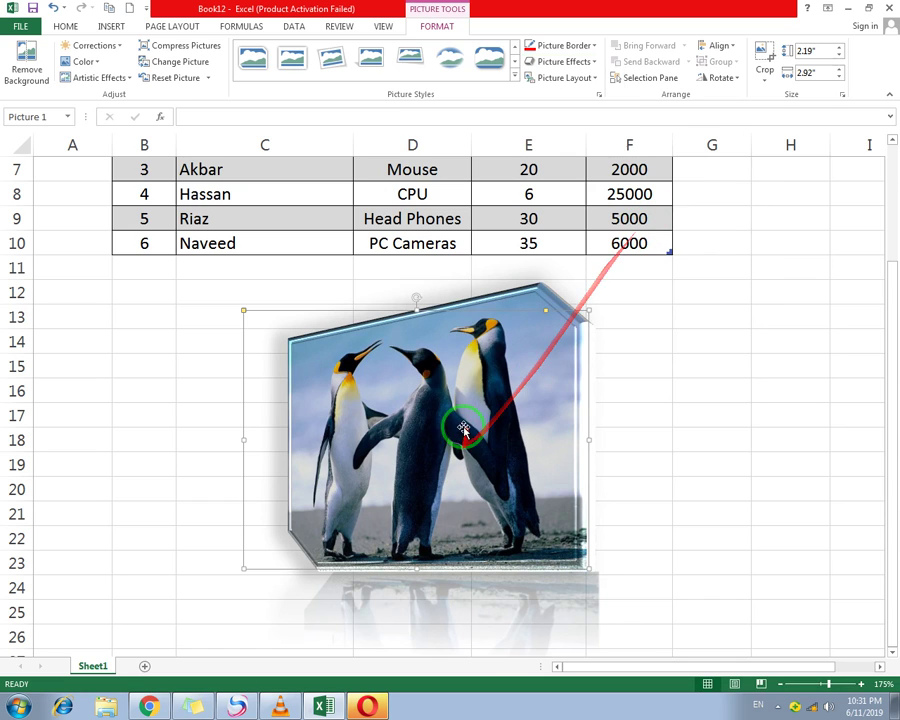
left_click_drag(468, 436, 456, 362)
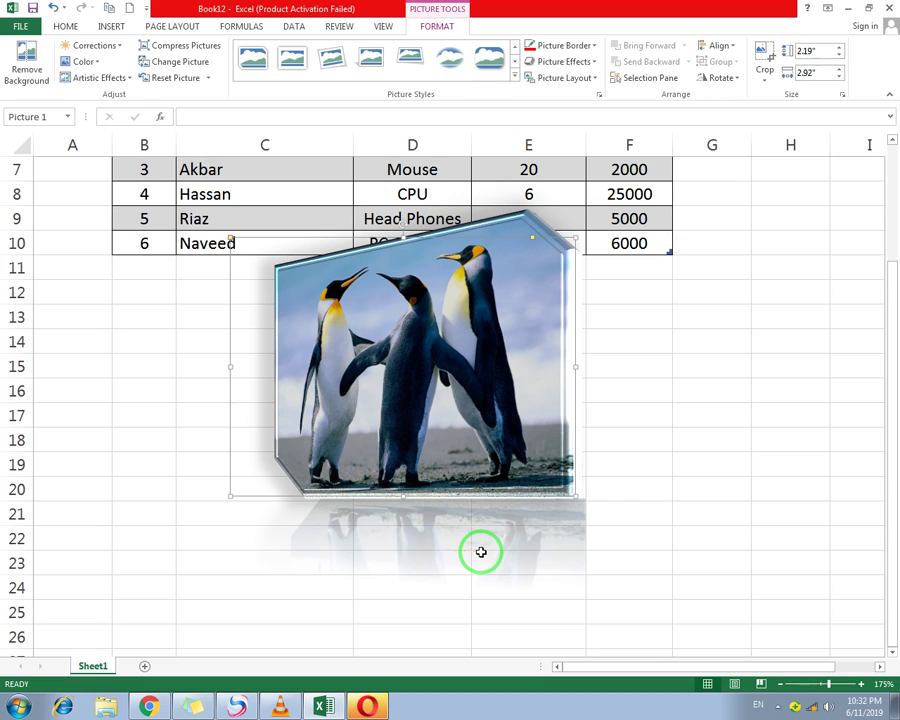
Change the picture's reflection to the third variation in the second row
left_click(593, 63)
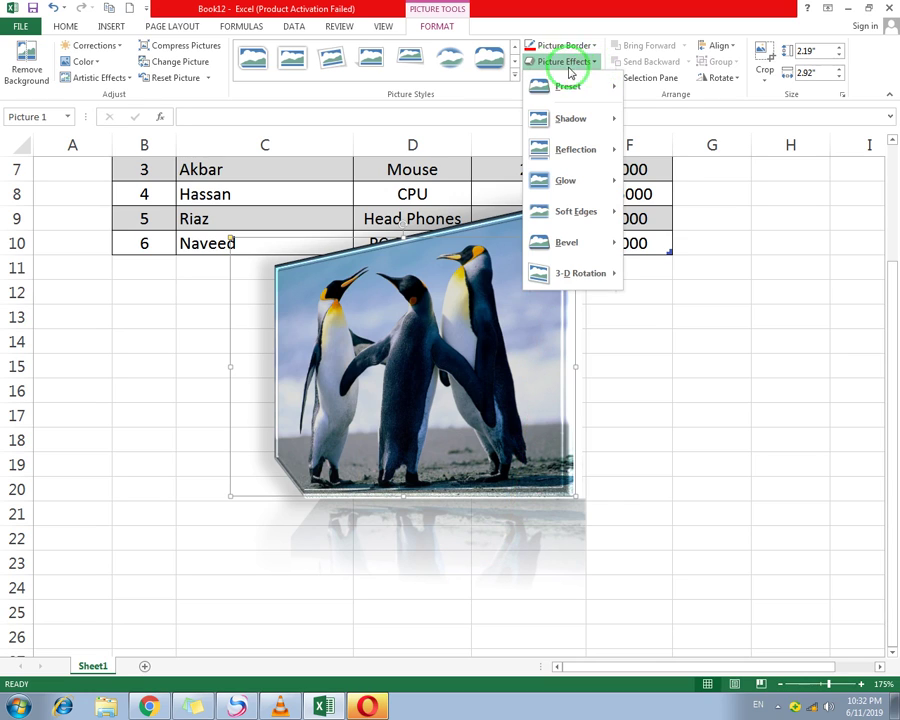
mouse_move(596, 150)
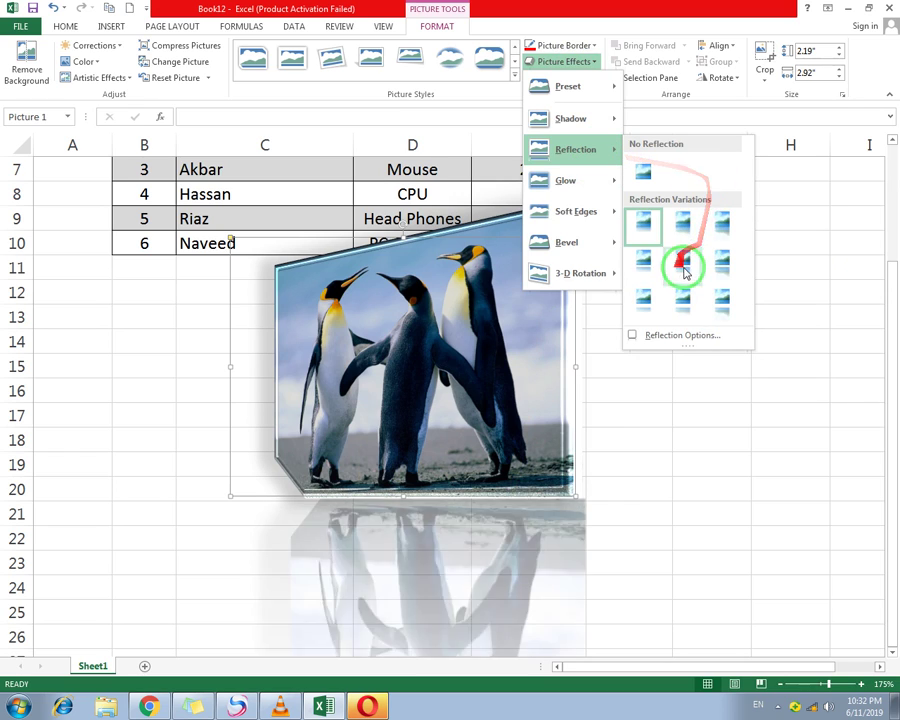
left_click(715, 278)
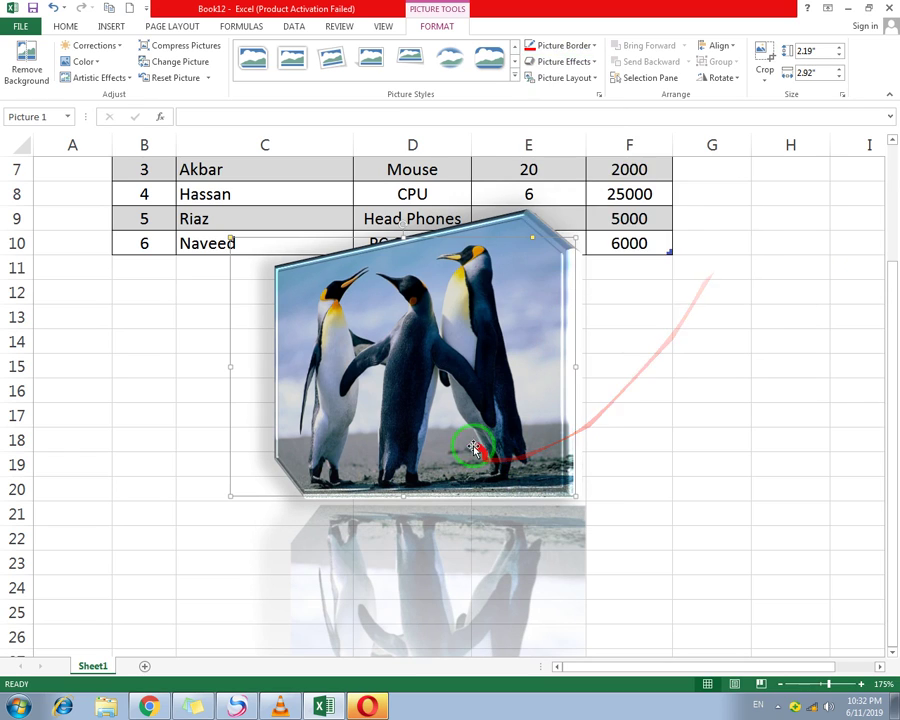
Move the penguin picture up and shrink it to about 1.88" high by 2.51" wide
left_click_drag(476, 451, 458, 354)
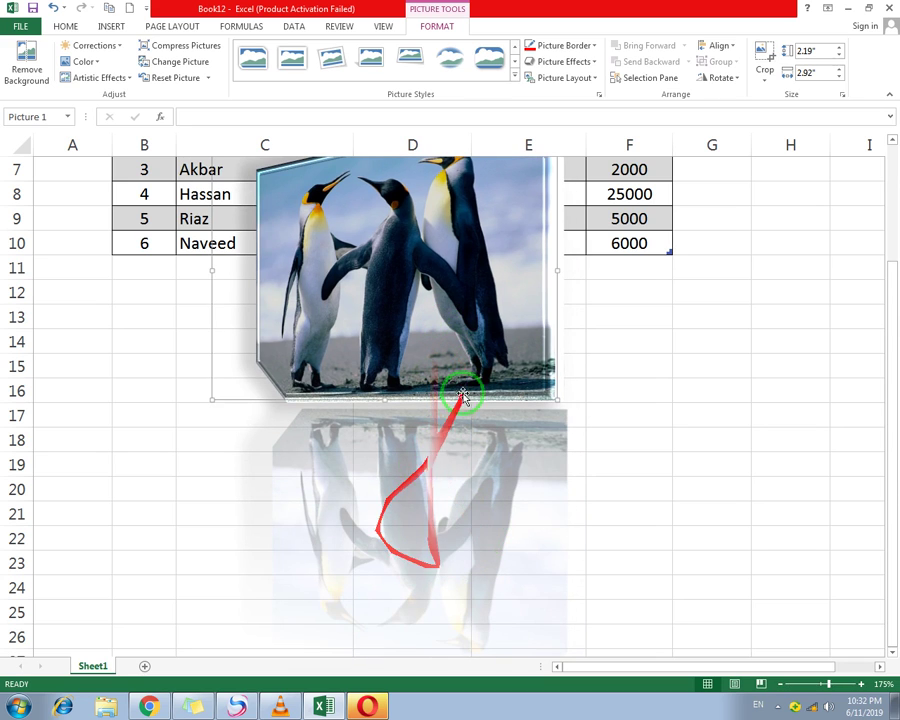
left_click_drag(460, 398, 472, 428)
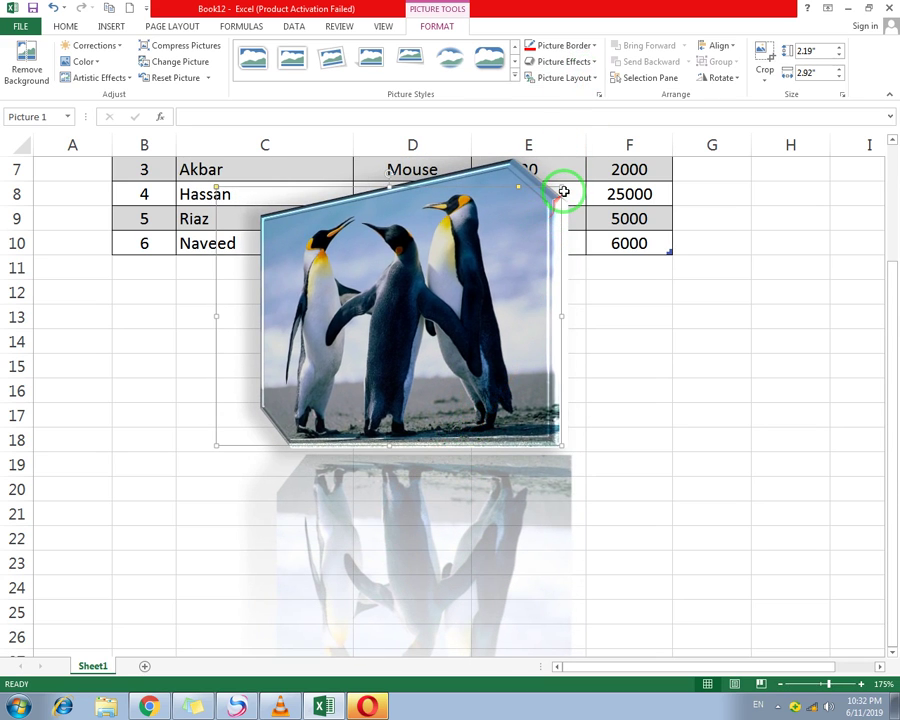
left_click_drag(563, 187, 514, 223)
left_click_drag(466, 284, 490, 244)
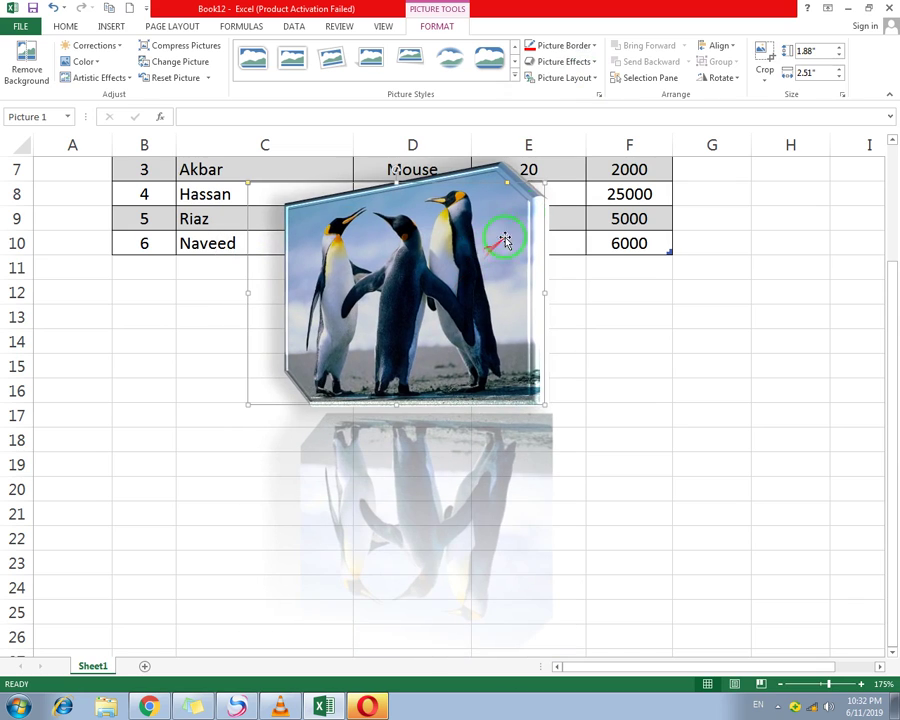
Change the reflection to the first variation in the third row and move the picture slightly down
left_click(592, 62)
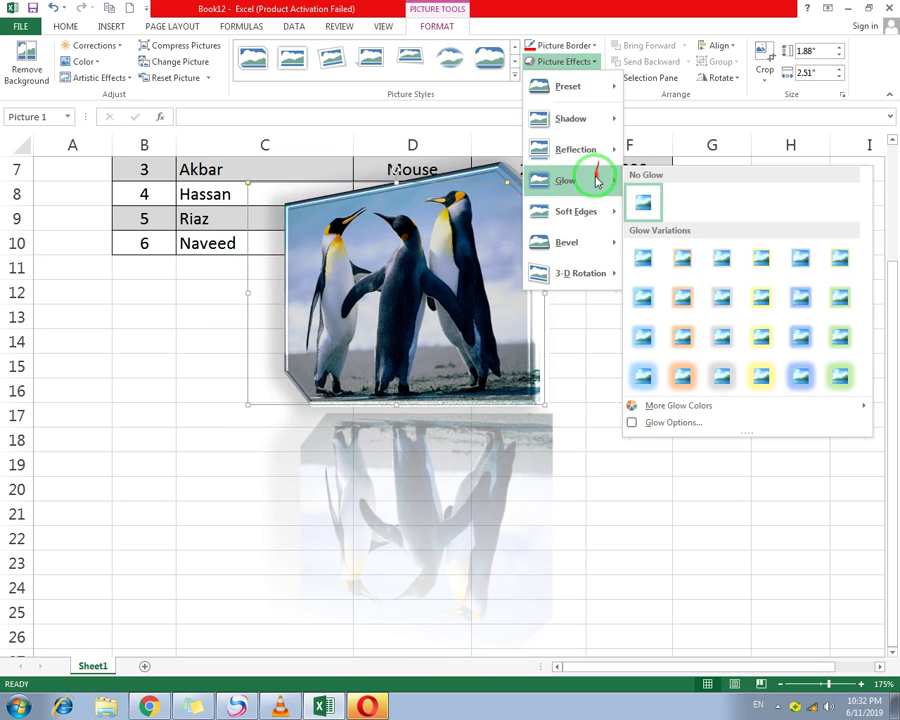
mouse_move(598, 158)
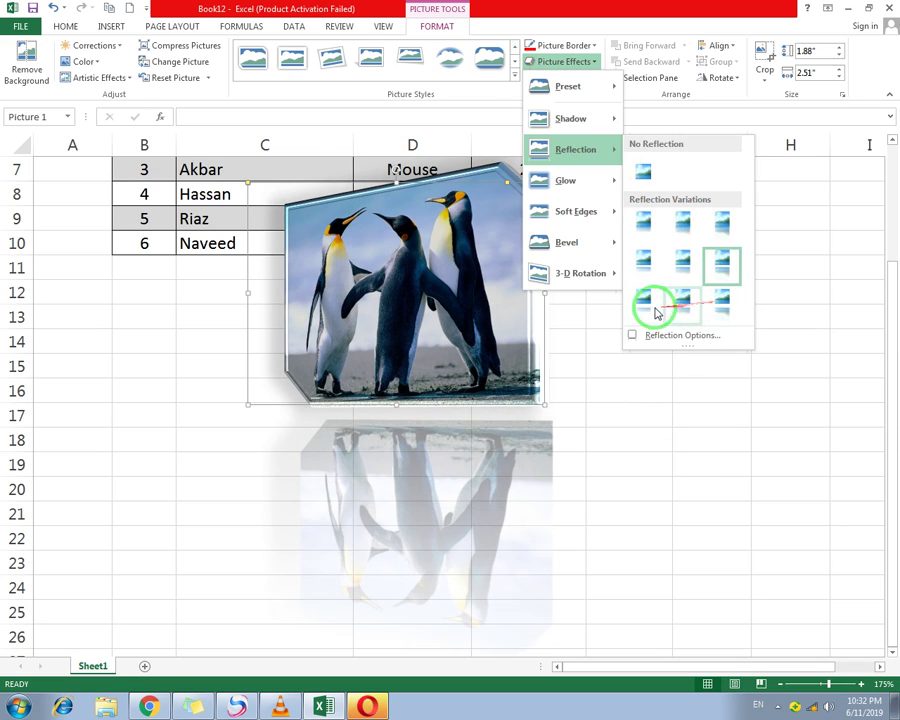
left_click(643, 297)
left_click_drag(420, 283, 422, 316)
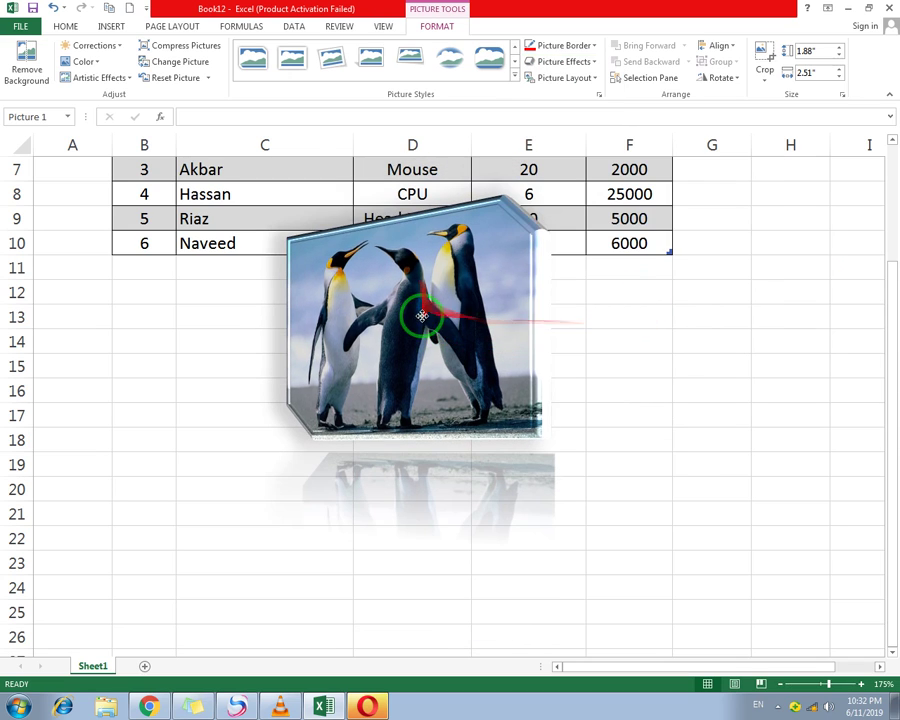
Add the largest orange glow variation to the penguin picture and move it down toward the table's lower edge
left_click(594, 62)
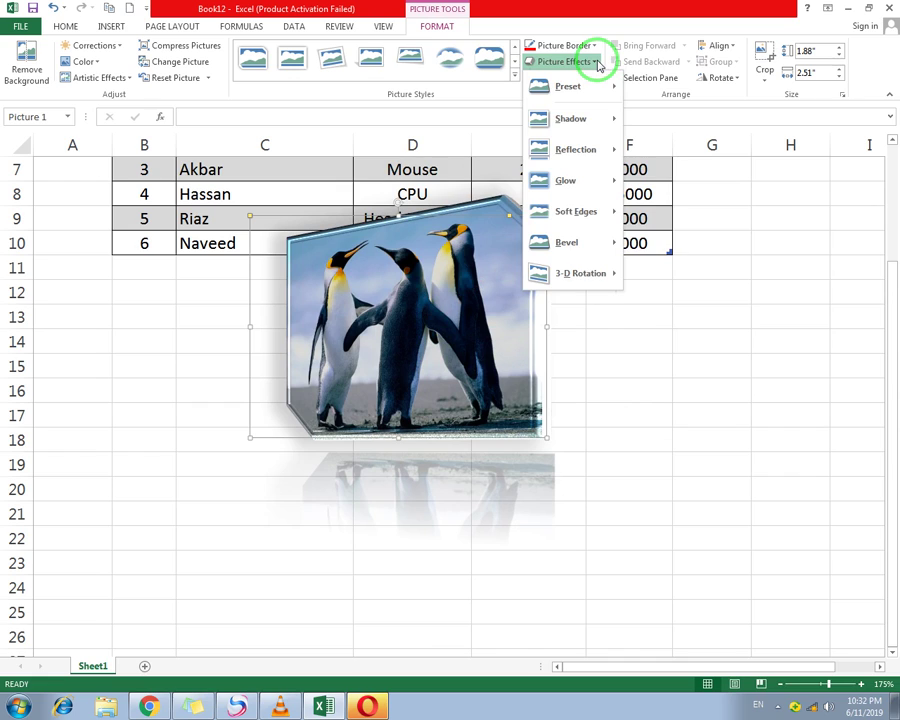
mouse_move(593, 192)
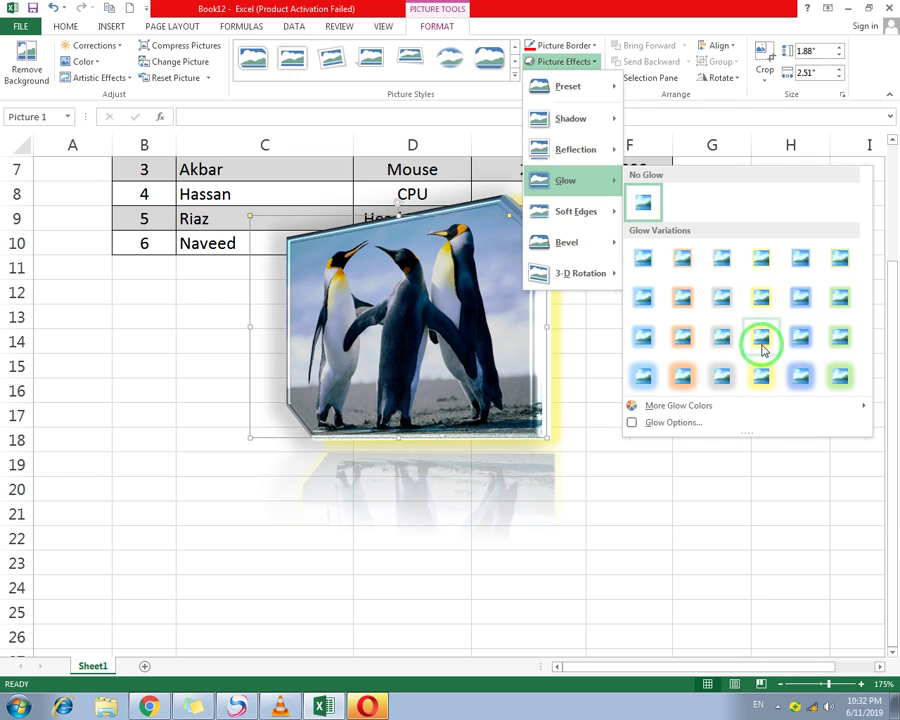
left_click(687, 386)
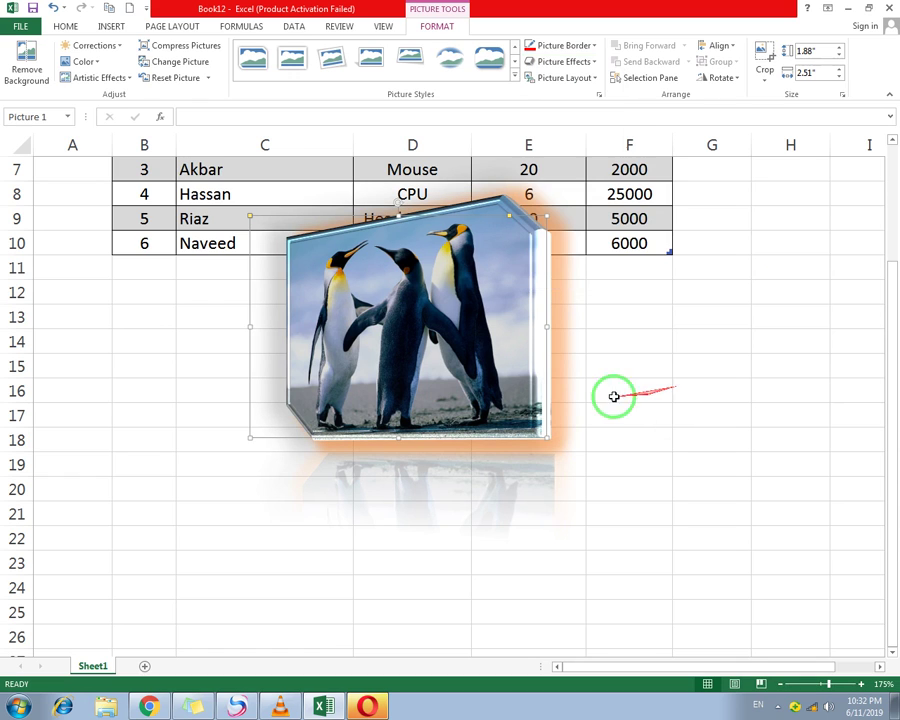
left_click_drag(517, 338, 520, 384)
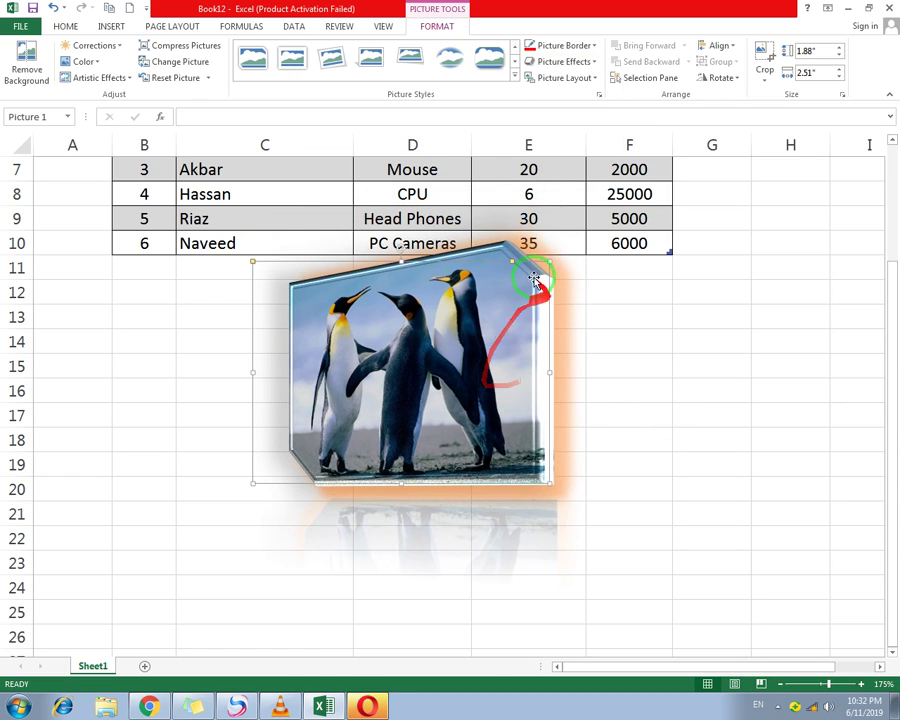
Apply the rounded, bevelled rectangle picture style and add the yellow glow variation from the second row
left_click(489, 62)
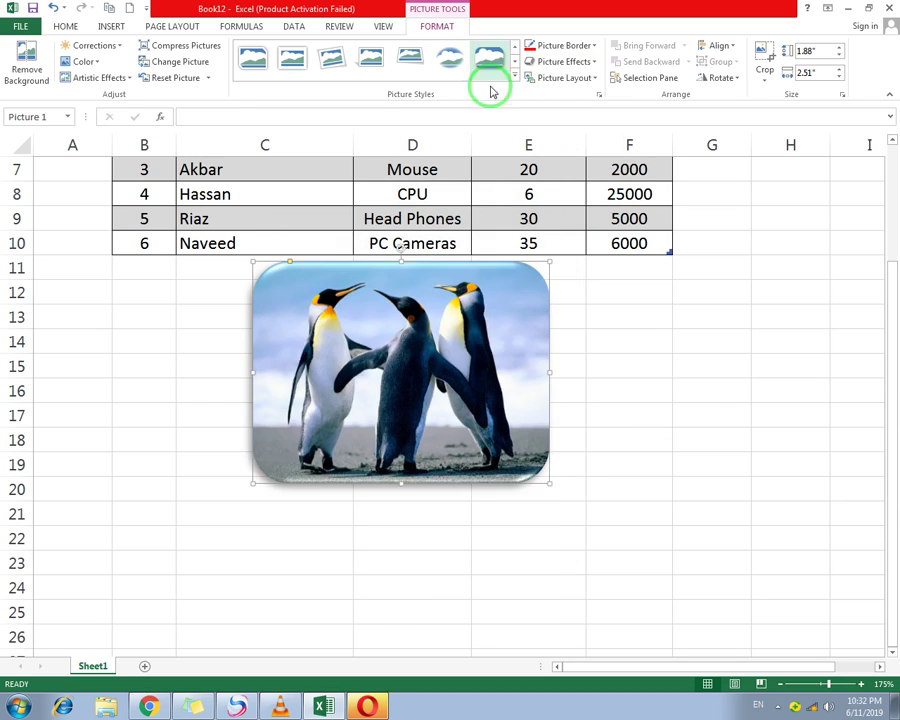
left_click(585, 61)
mouse_move(588, 175)
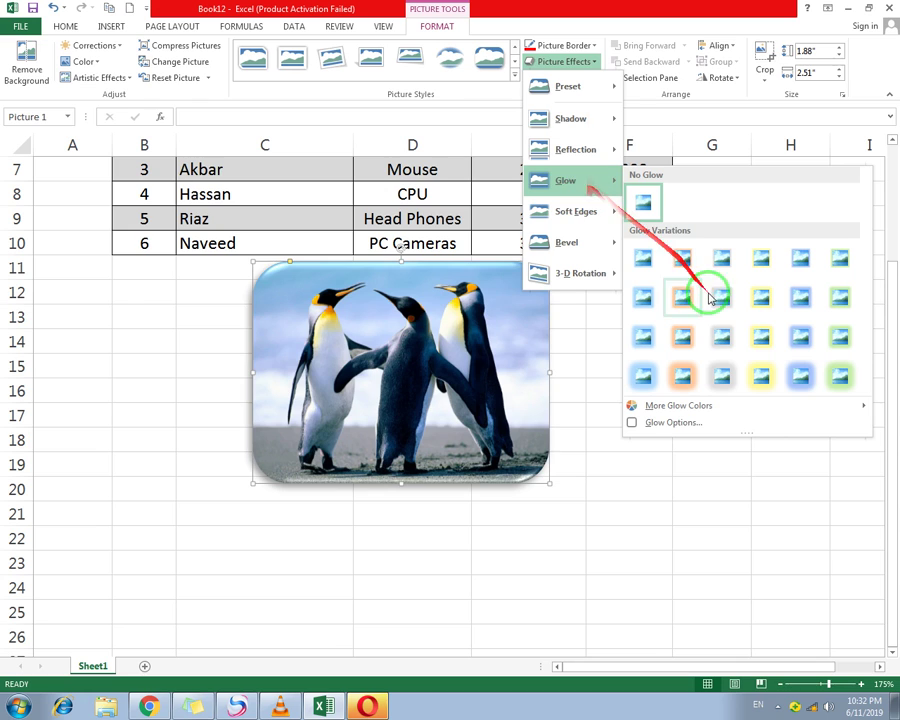
left_click(762, 314)
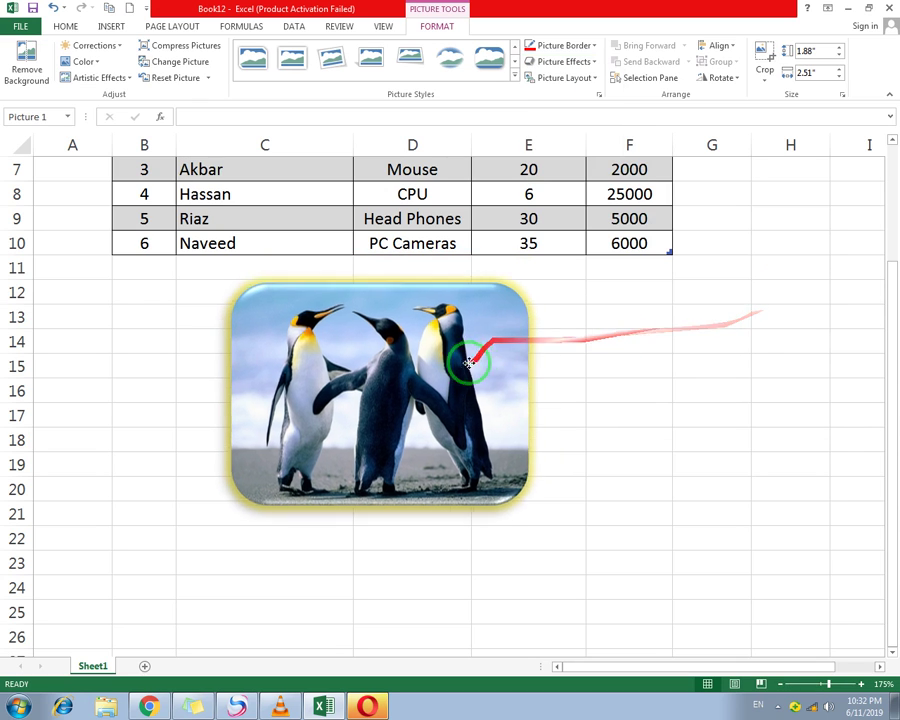
Change the picture's glow to the green variation in the third row
left_click(560, 77)
left_click(593, 62)
mouse_move(602, 180)
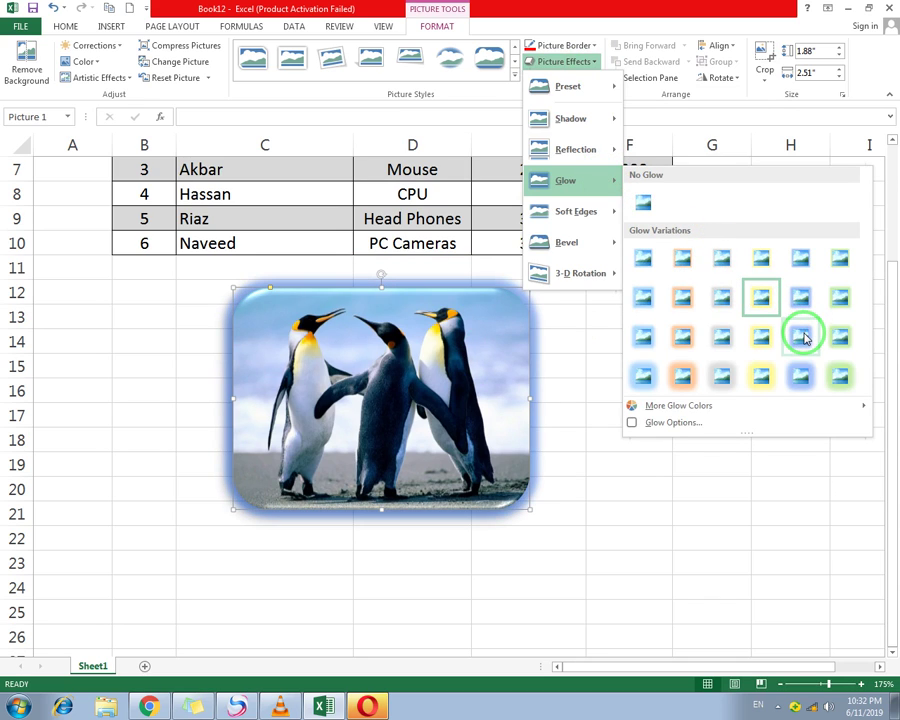
left_click(838, 337)
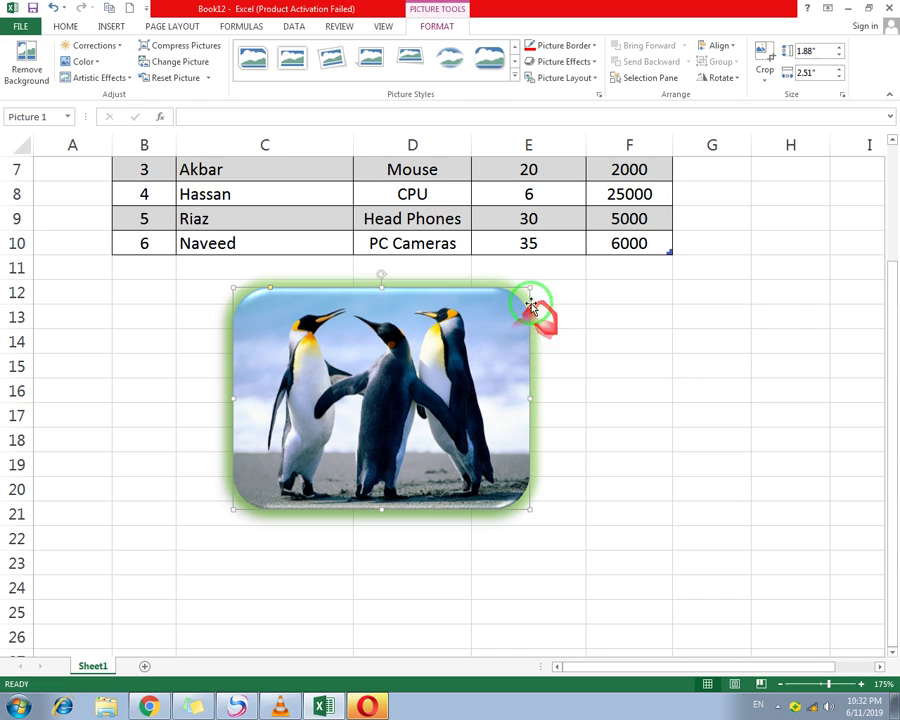
Apply the 5 Point soft edges effect to the penguin picture
left_click(588, 62)
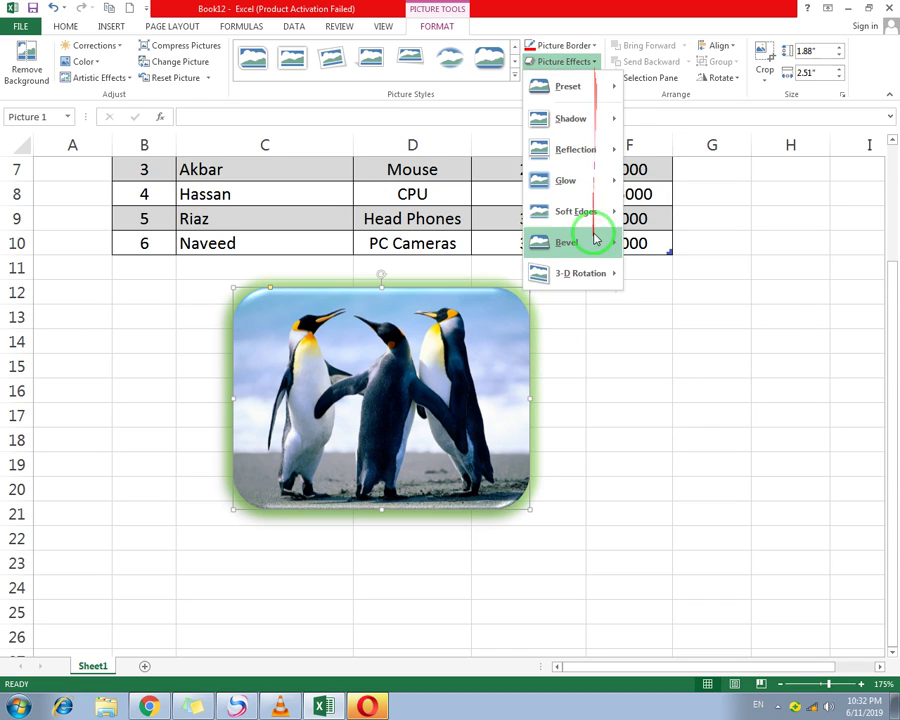
mouse_move(604, 212)
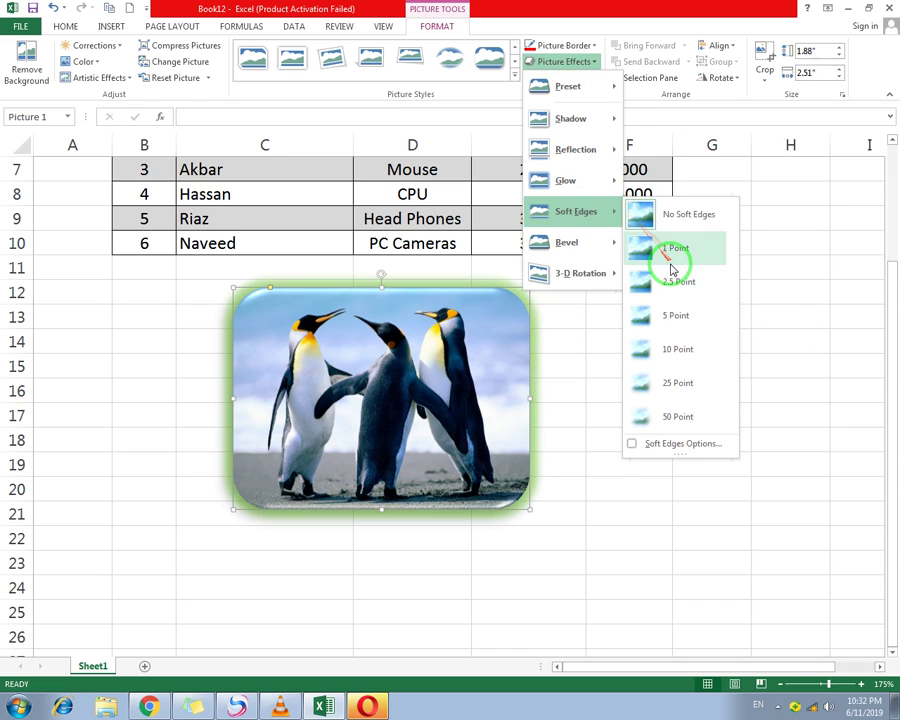
left_click(680, 327)
Switch the picture's bevel to the first variation in the first row, and change it back to the second variation
left_click(598, 64)
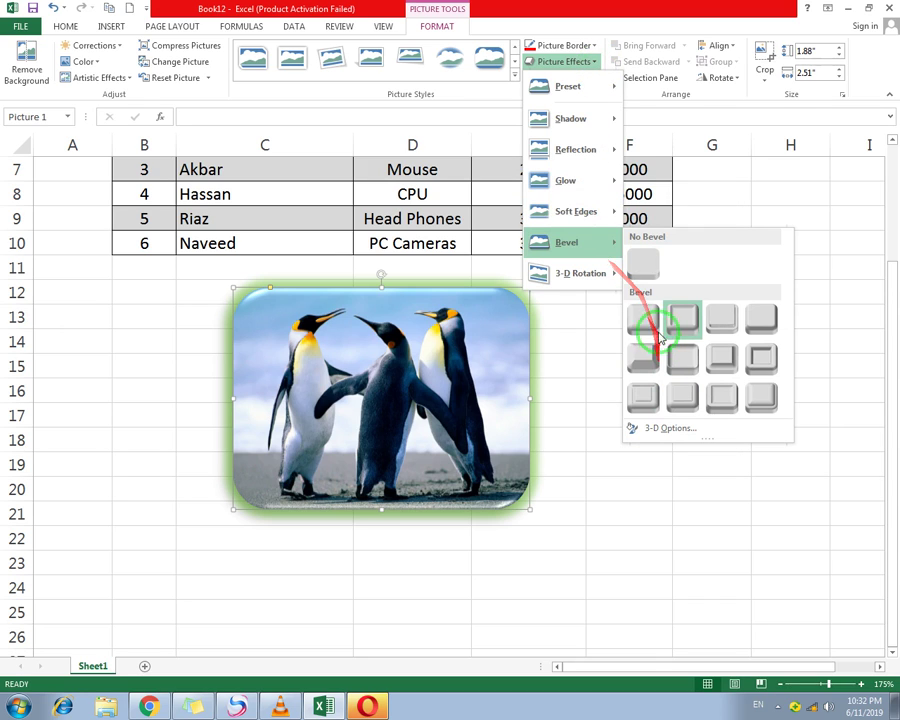
left_click(650, 323)
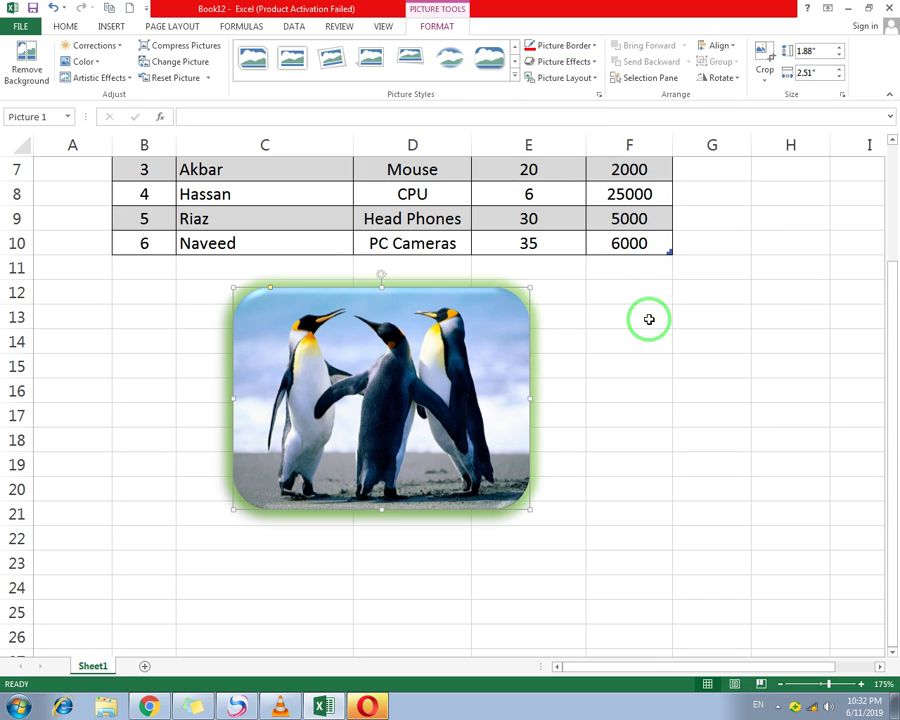
left_click(588, 73)
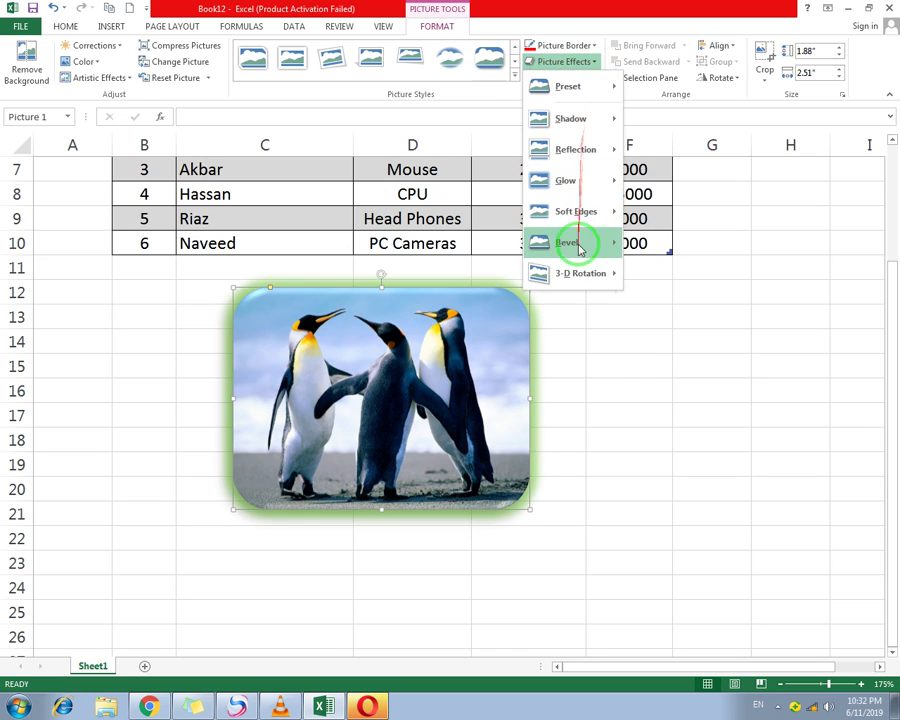
mouse_move(582, 246)
left_click(676, 330)
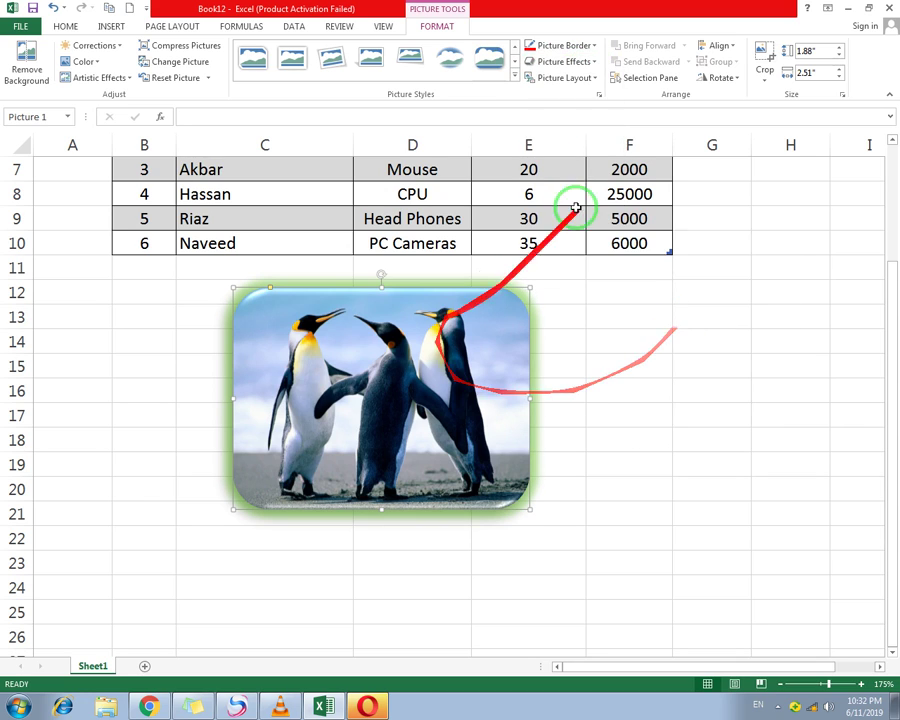
Replace the penguin picture's bevel with the variation that forms a raised ridge inside the edges, and shift the picture slightly right
left_click(596, 62)
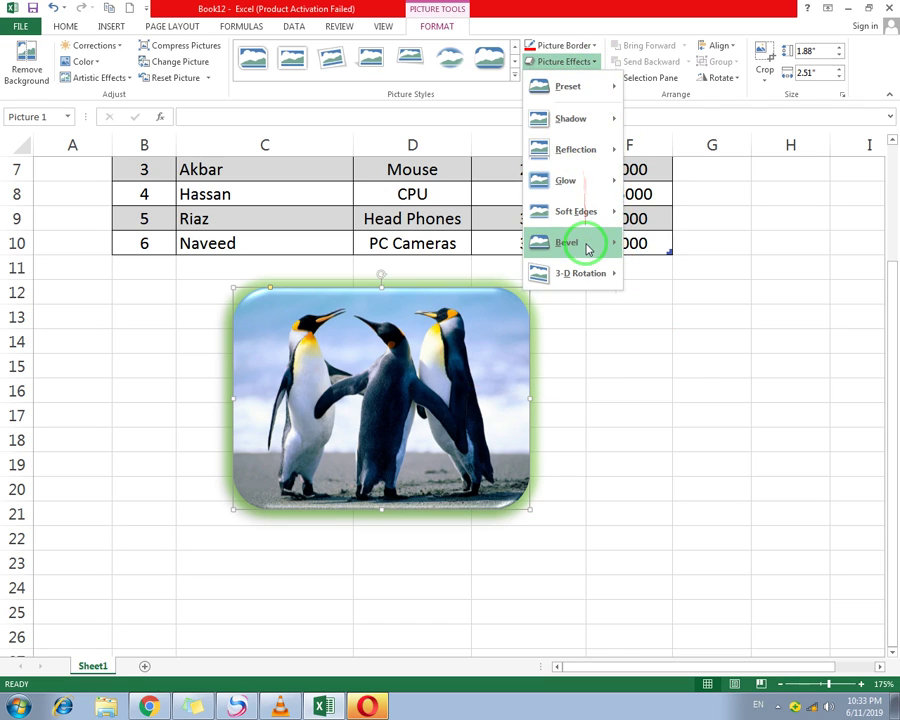
mouse_move(584, 243)
left_click(727, 326)
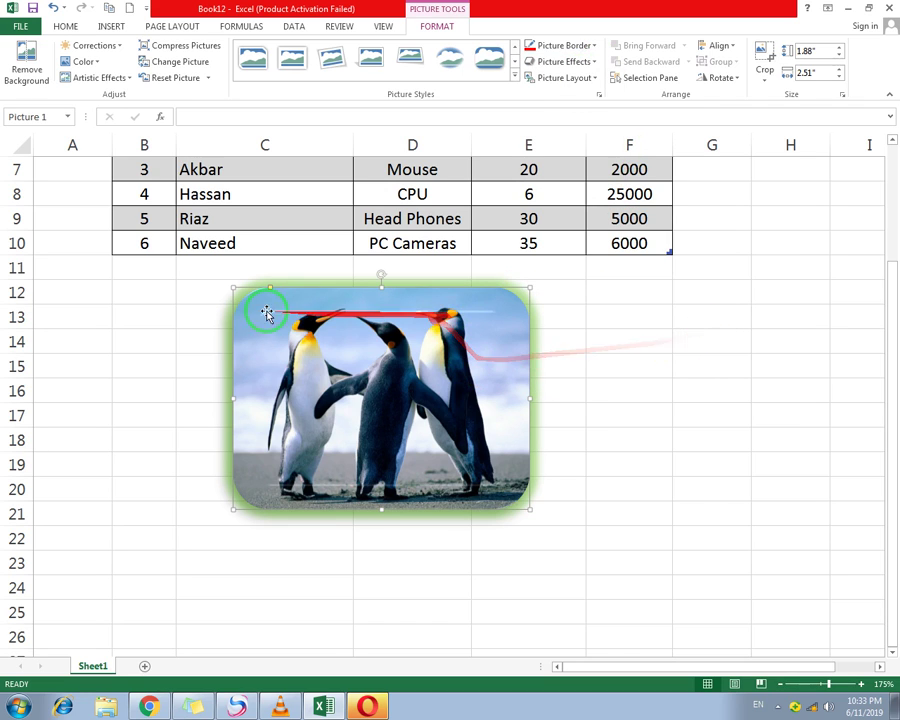
left_click(593, 62)
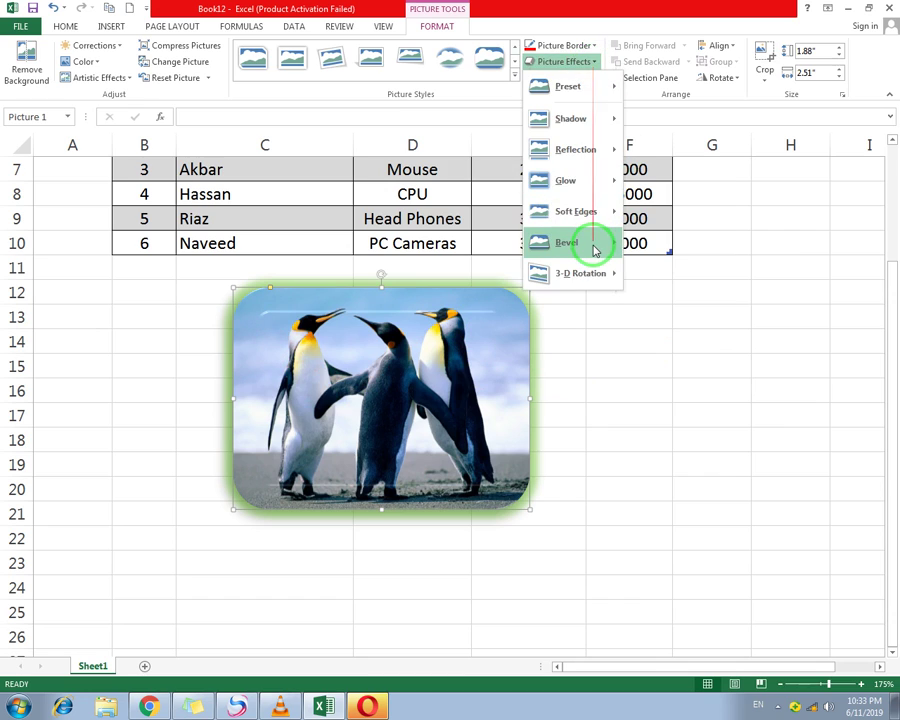
mouse_move(594, 248)
left_click(757, 397)
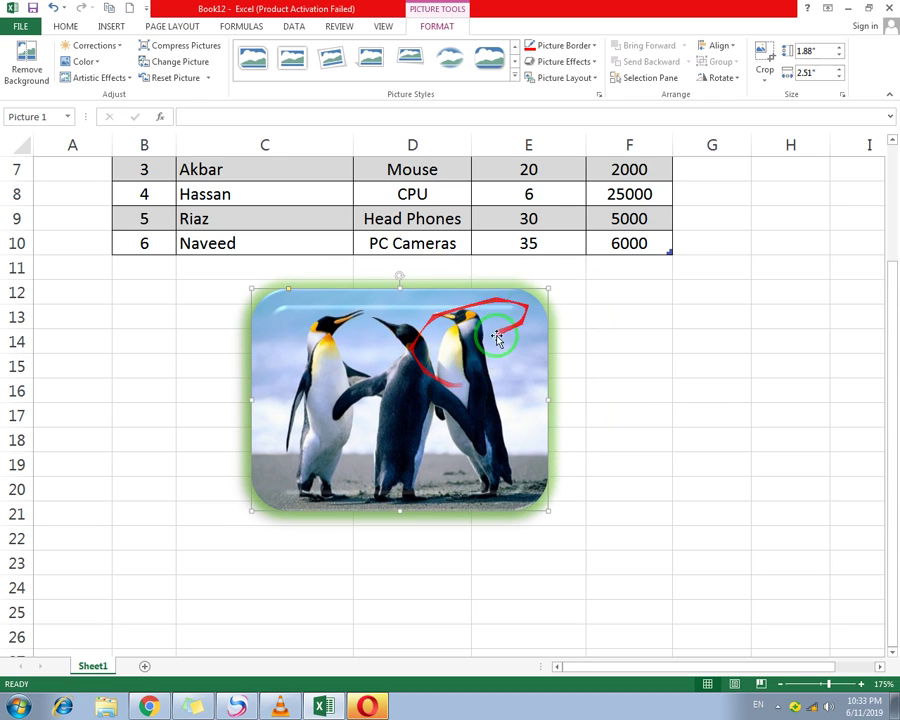
Change the penguin picture's bevel to the variation with thin lines set deep inside the edges
left_click(594, 62)
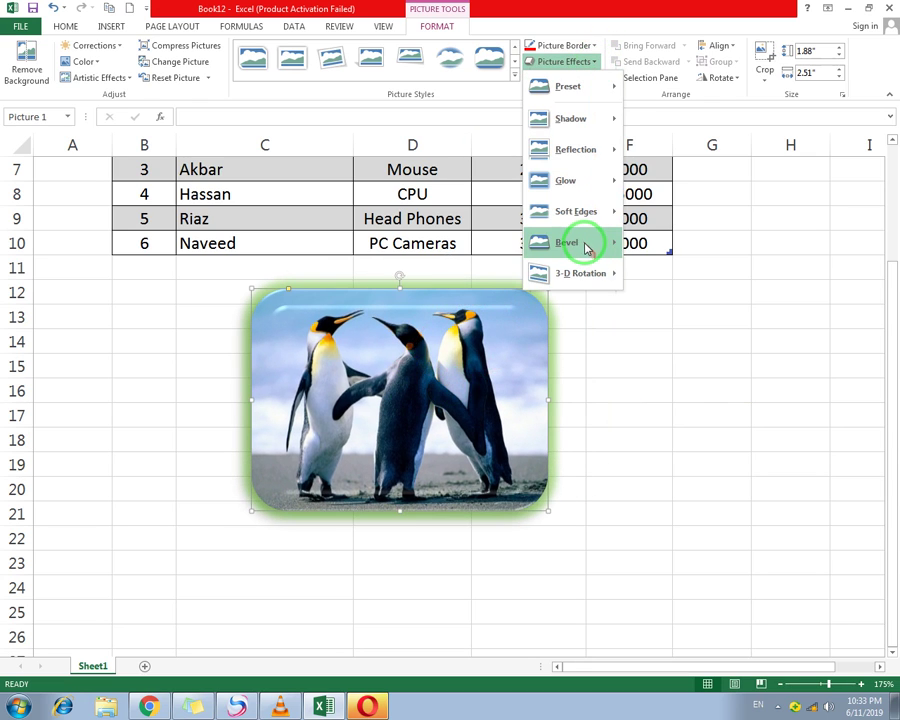
mouse_move(585, 248)
left_click(670, 398)
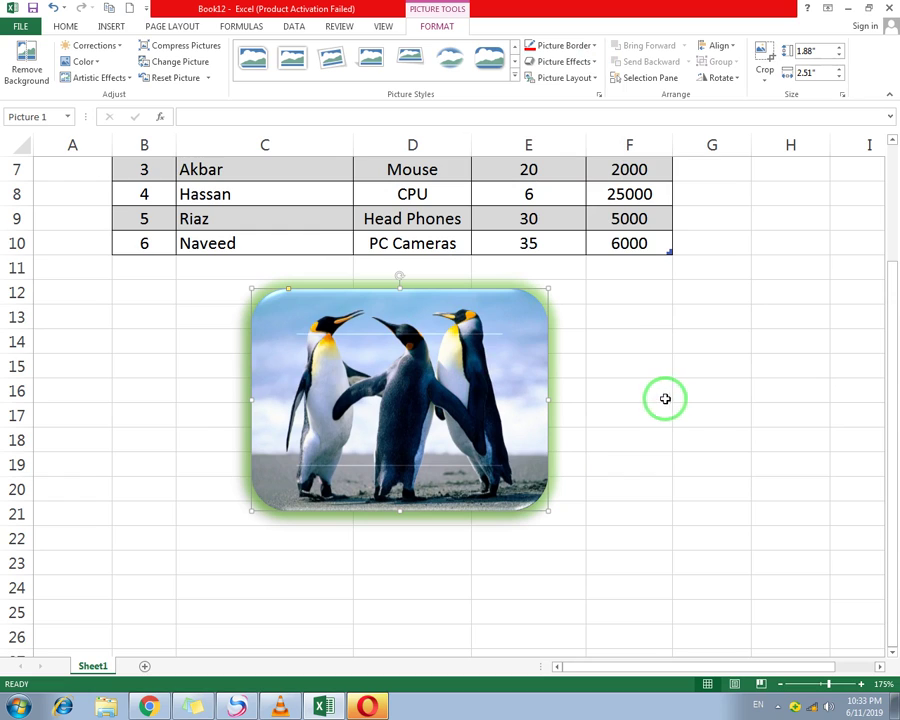
Convert the penguin picture to a Vertical Picture Accent List layout with the text "Get Knowledge"
left_click(596, 78)
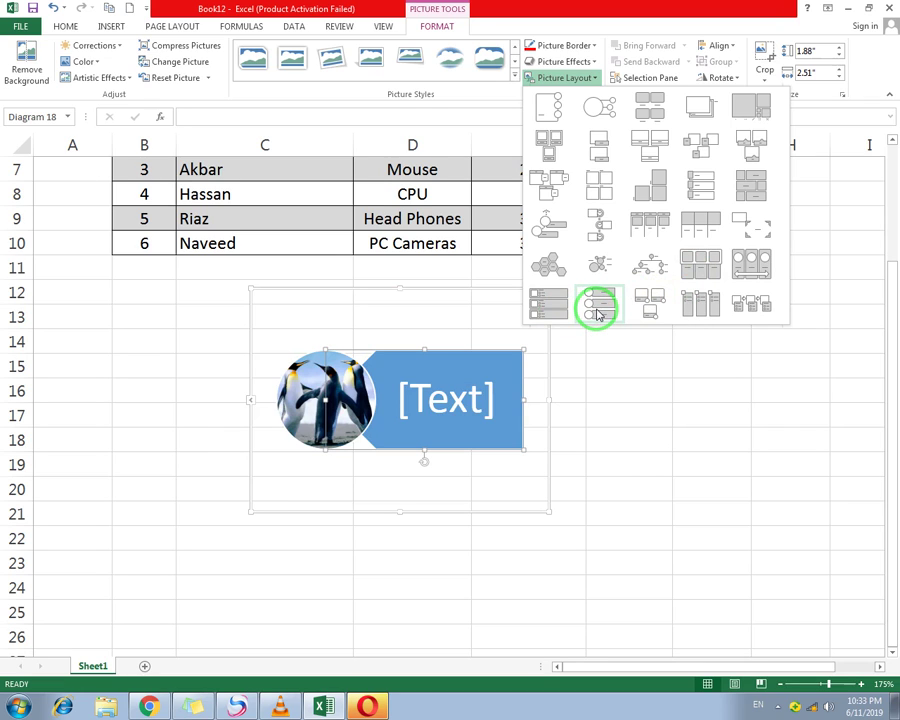
left_click(597, 313)
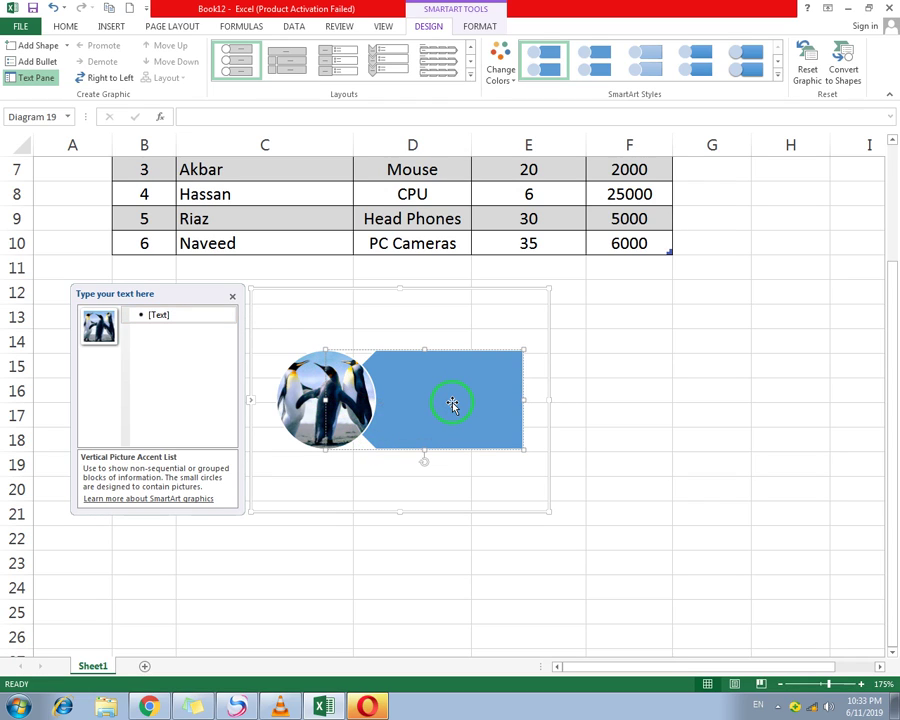
type("GEt")
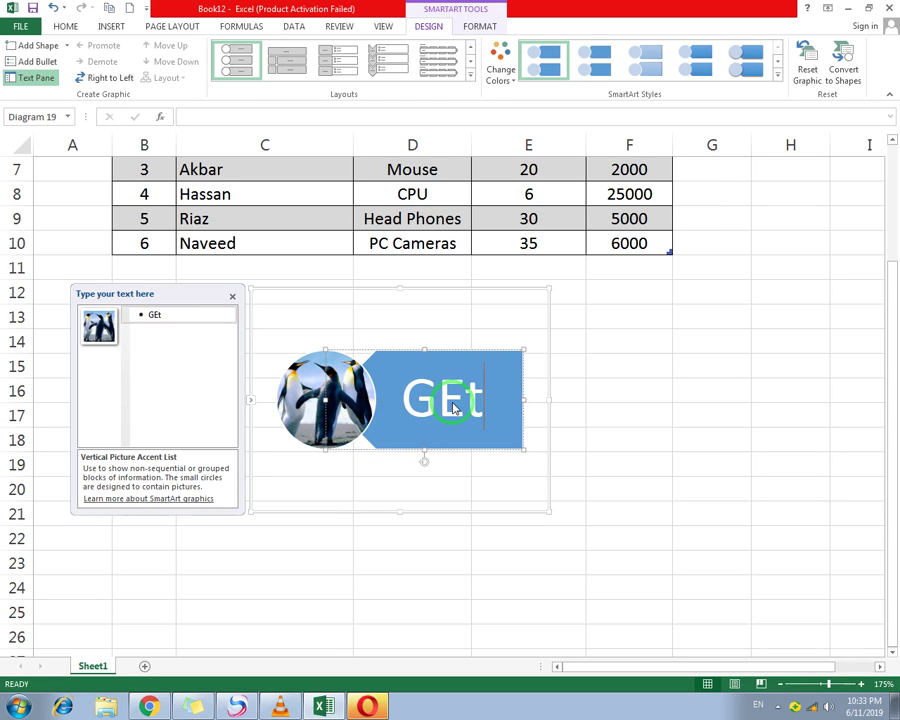
type(" Knowledge")
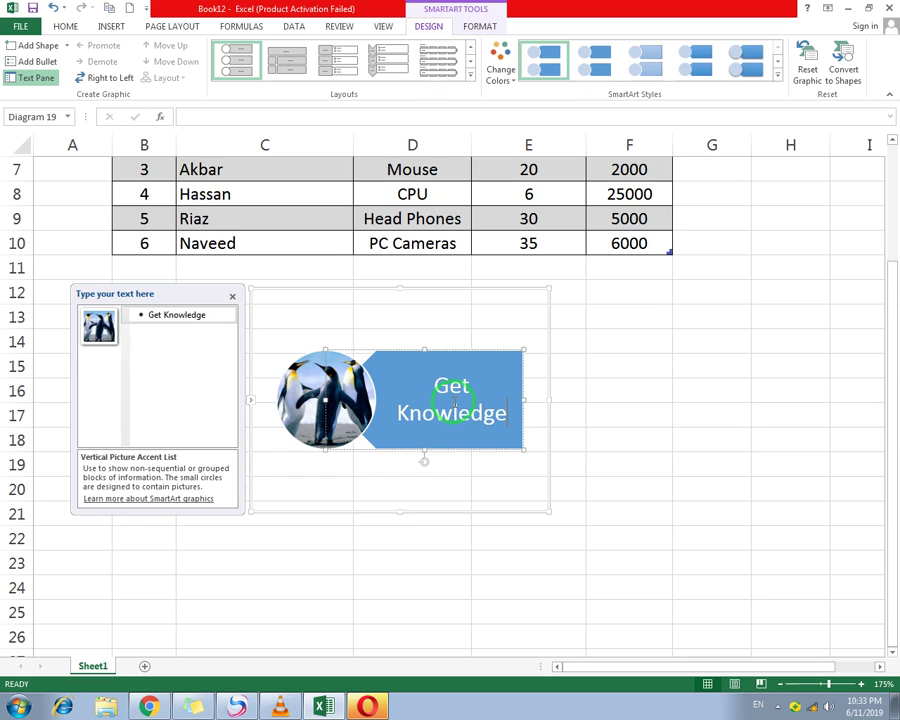
Widen the blue text shape so it spans the full width of the SmartArt graphic
left_click_drag(528, 398, 616, 400)
left_click_drag(298, 403, 290, 403)
left_click_drag(377, 404, 432, 404)
left_click(477, 410)
Set the font size of the "Get Knowledge" text to 15
key("ctrl+a")
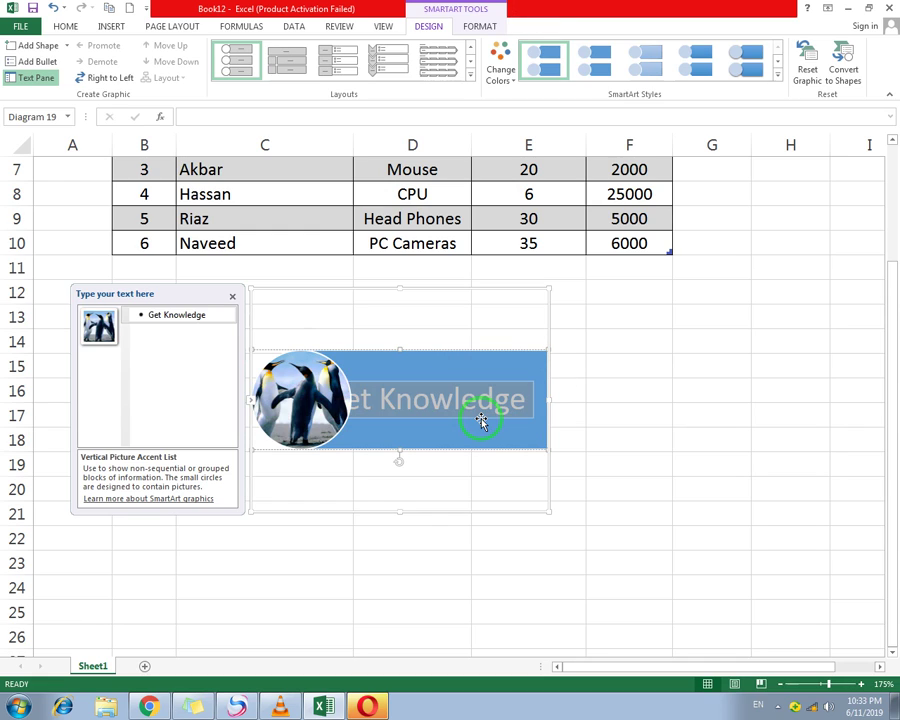
left_click(66, 26)
left_click(152, 51)
type("1")
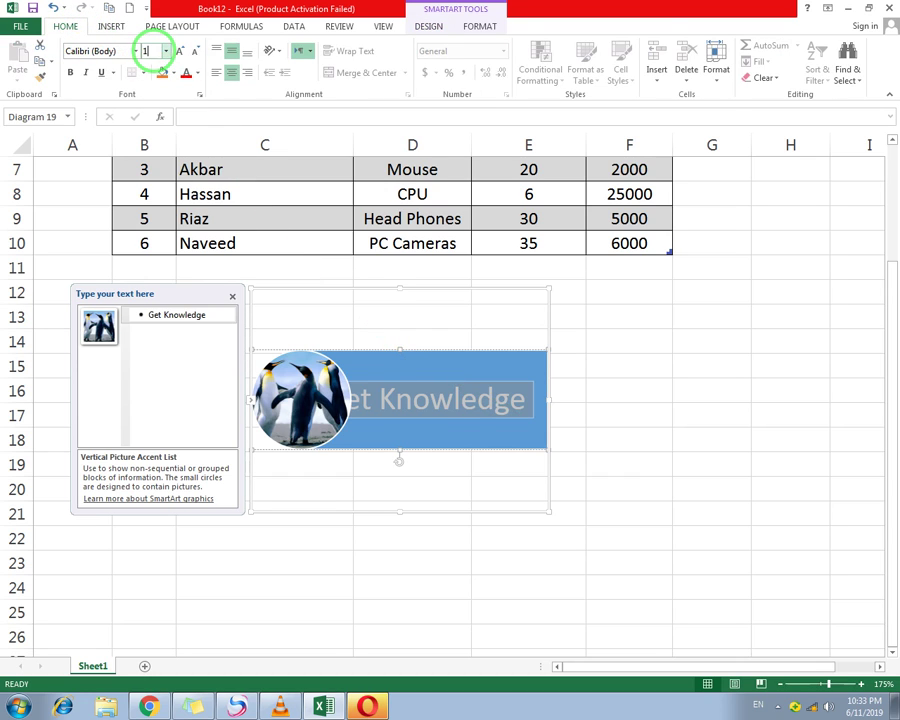
type("5")
key("Return")
left_click(430, 464)
left_click(440, 411)
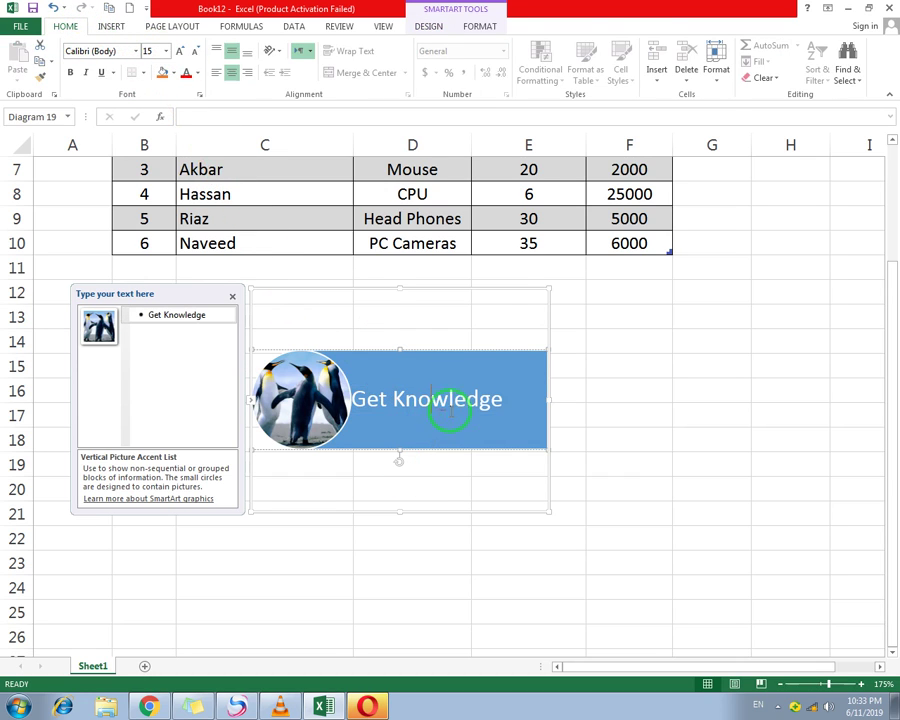
Apply the fifth Best Match SmartArt style to the graphic and change its colours to the dark blue gradient variation
left_click(476, 27)
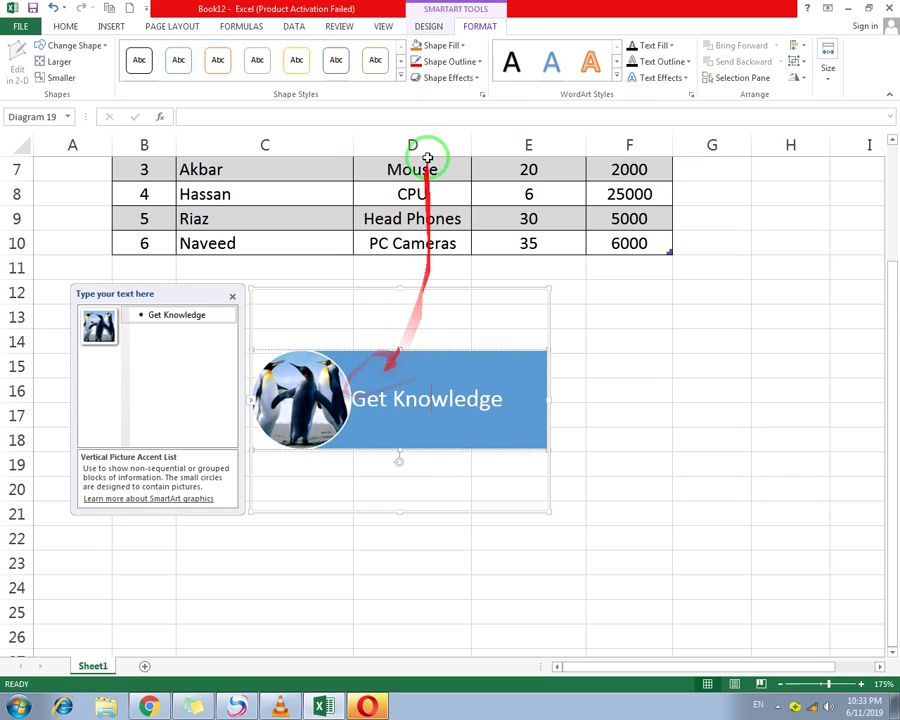
left_click(430, 28)
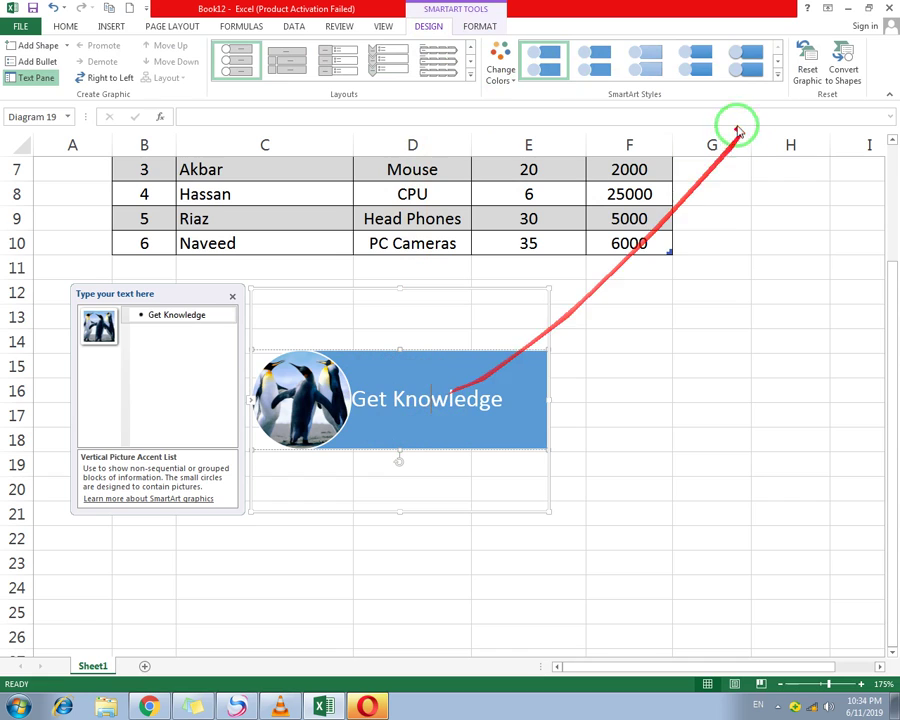
left_click(755, 64)
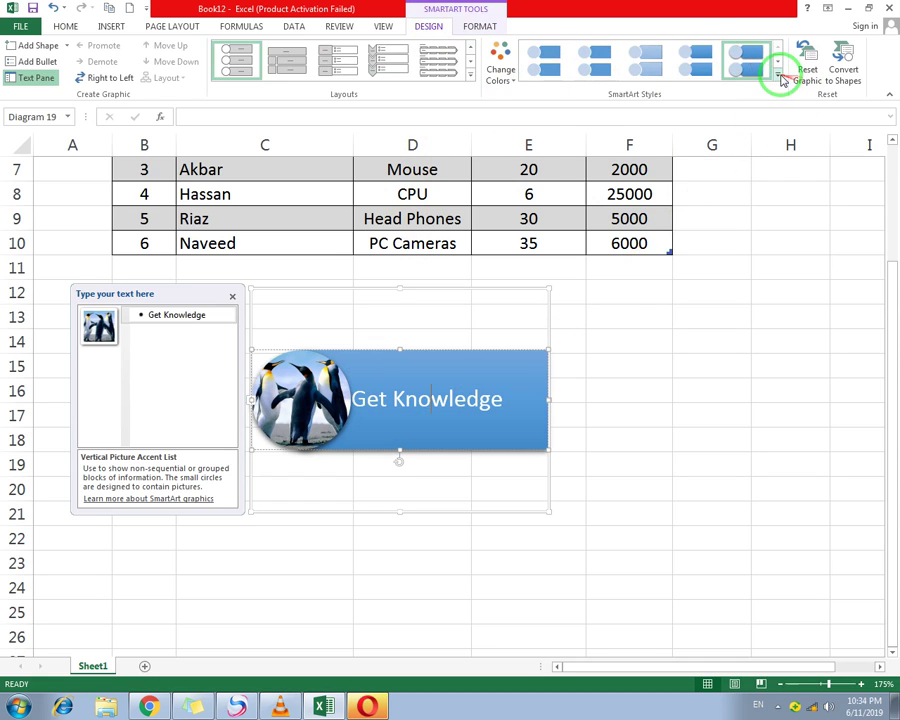
left_click(780, 77)
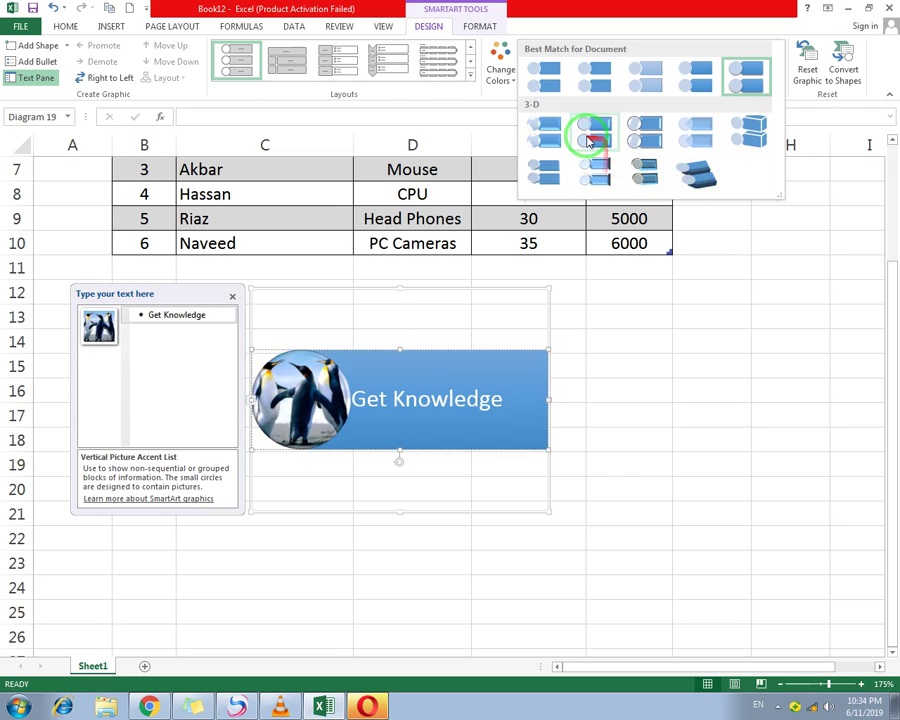
left_click(499, 53)
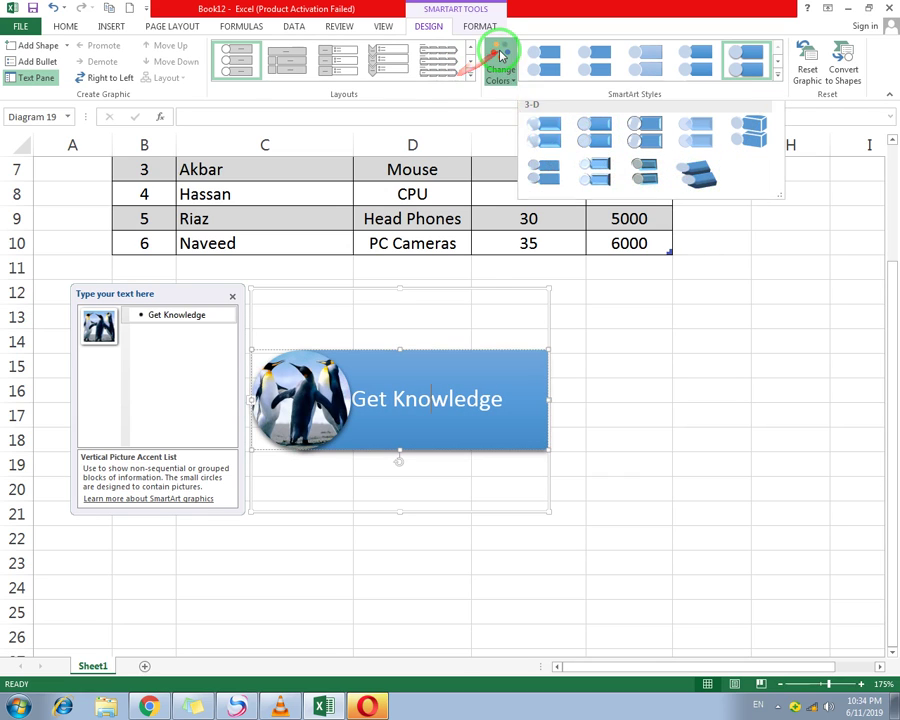
left_click(640, 236)
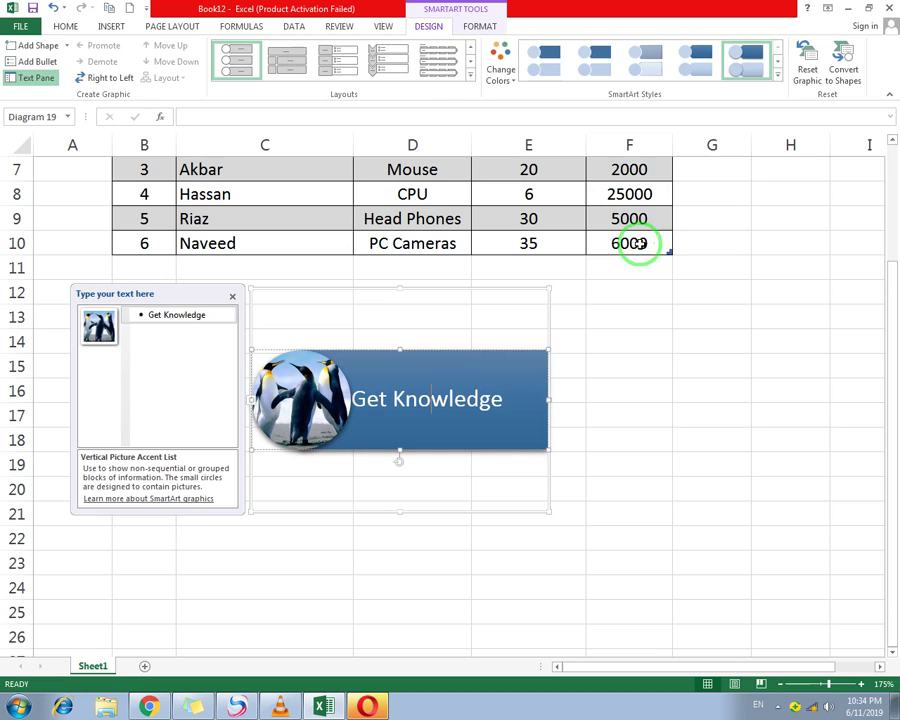
left_click(603, 363)
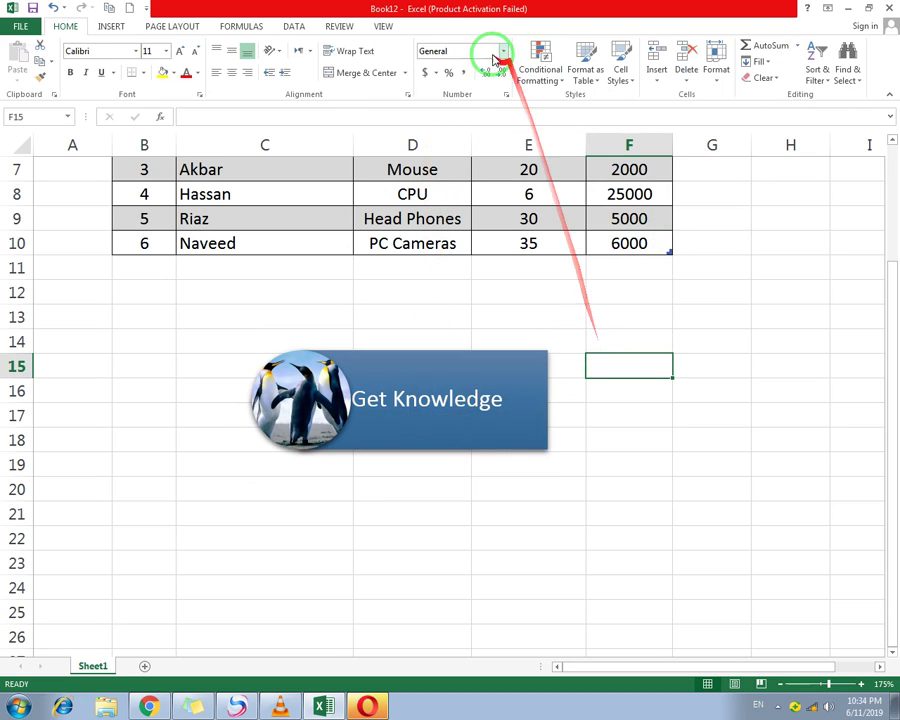
Undo the SmartArt formatting, the text and the picture layout conversion to restore the penguin picture
left_click(421, 421)
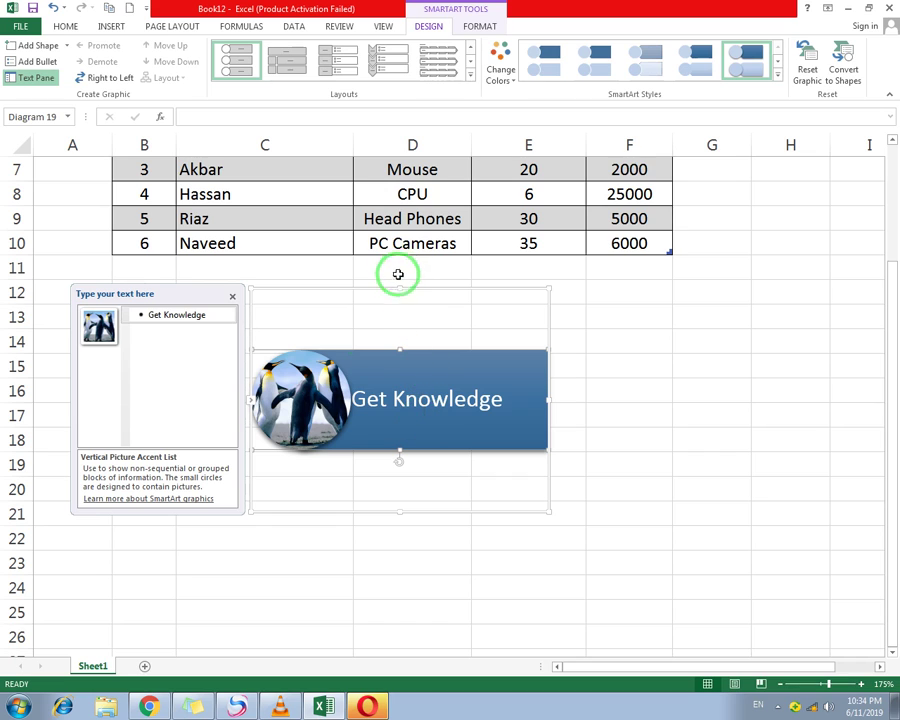
key("ctrl+z")
key("ctrl+z")
key("ctrl+z")
key("ctrl+z")
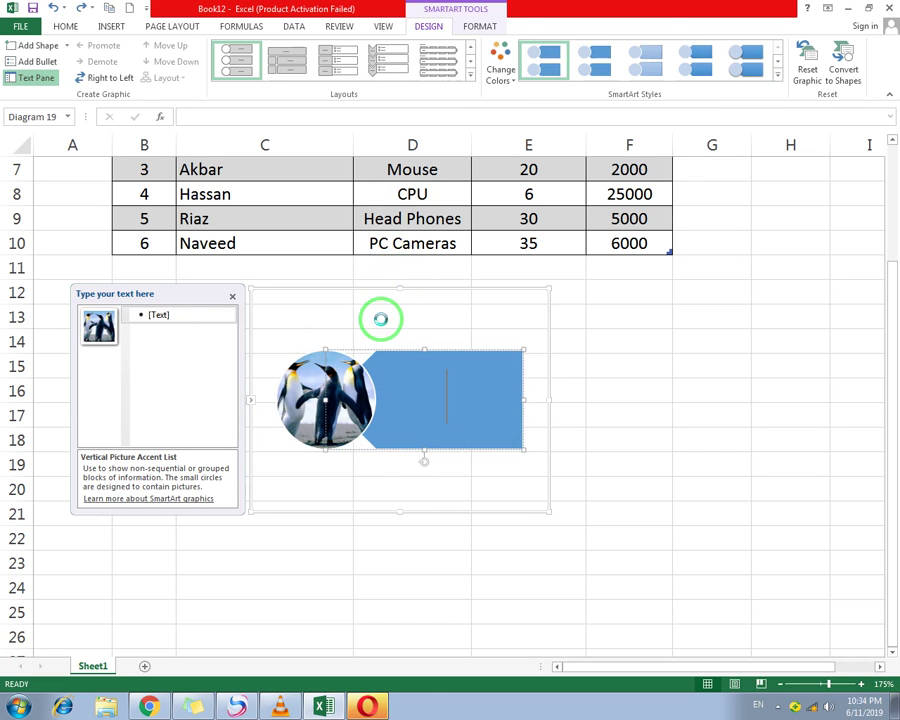
left_click(437, 26)
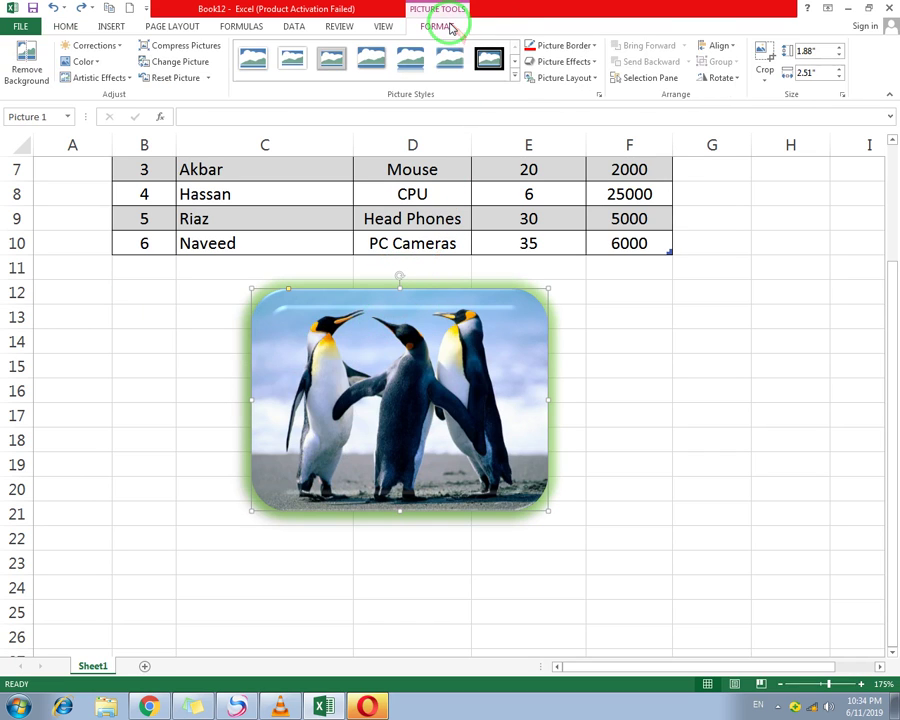
left_click(595, 80)
left_click(595, 80)
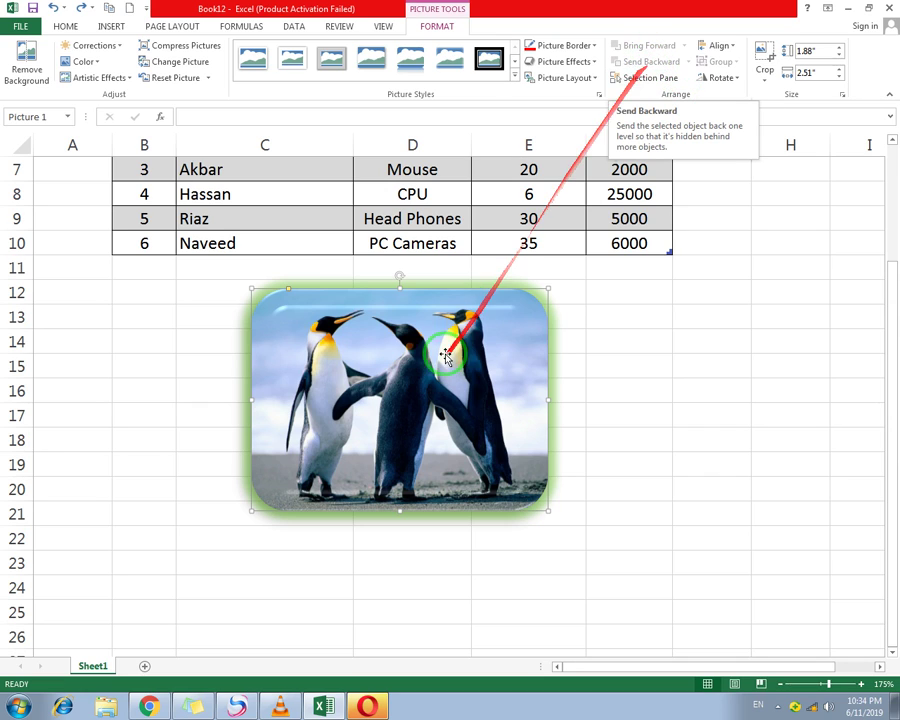
Move the penguin picture slightly down and left, and insert the desert picture from file
left_click_drag(413, 360, 366, 378)
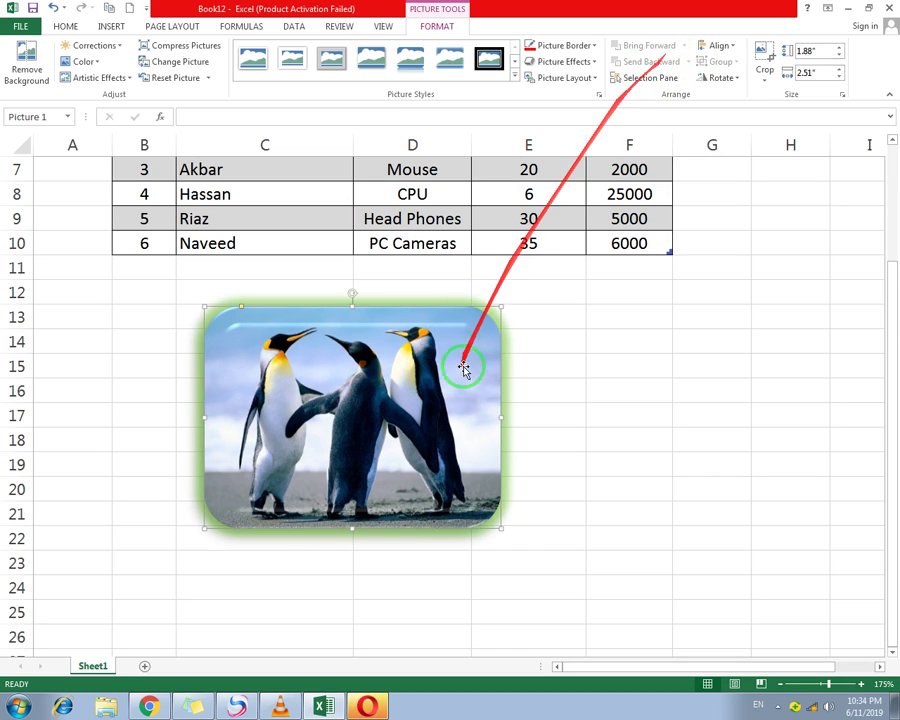
left_click(111, 27)
left_click(172, 80)
double_click(386, 330)
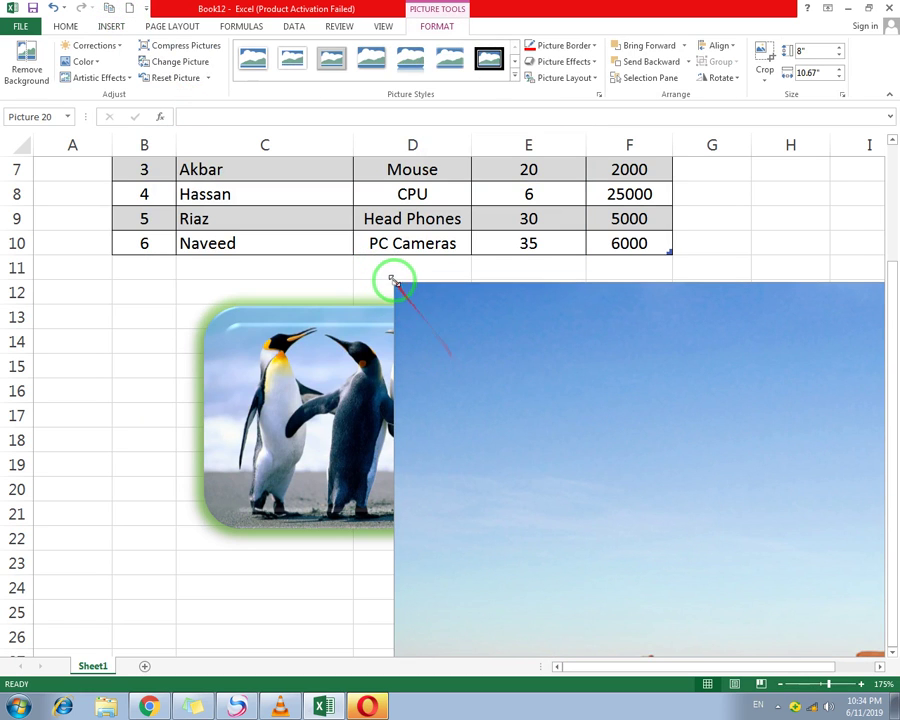
Shrink the desert picture to about 1.9" by 2.54" and place it overlapping the right part of the penguin picture
left_click_drag(394, 279, 323, 253)
left_click_drag(229, 215, 560, 460)
left_click_drag(610, 500, 221, 190)
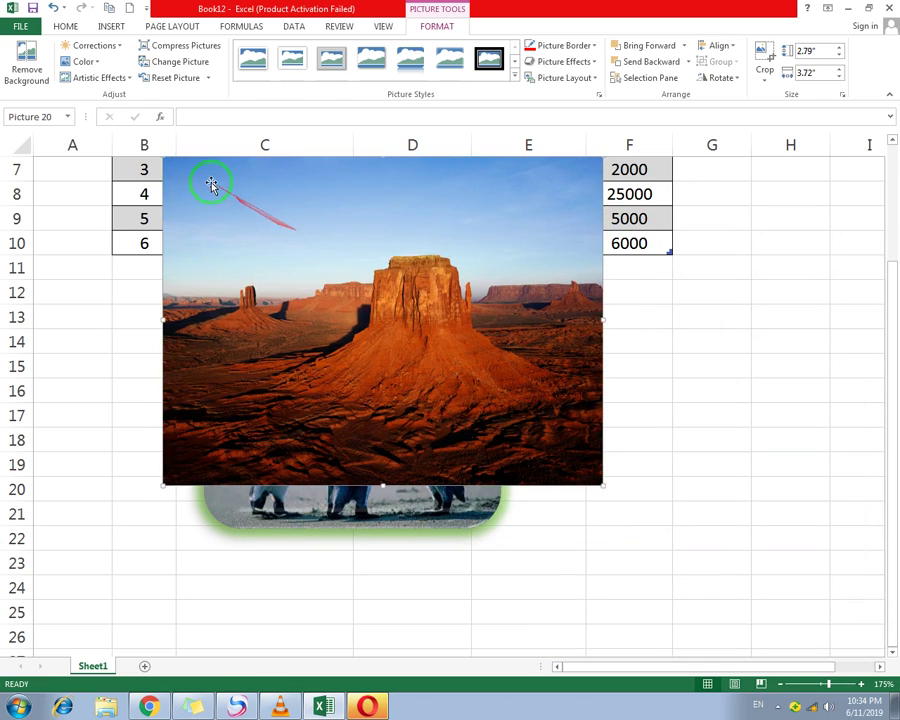
left_click_drag(163, 484, 440, 381)
left_click_drag(498, 305, 660, 456)
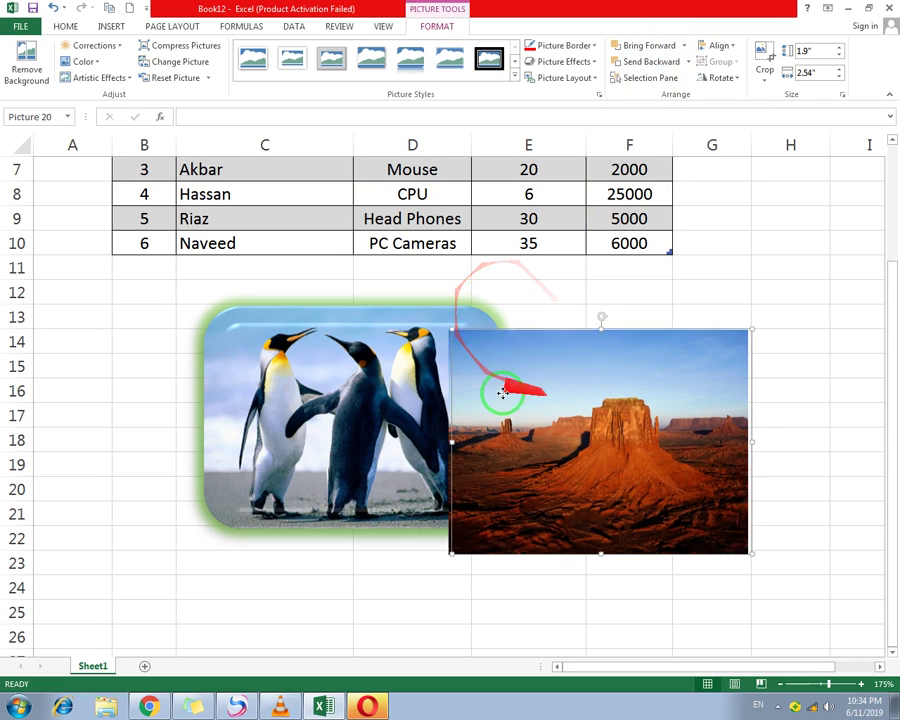
left_click_drag(546, 394, 490, 374)
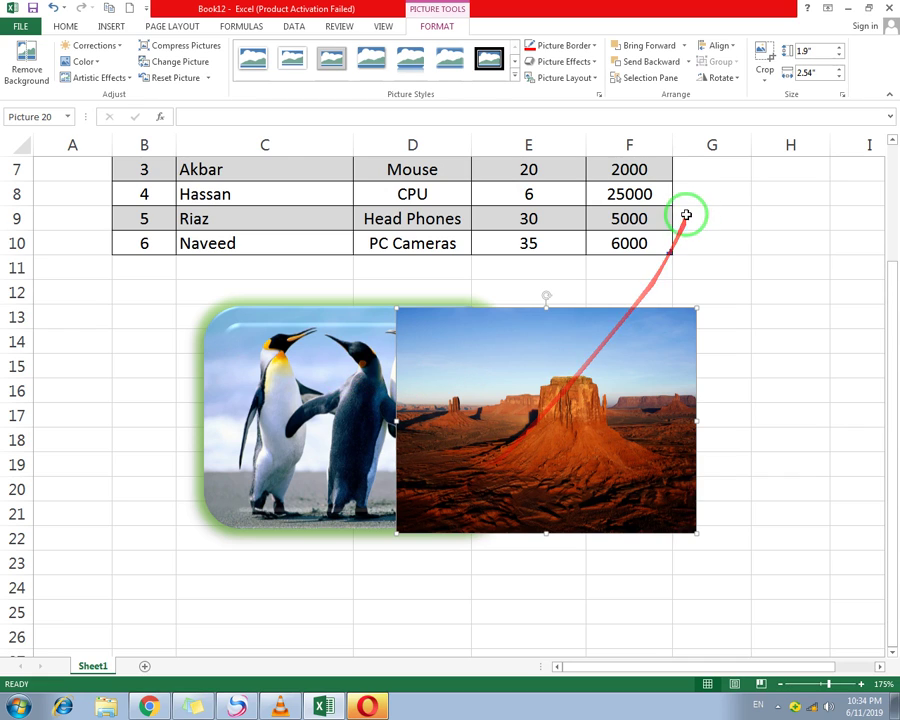
Send the desert picture backward behind the penguin picture, and bring it forward again
left_click(685, 62)
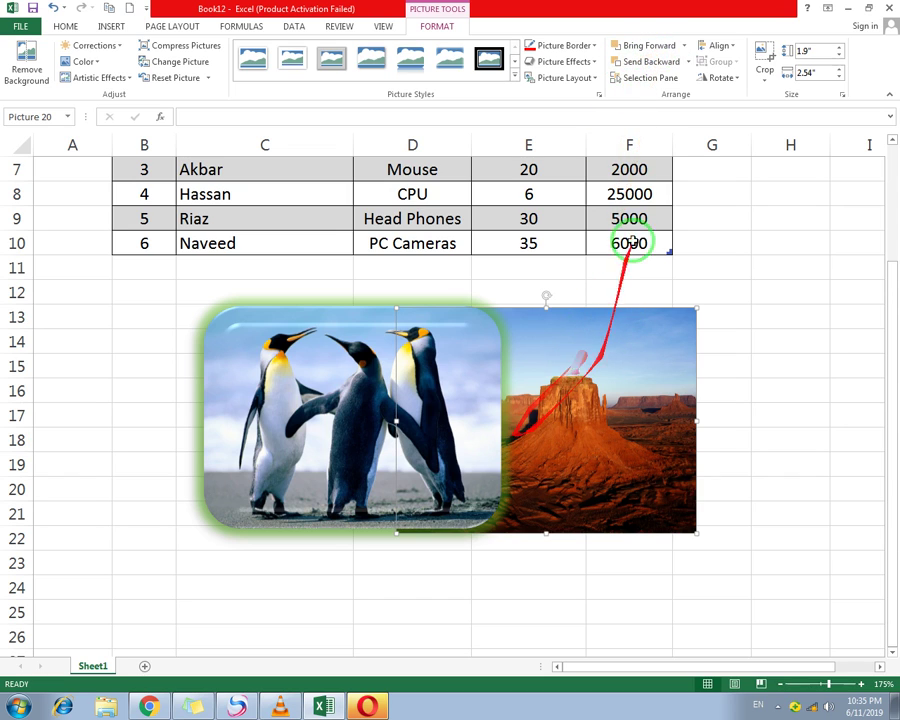
left_click(655, 47)
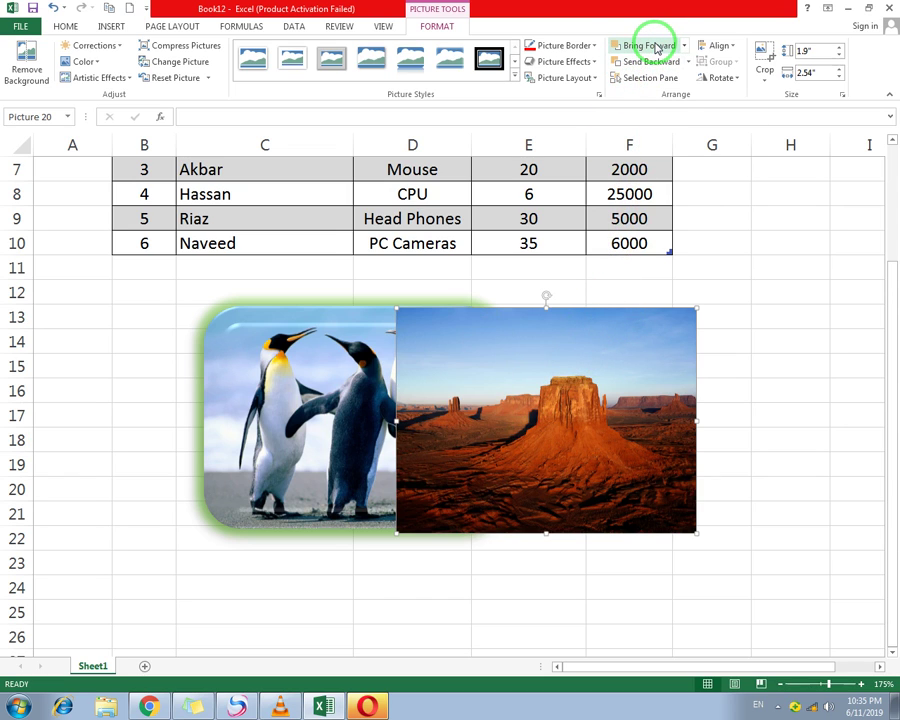
left_click(686, 47)
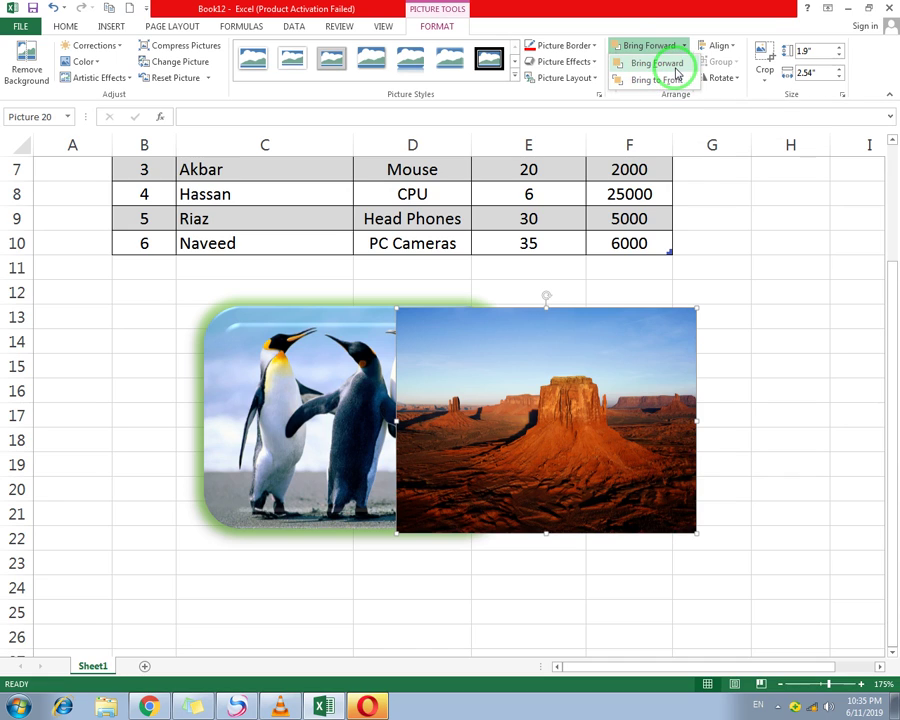
left_click(675, 64)
left_click(689, 62)
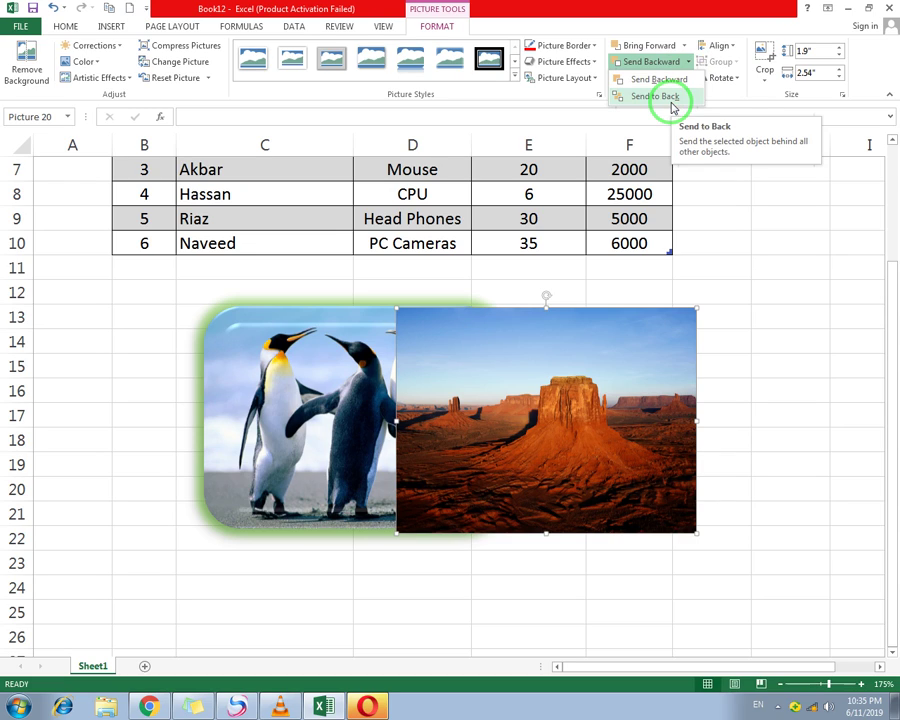
left_click(686, 62)
left_click(685, 46)
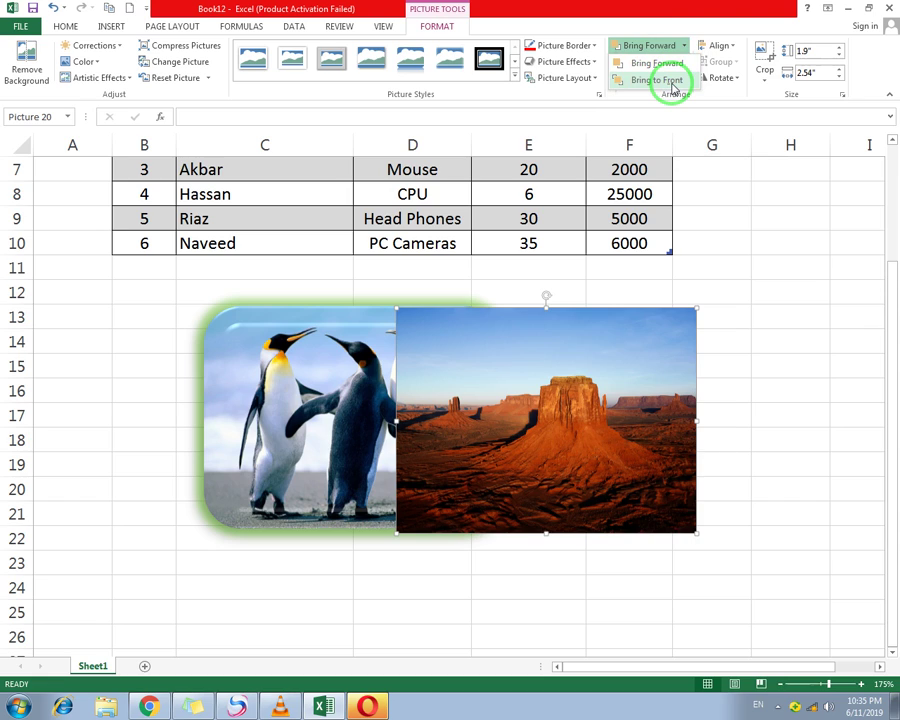
left_click(662, 12)
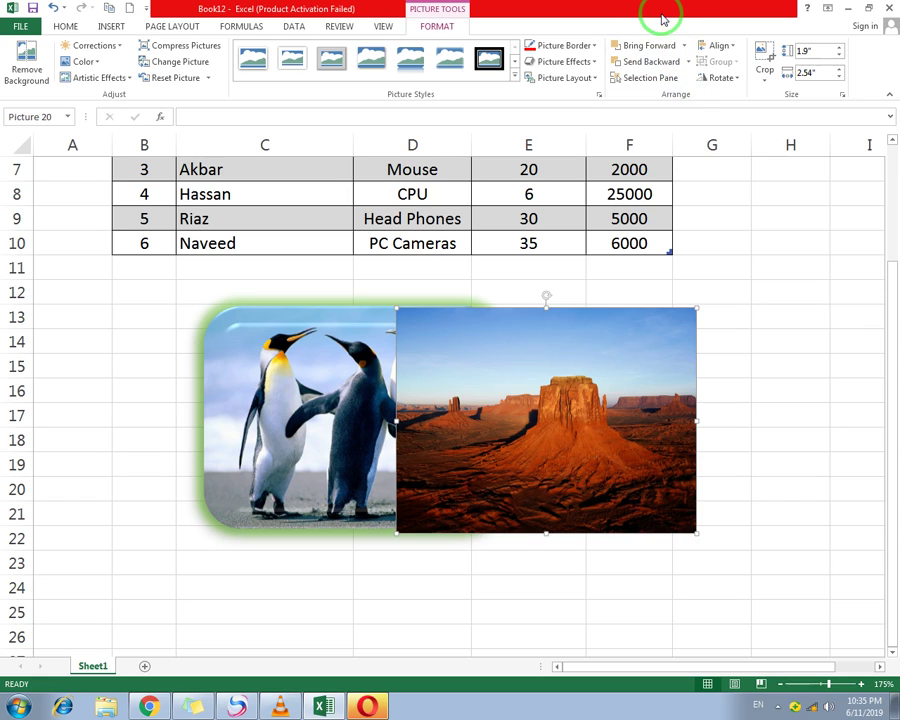
Use the Selection Pane to select the penguin picture and the desert picture in turn, and close the pane
left_click(672, 80)
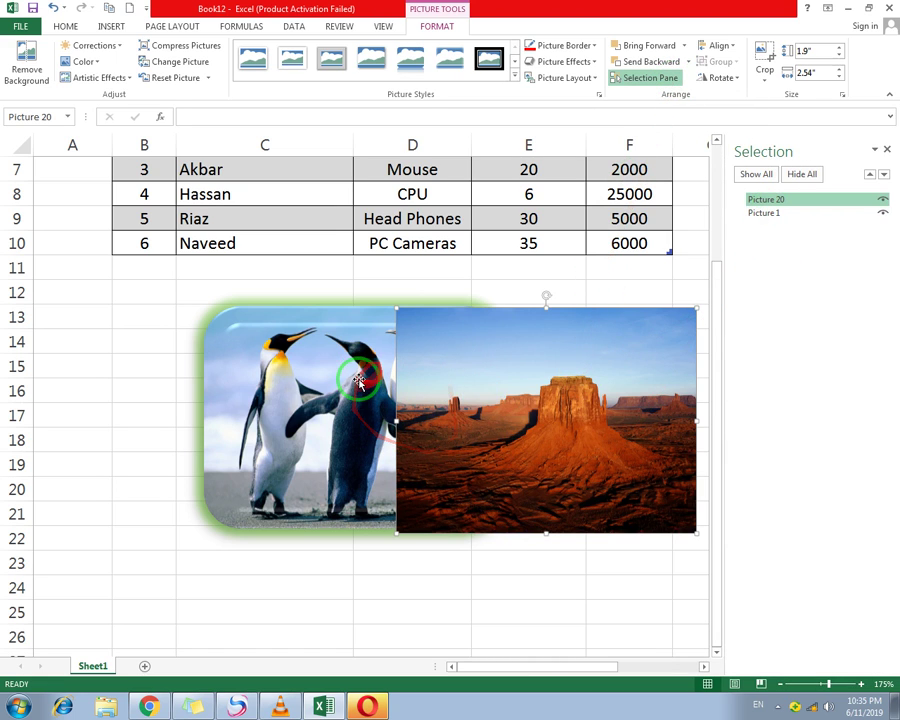
left_click(772, 214)
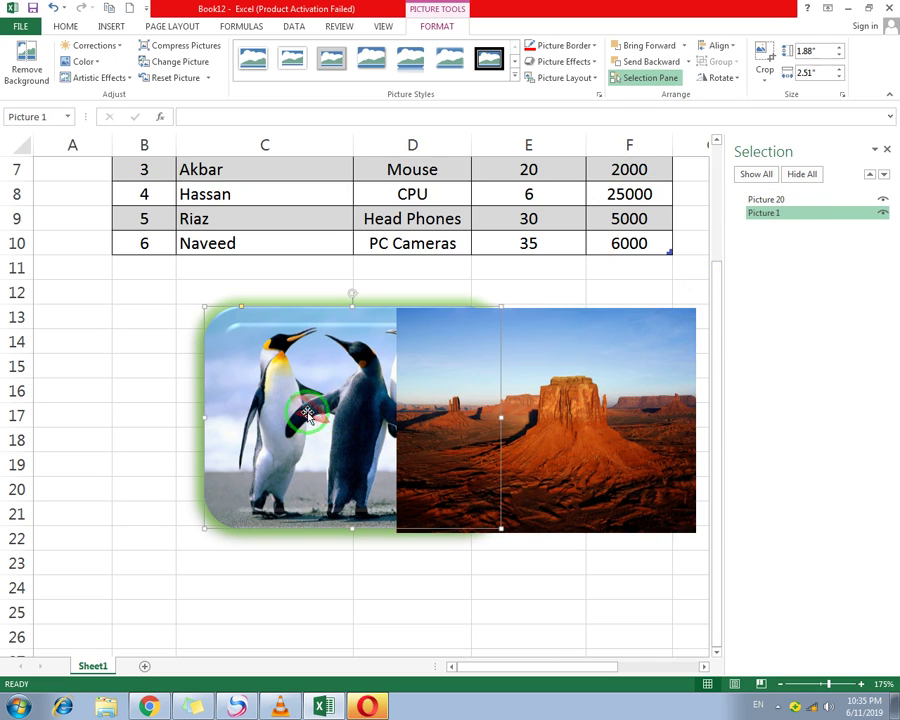
left_click(787, 203, "ctrl")
left_click(552, 417)
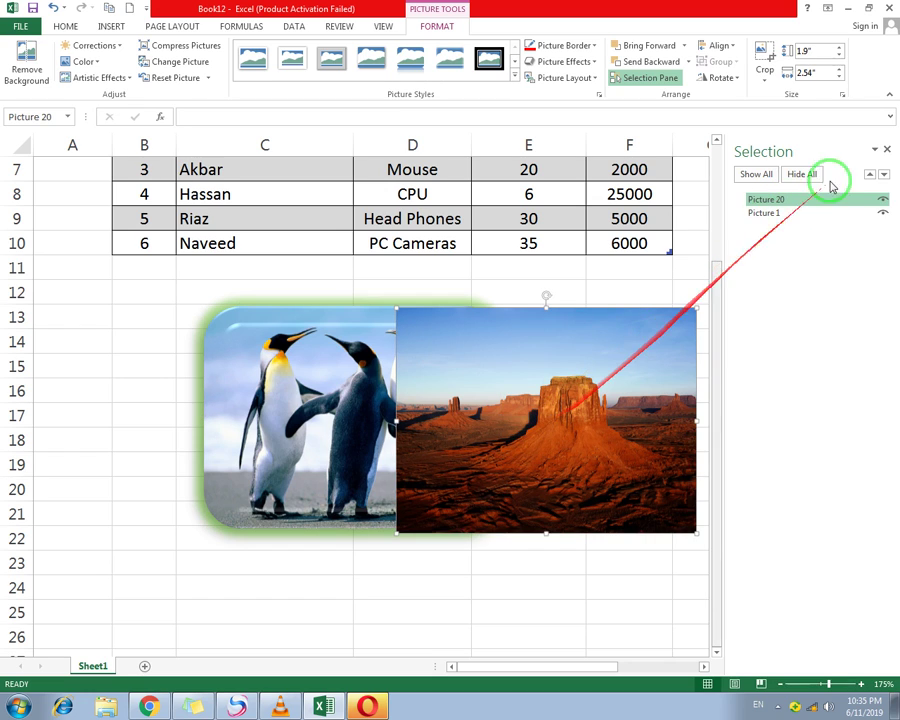
left_click(886, 149)
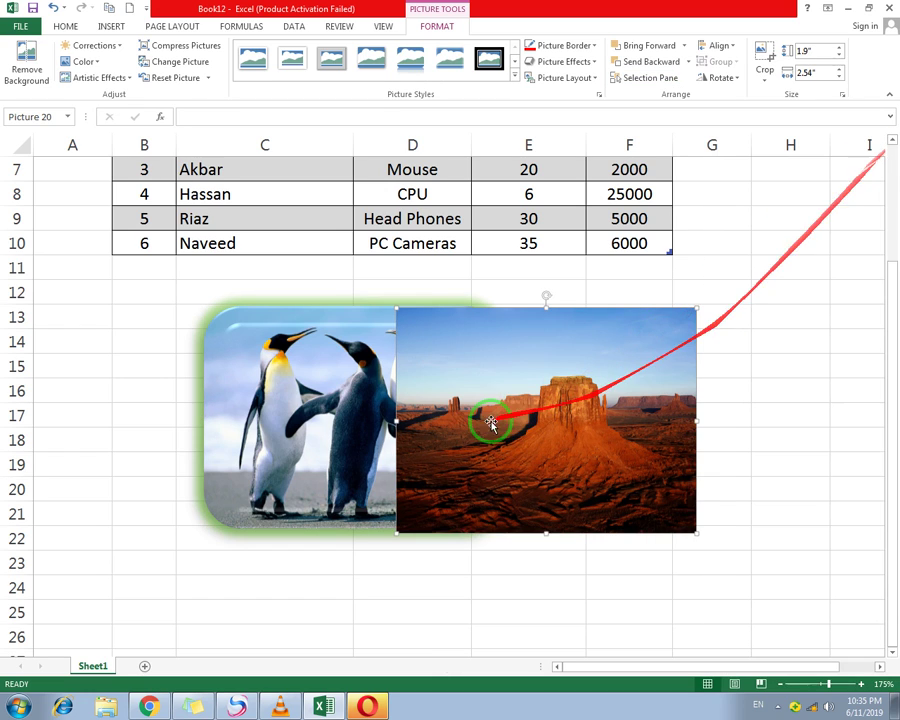
Move the penguin and desert pictures apart and back together, with the desert picture overlapping slightly more of the penguin picture's right part
left_click(320, 388)
left_click(576, 396)
left_click(365, 417)
left_click(546, 409)
left_click(334, 408)
left_click_drag(291, 404, 186, 401)
left_click_drag(468, 401, 556, 403)
left_click_drag(314, 408, 418, 408)
left_click_drag(606, 398, 496, 396)
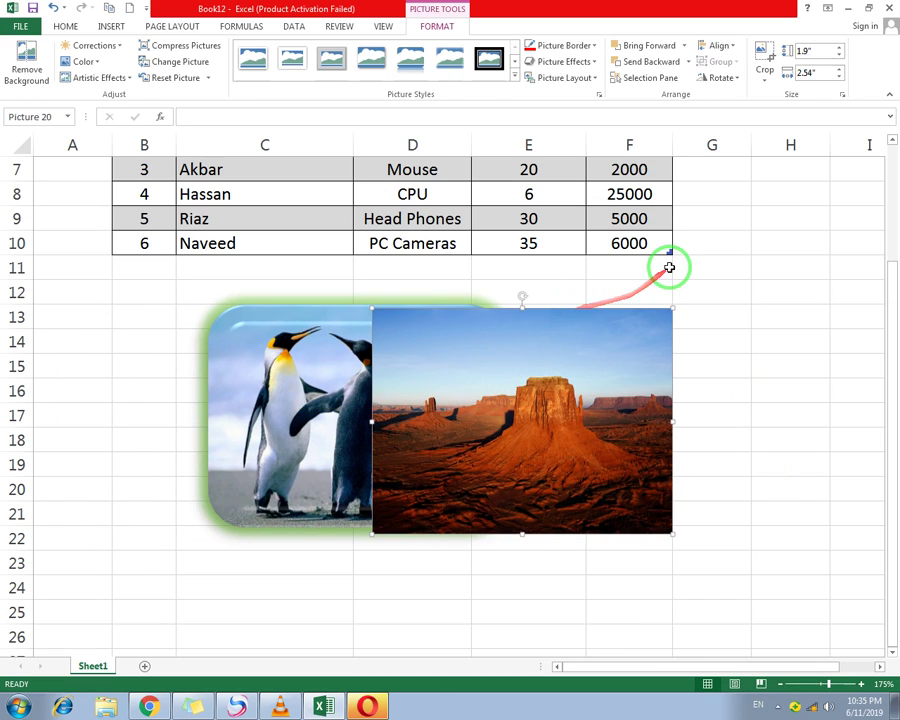
Examine the alignment options available with only the desert picture selected and with only the penguin picture selected
left_click(722, 46)
left_click(478, 428)
left_click(260, 410)
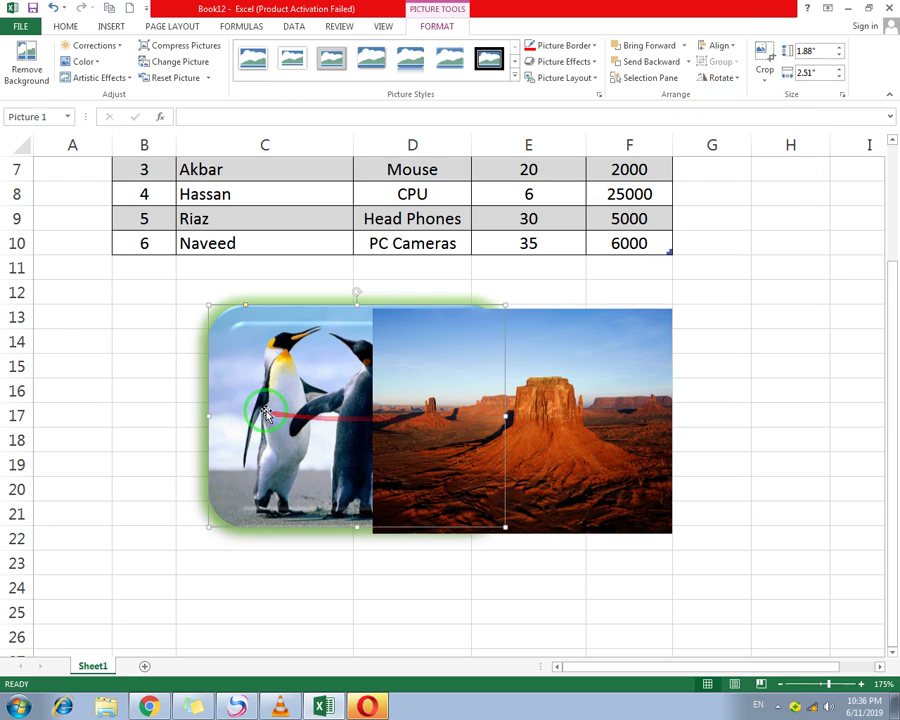
left_click(722, 46)
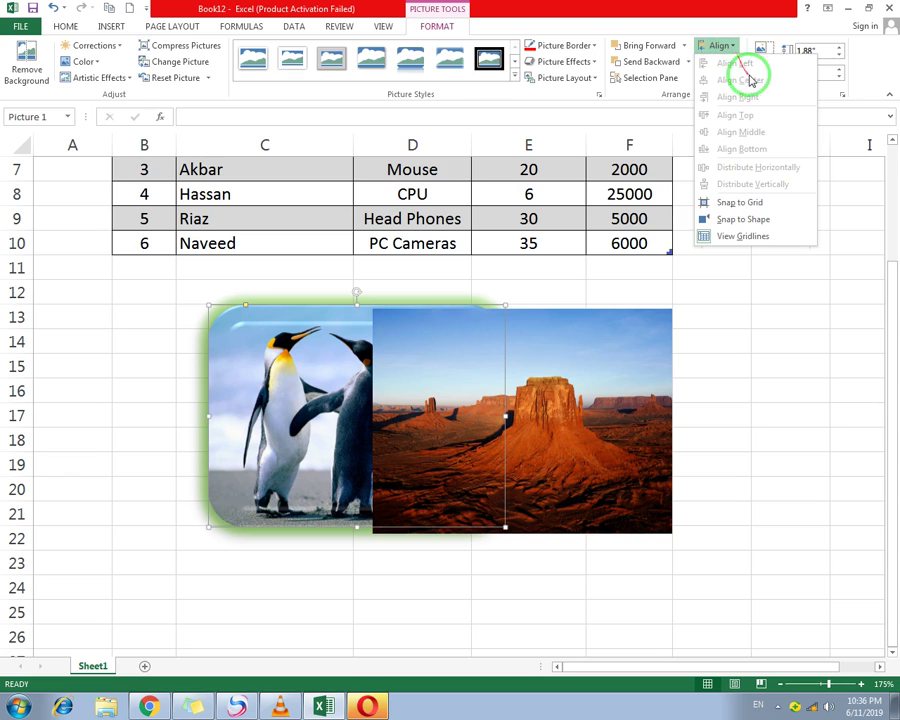